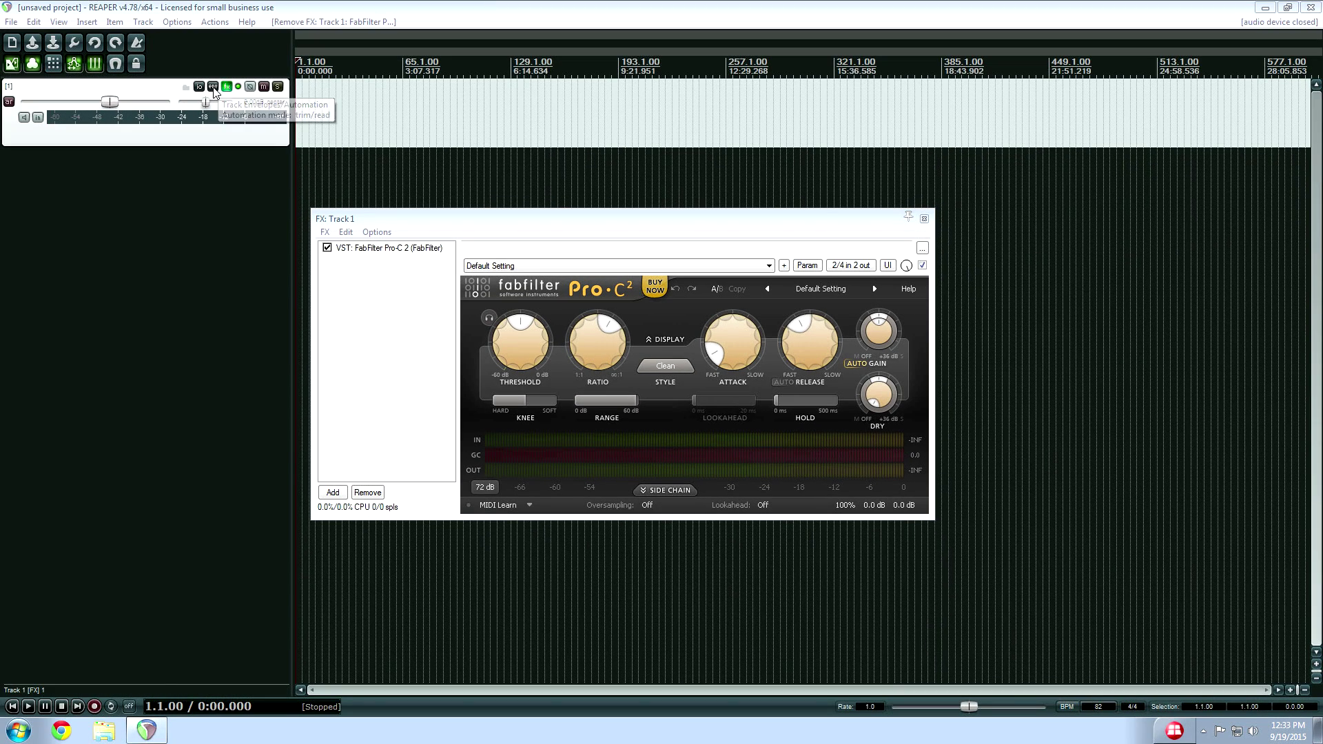
Activate the Volume envelope for track 1 and place the edit cursor at about 115.1.85.
click(213, 87)
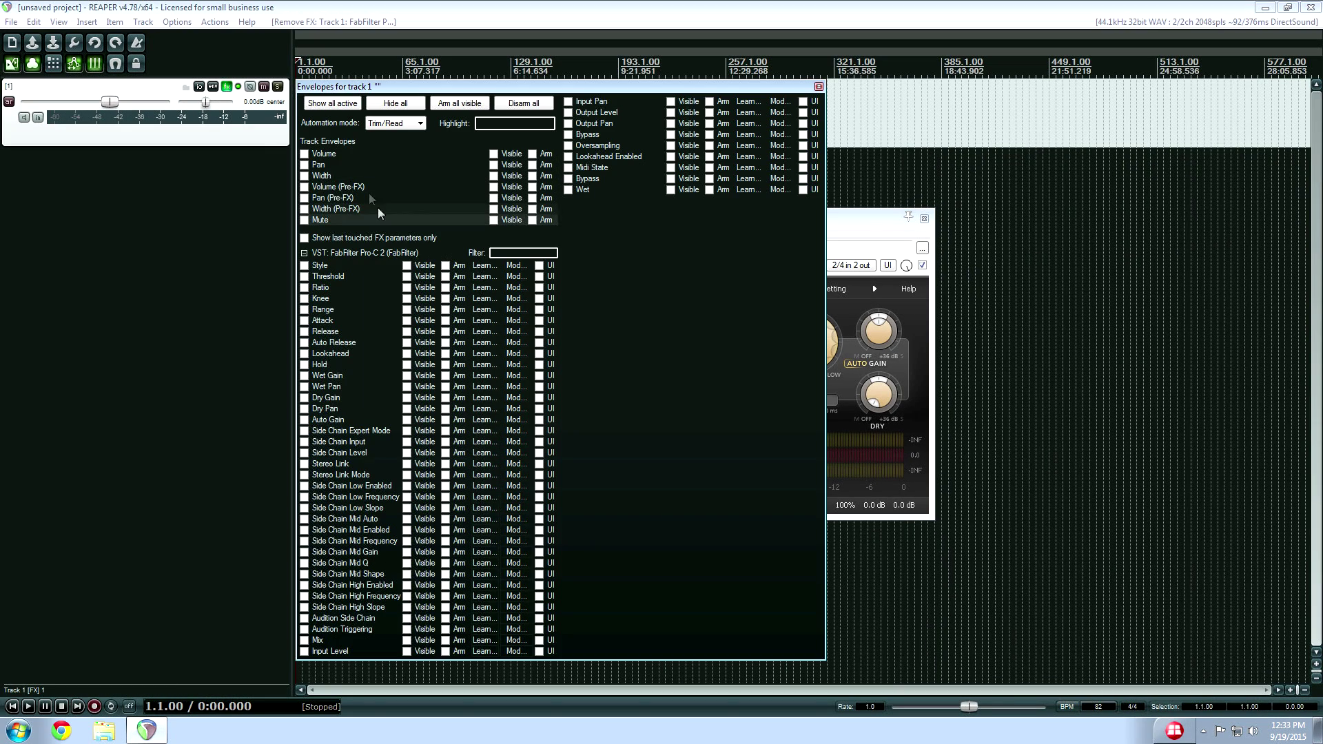
click(338, 155)
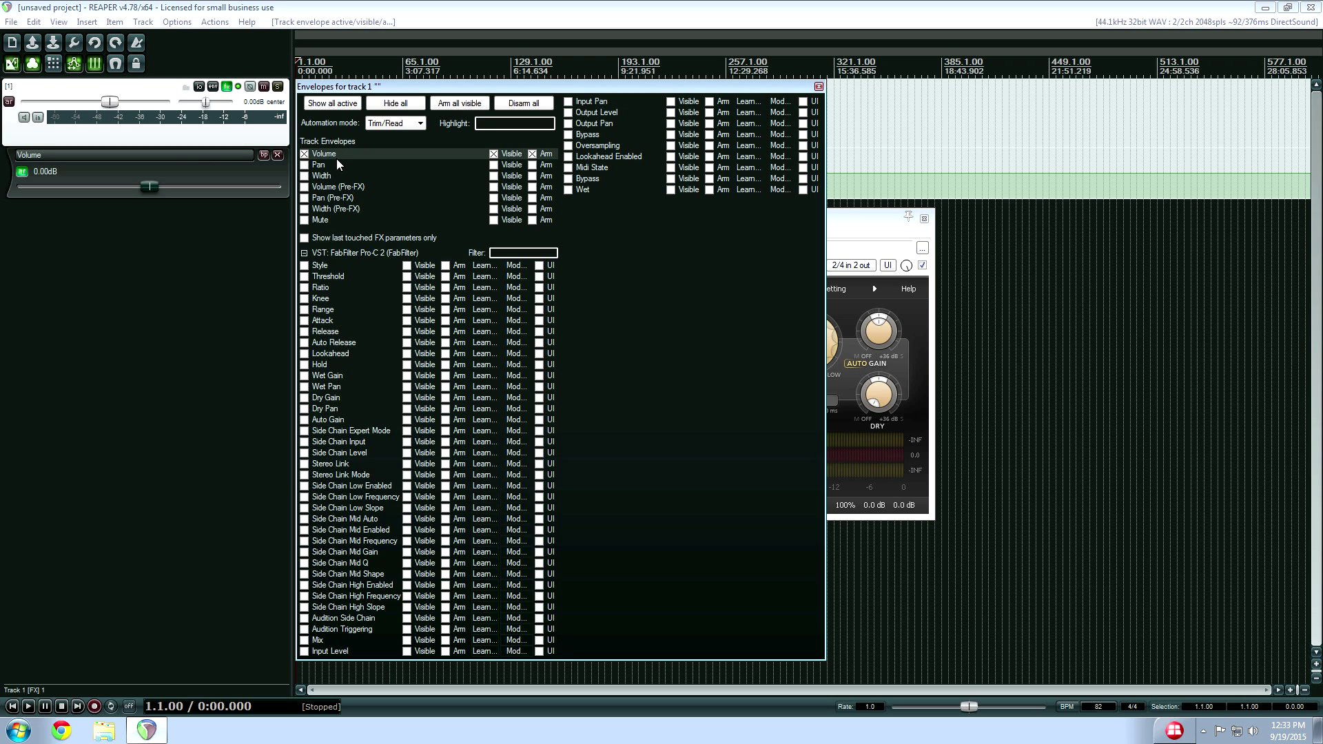
click(819, 87)
click(488, 133)
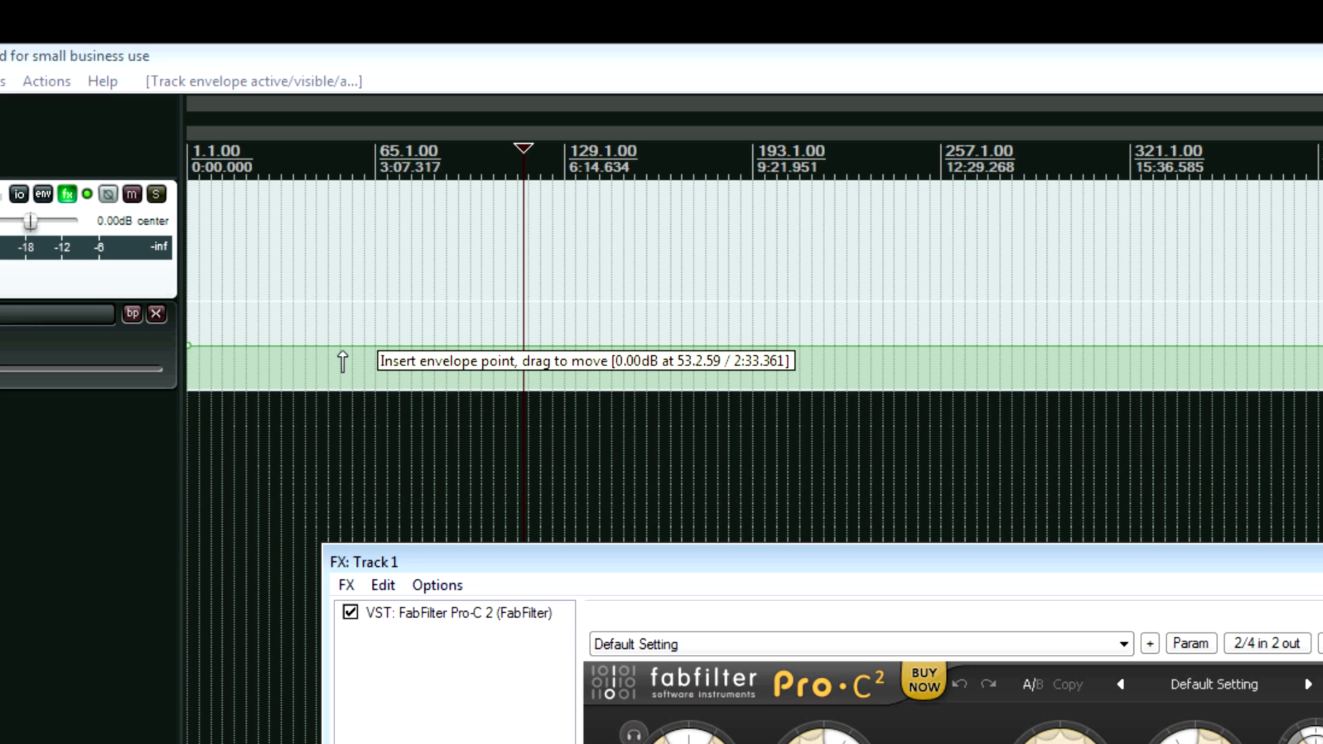
Add volume envelope points near bars 53, 67, 135 and 157, and raise the segment between the middle two to +6.02 dB.
click(343, 351)
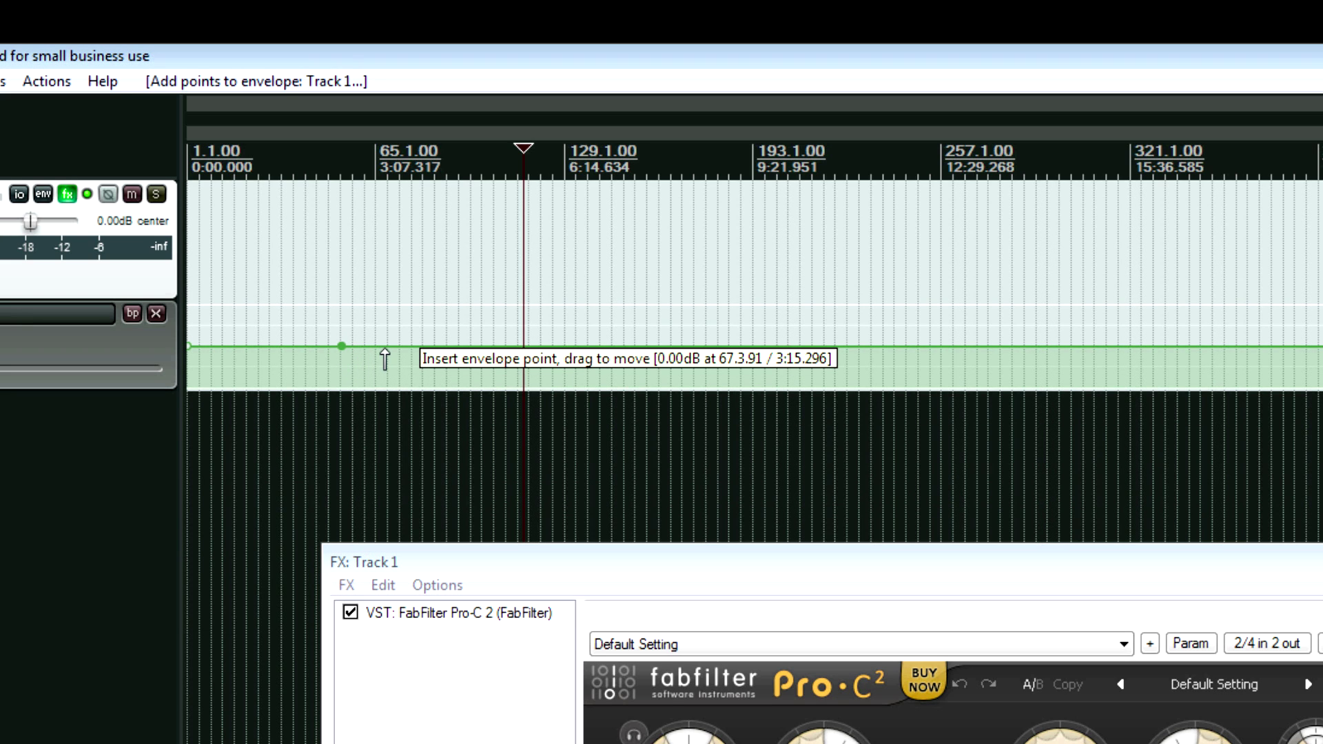
click(385, 351)
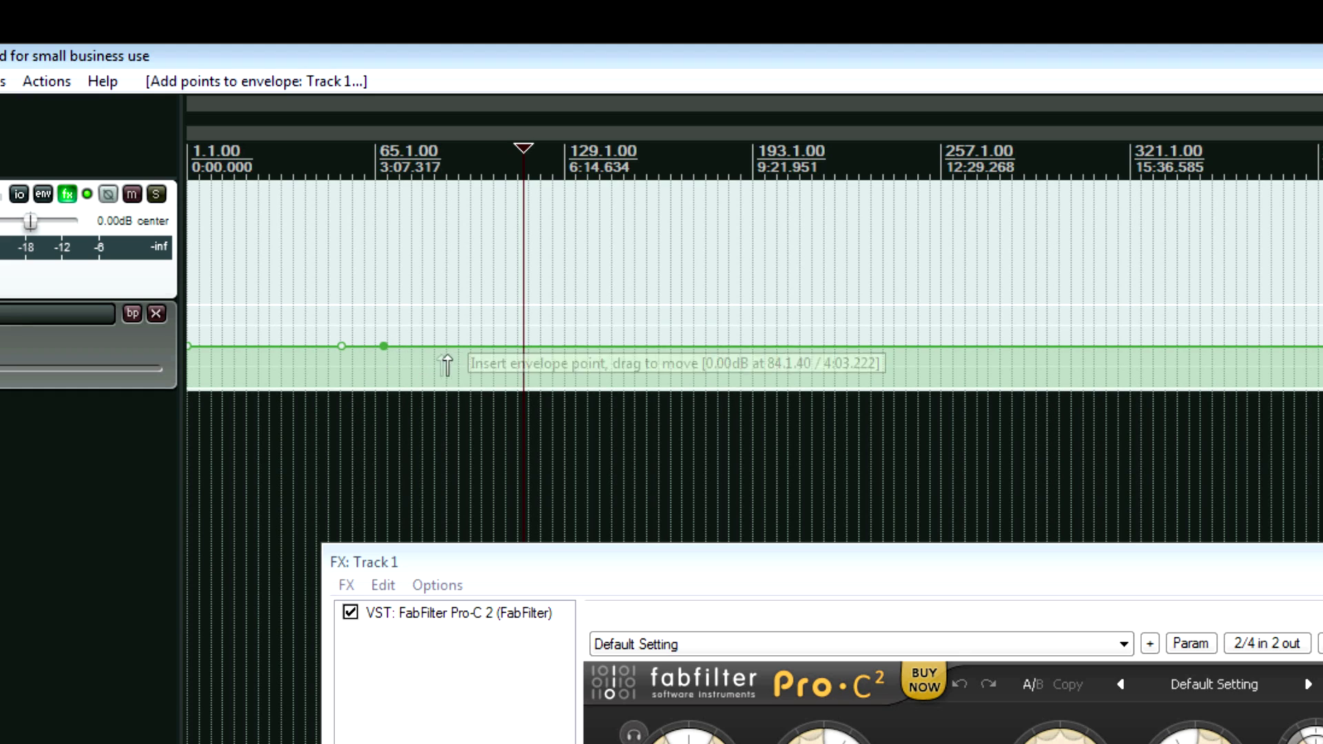
click(584, 350)
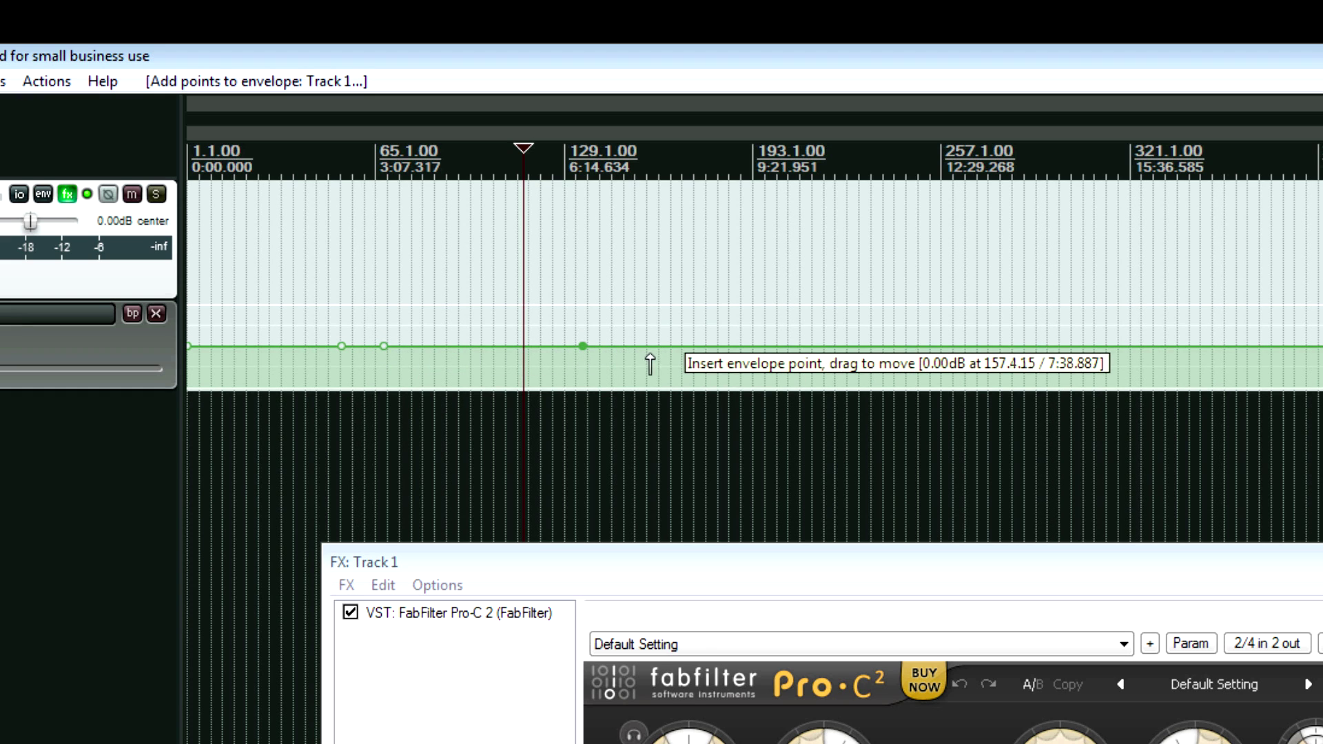
click(653, 350)
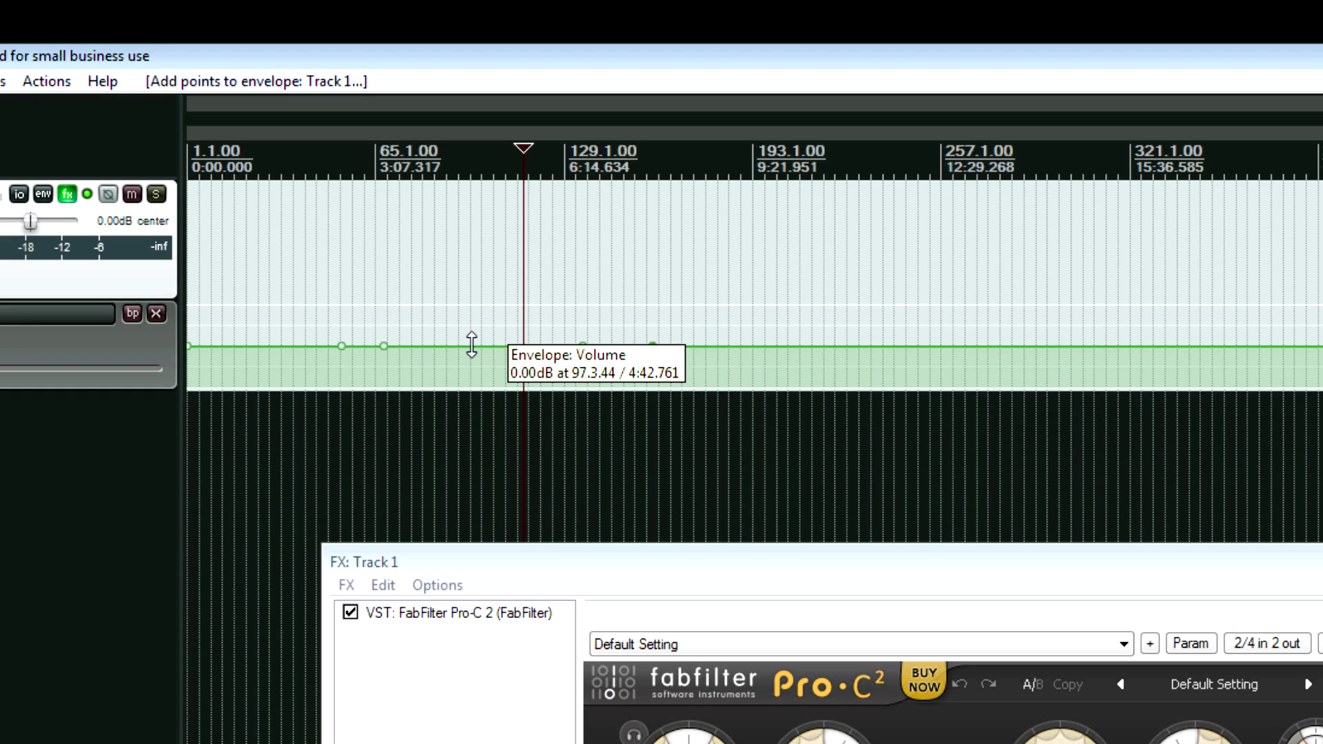
drag(464, 345, 469, 296)
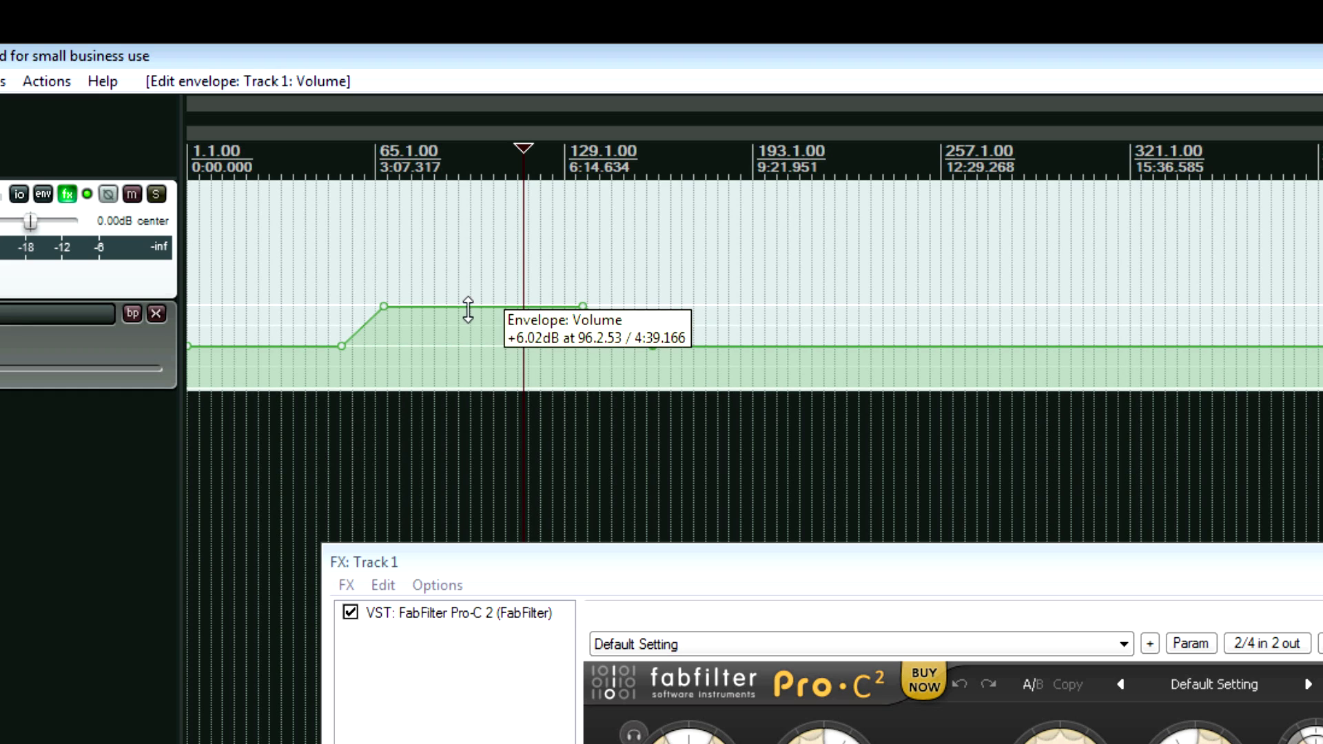
Add volume envelope points near bars 184 and 199, and raise the segment between bars 157 and 184 slightly.
click(728, 346)
click(771, 346)
drag(690, 346, 733, 342)
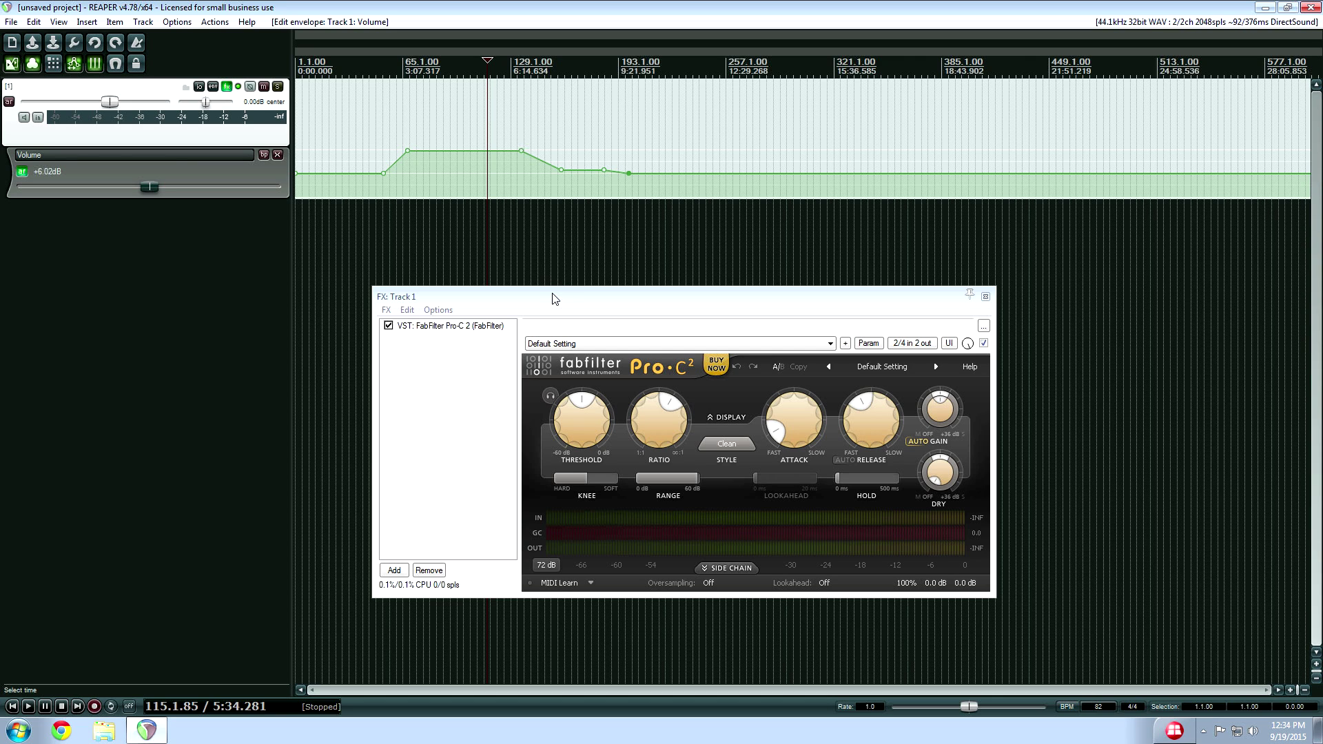
Reposition the track 1 FX window closer to the volume envelope.
drag(552, 297, 472, 304)
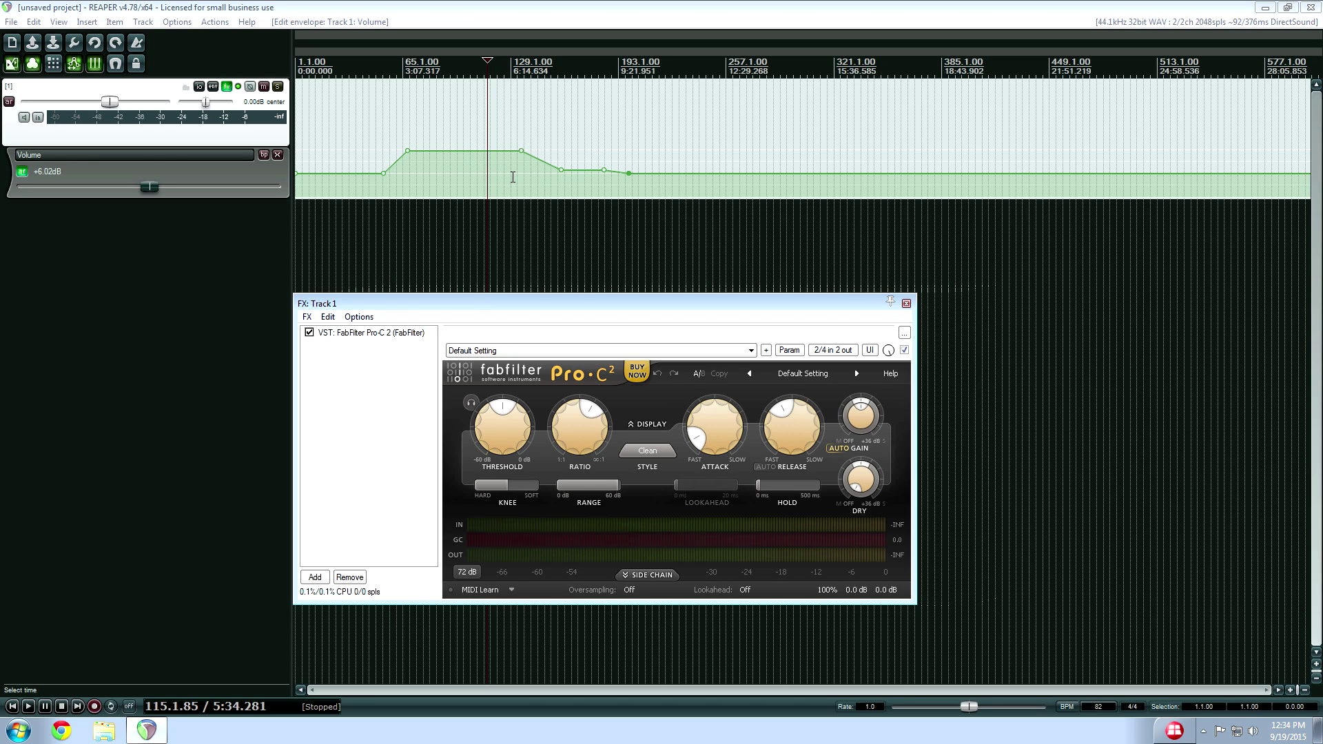
drag(497, 298, 455, 223)
drag(550, 338, 552, 328)
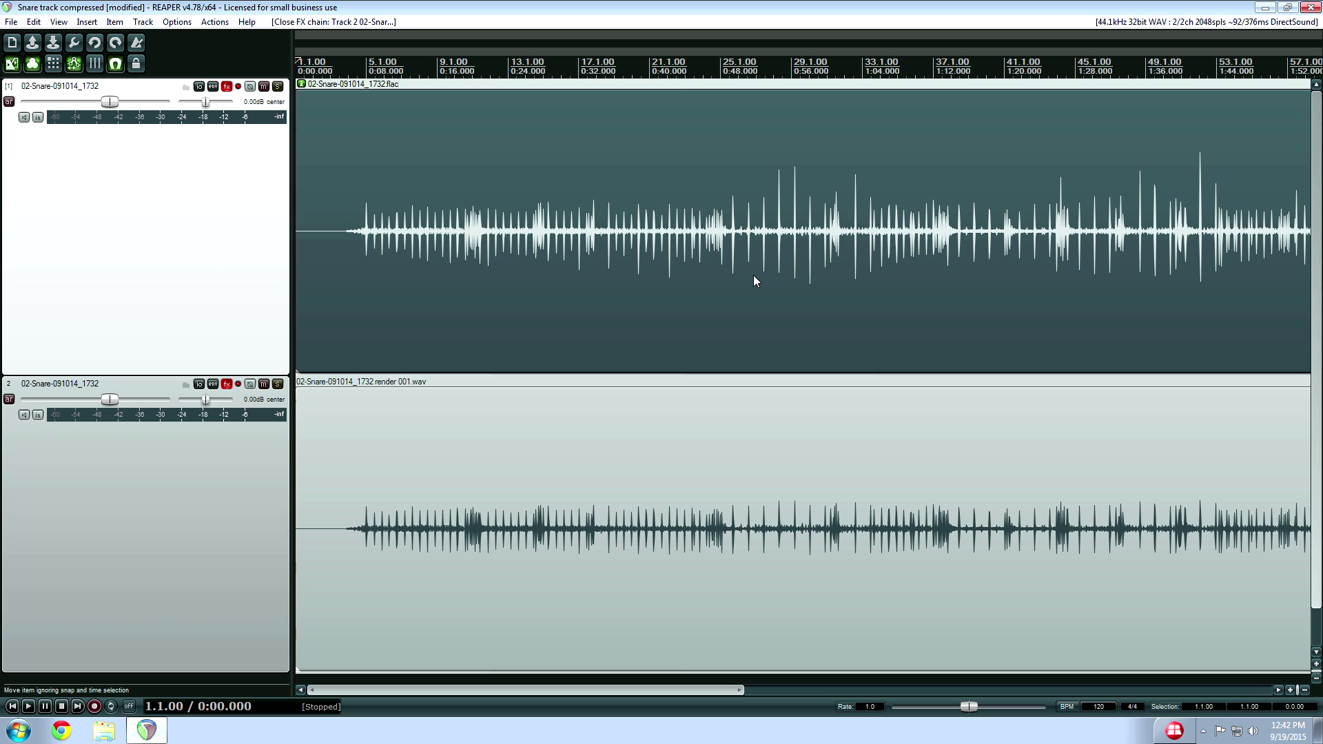
Enlarge the snare waveforms and compare the peaks of the original recording with those of the compressed render.
scroll(754, 281, up, 4)
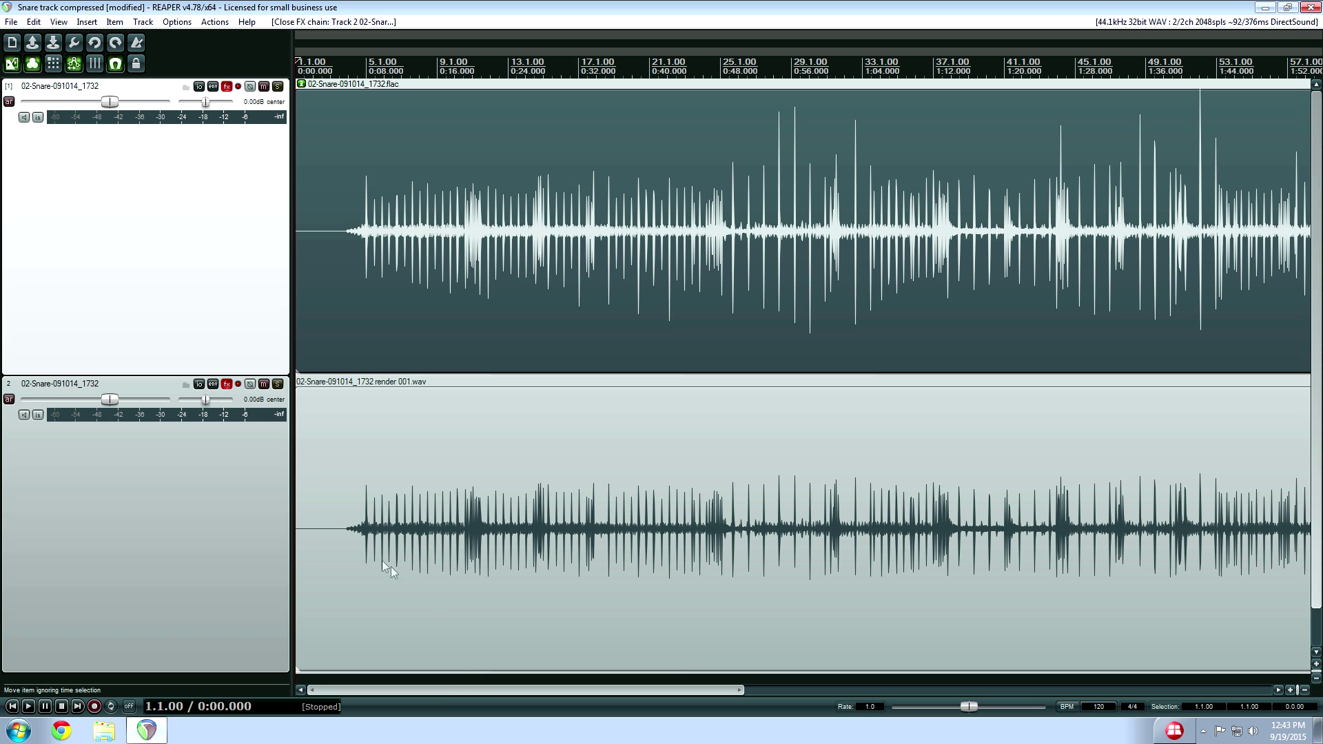
drag(589, 697, 695, 696)
click(483, 257)
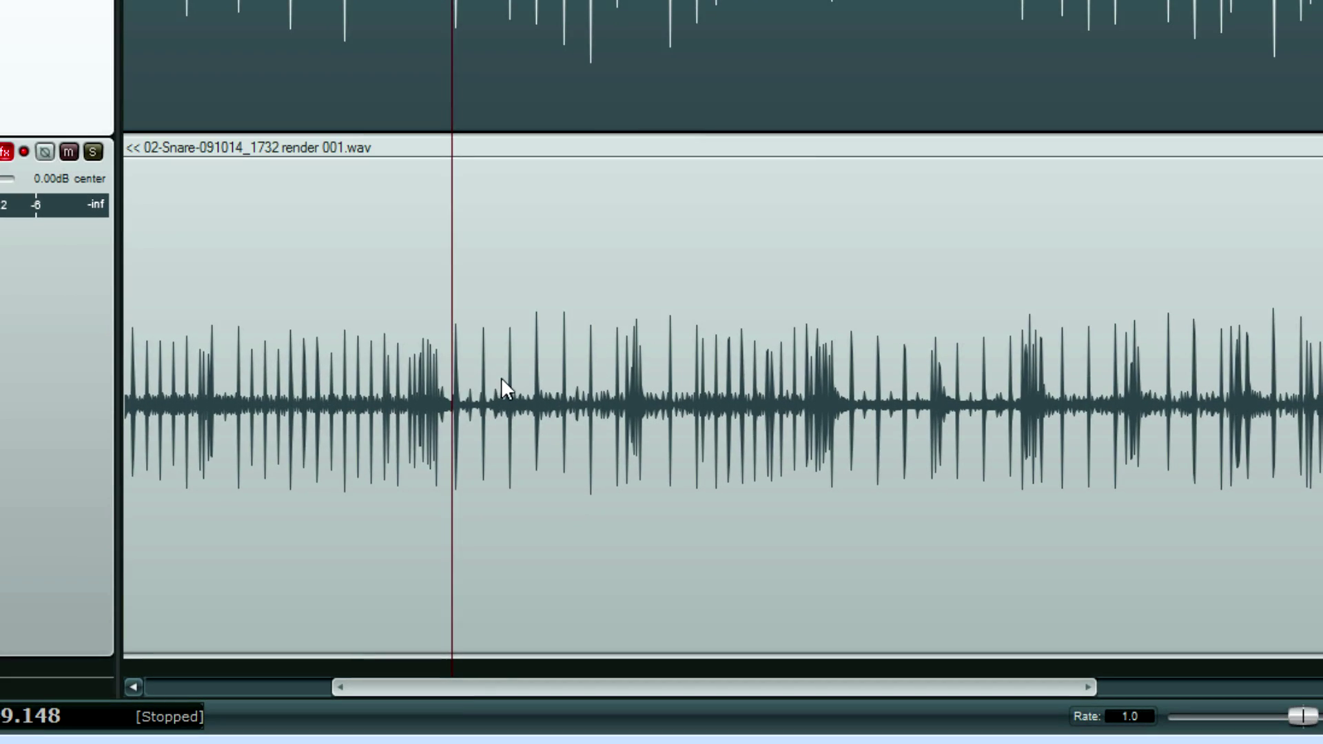
click(502, 378)
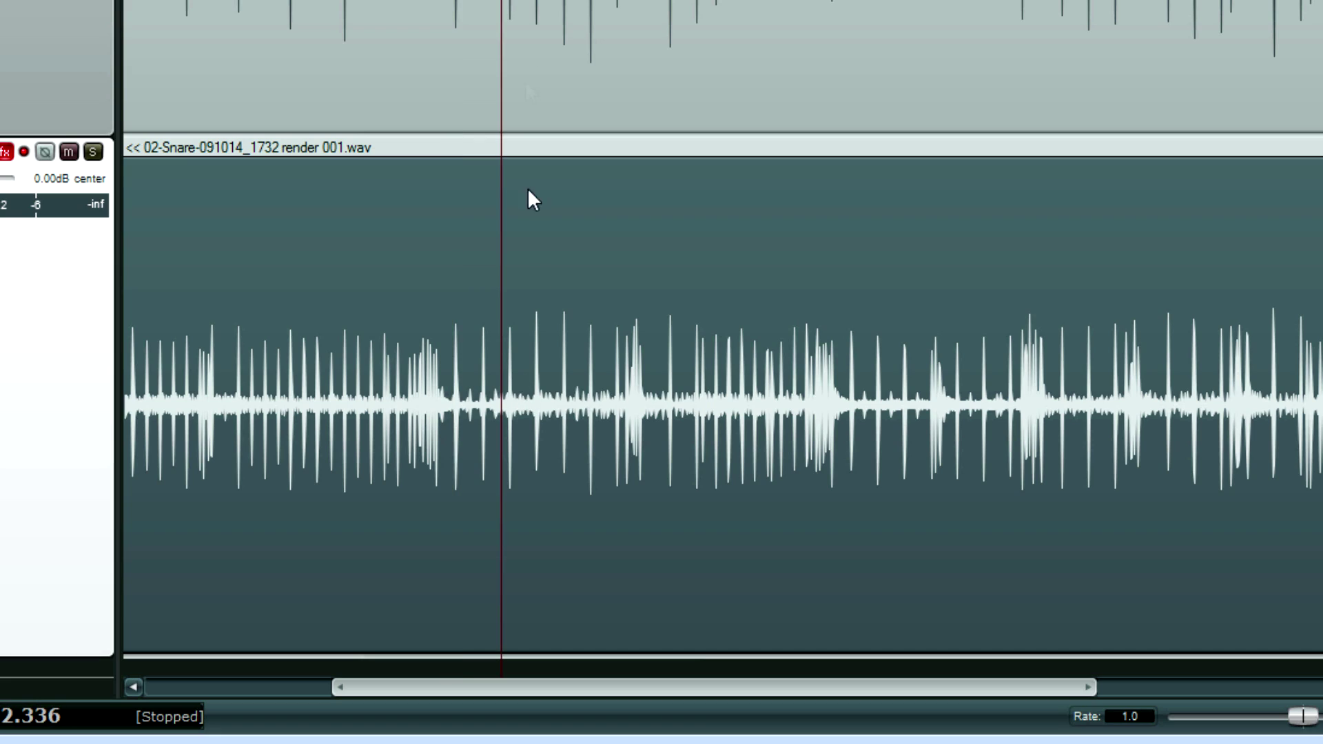
click(427, 9)
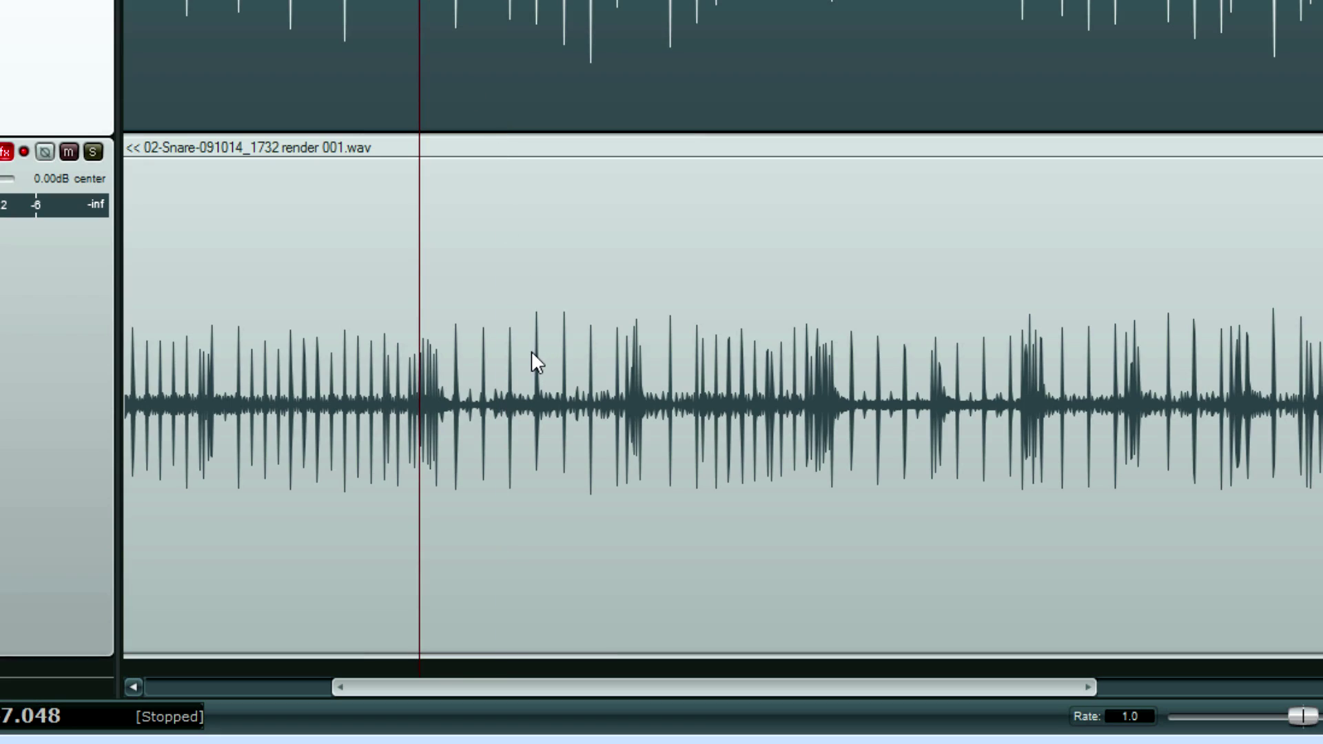
click(533, 353)
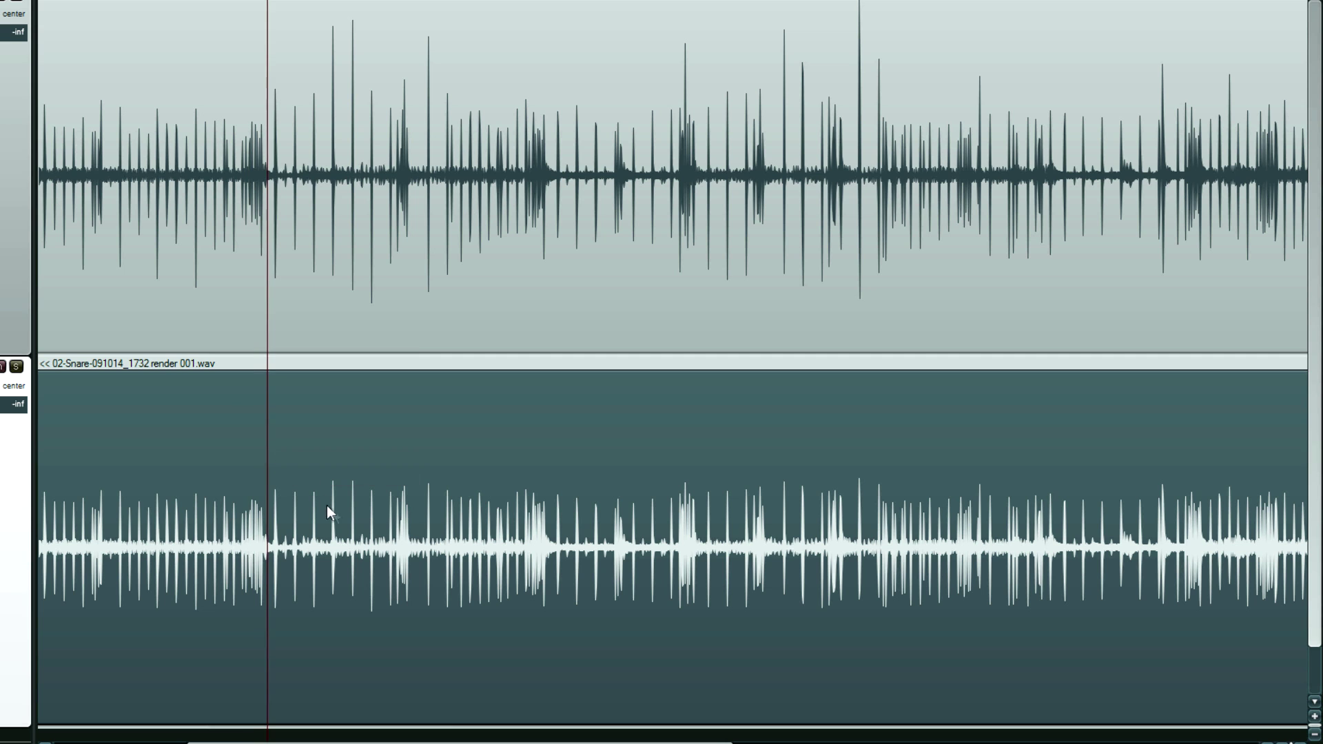
Check the Ratio and Attack settings of the Pro-C 2 compressor on the rendered snare track.
click(326, 511)
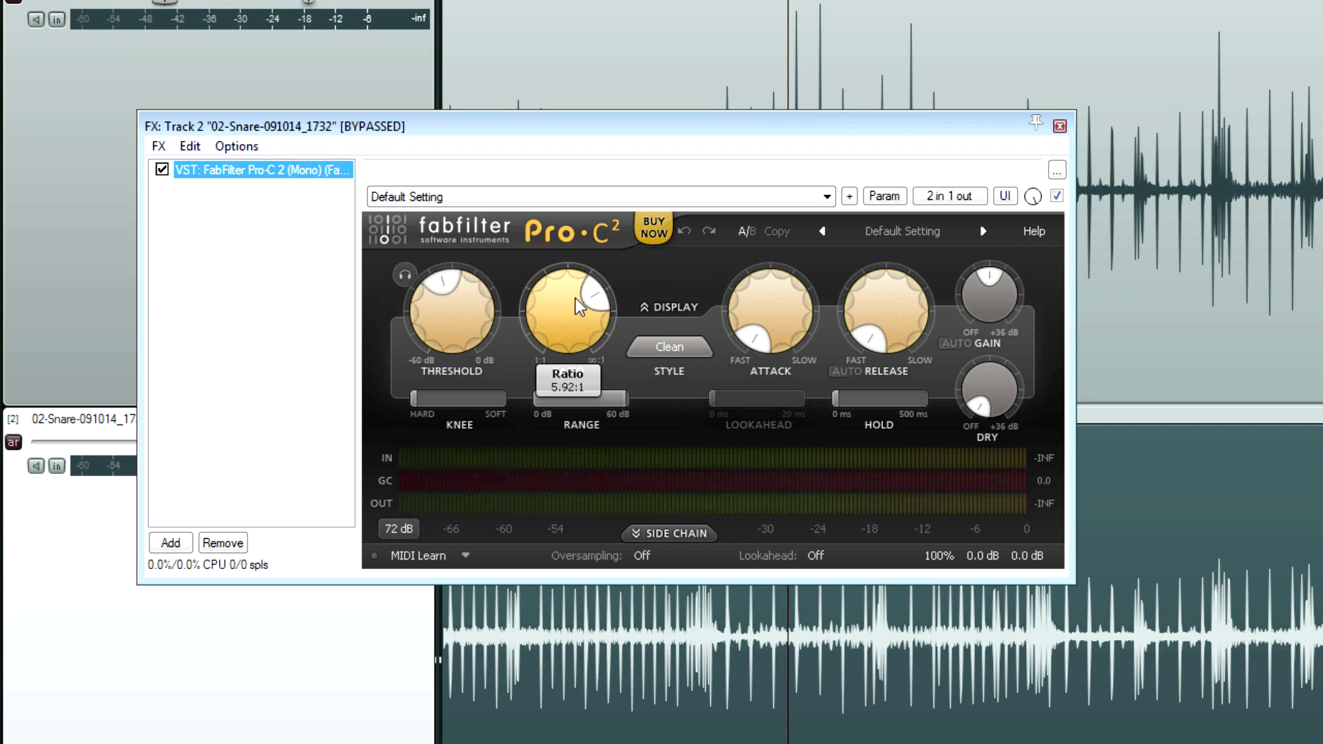
mouse_move(579, 308)
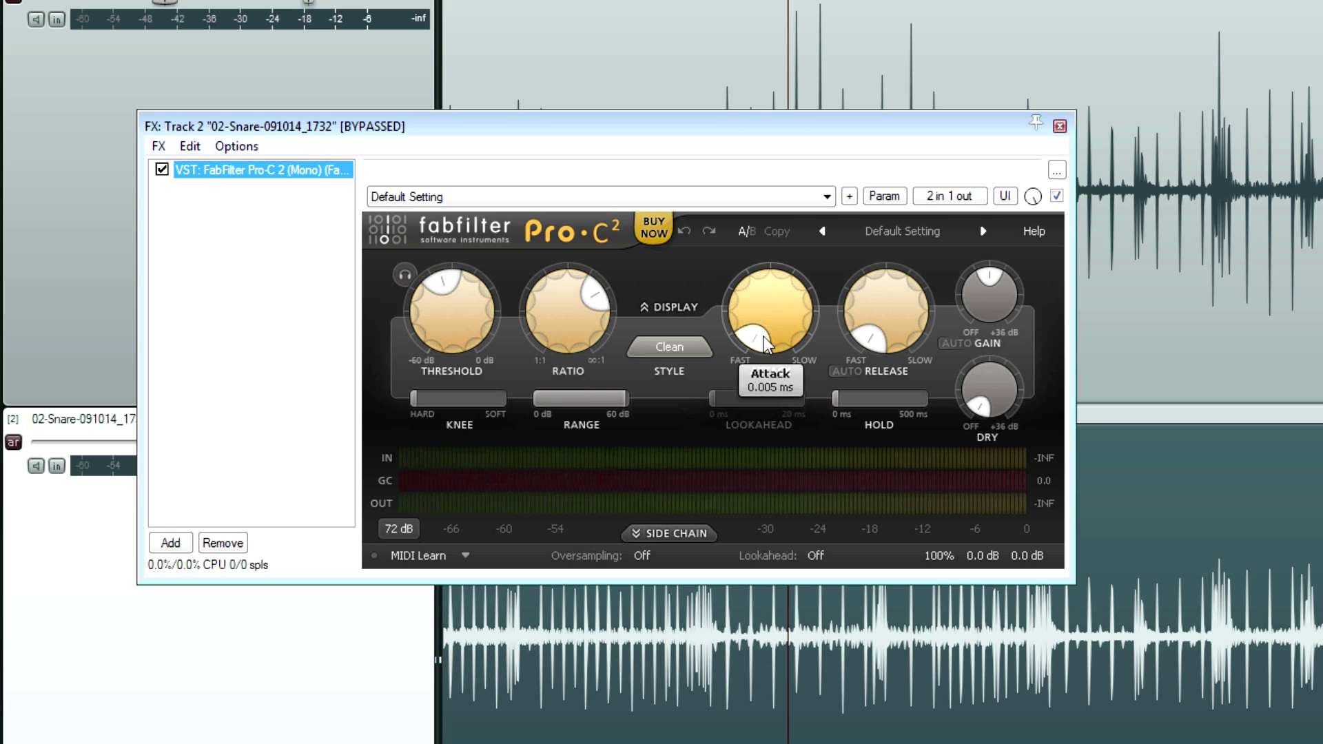
mouse_move(765, 348)
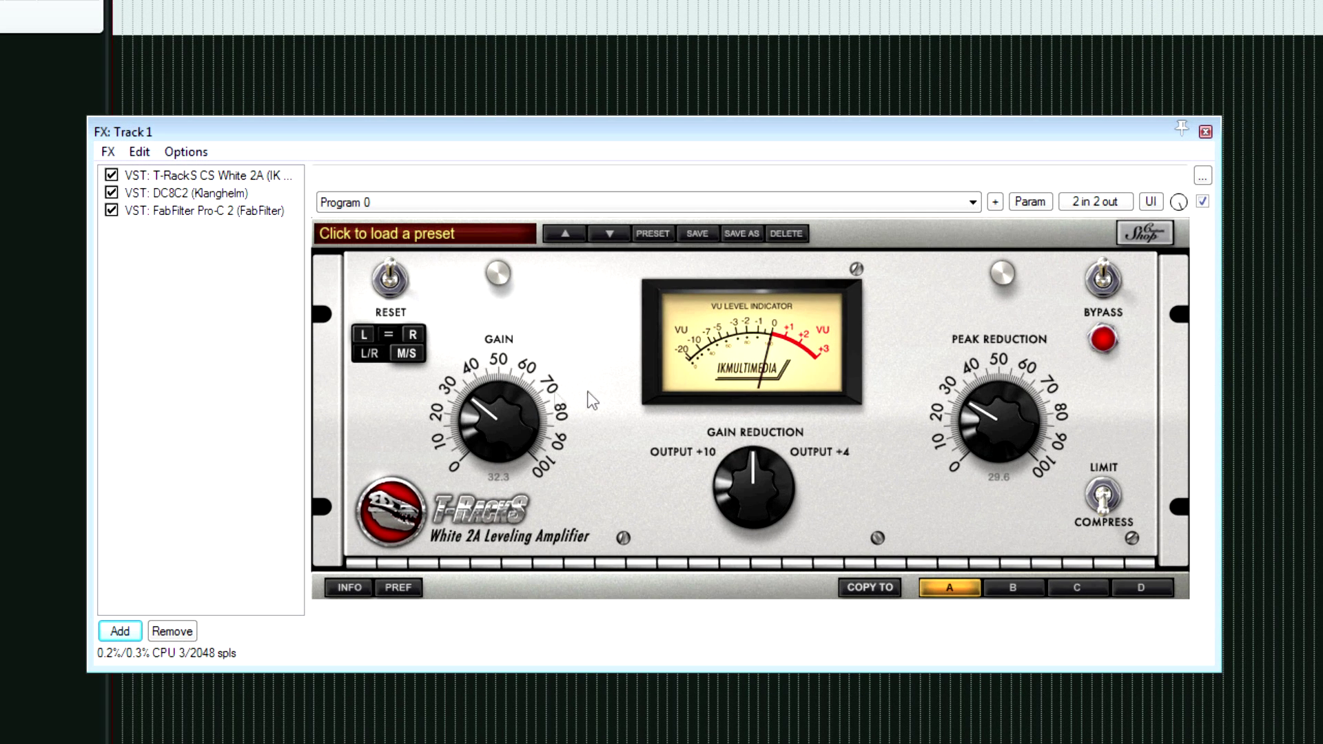
Set the White 2A's Peak Reduction to about 25.5 and its Gain to about 51.8.
drag(502, 426, 502, 428)
drag(987, 417, 1000, 398)
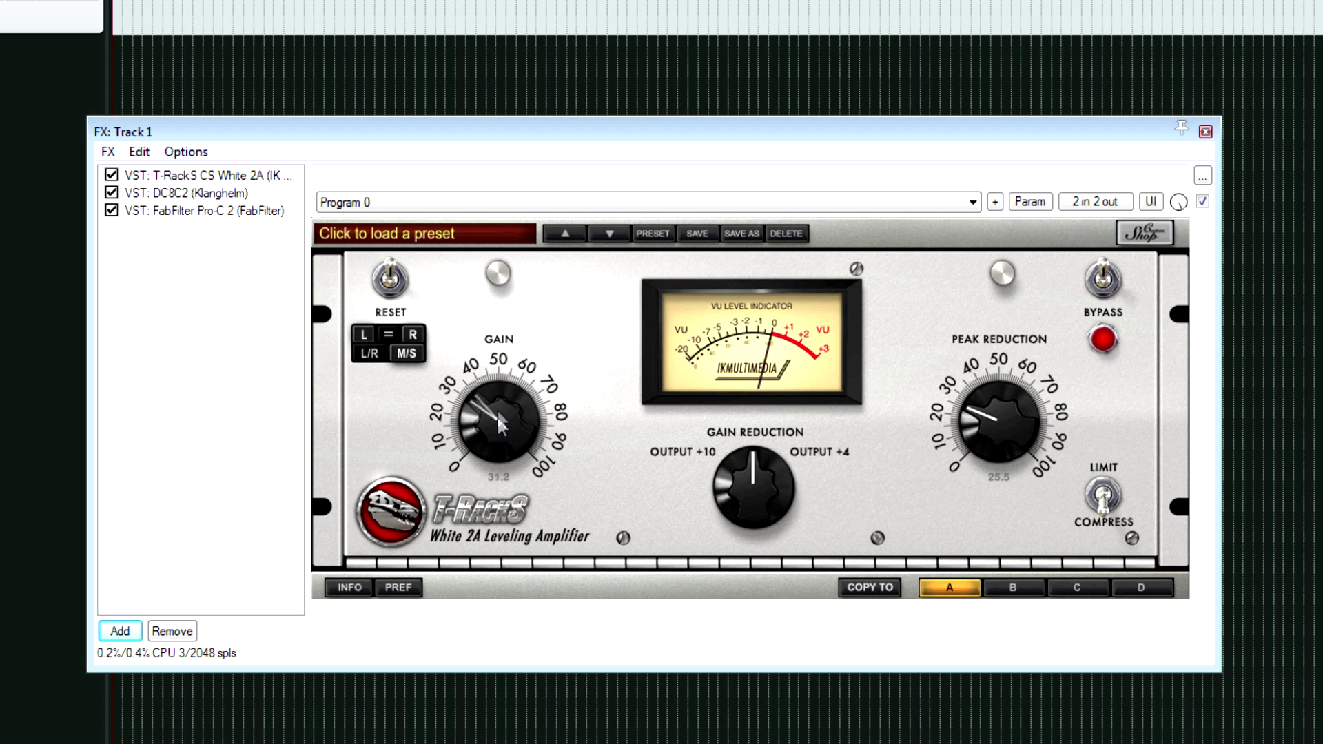
drag(501, 398, 506, 393)
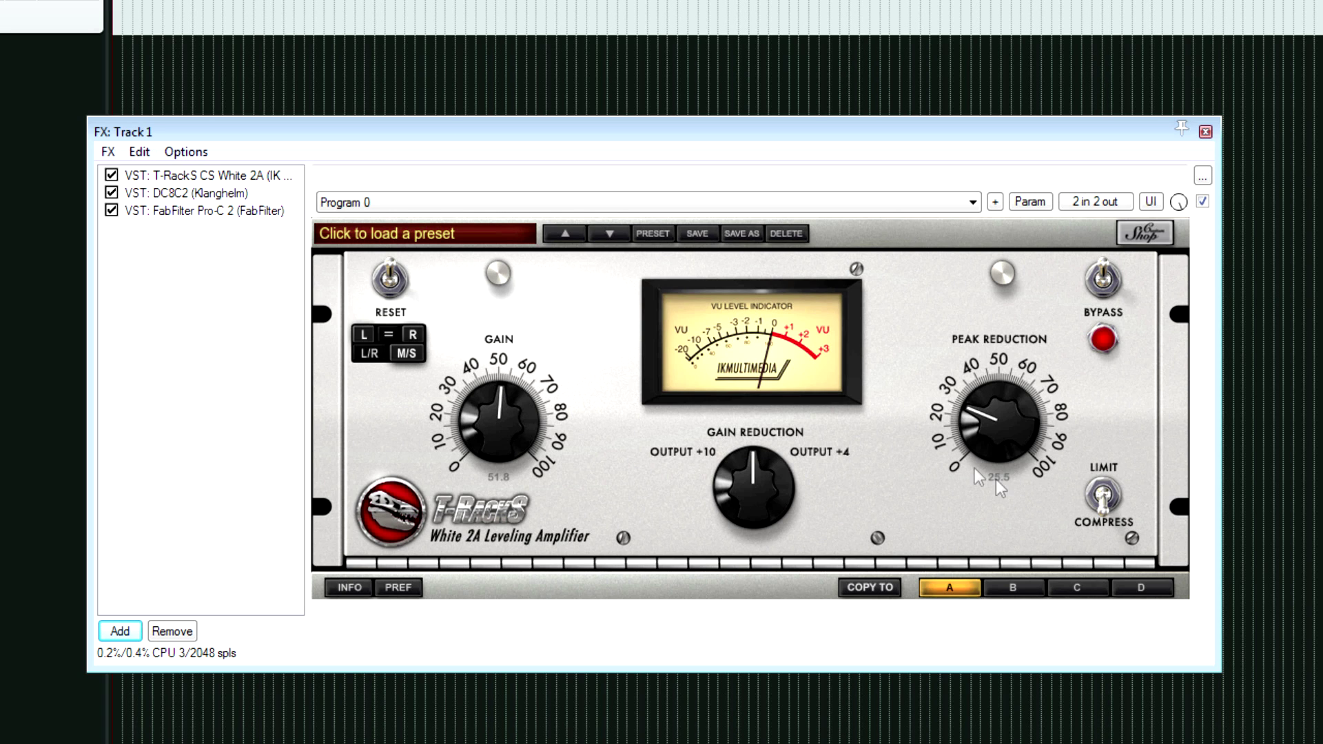
View the DC8C2 compressor, switch to FabFilter Pro-C 2 and expand its curve display.
click(233, 193)
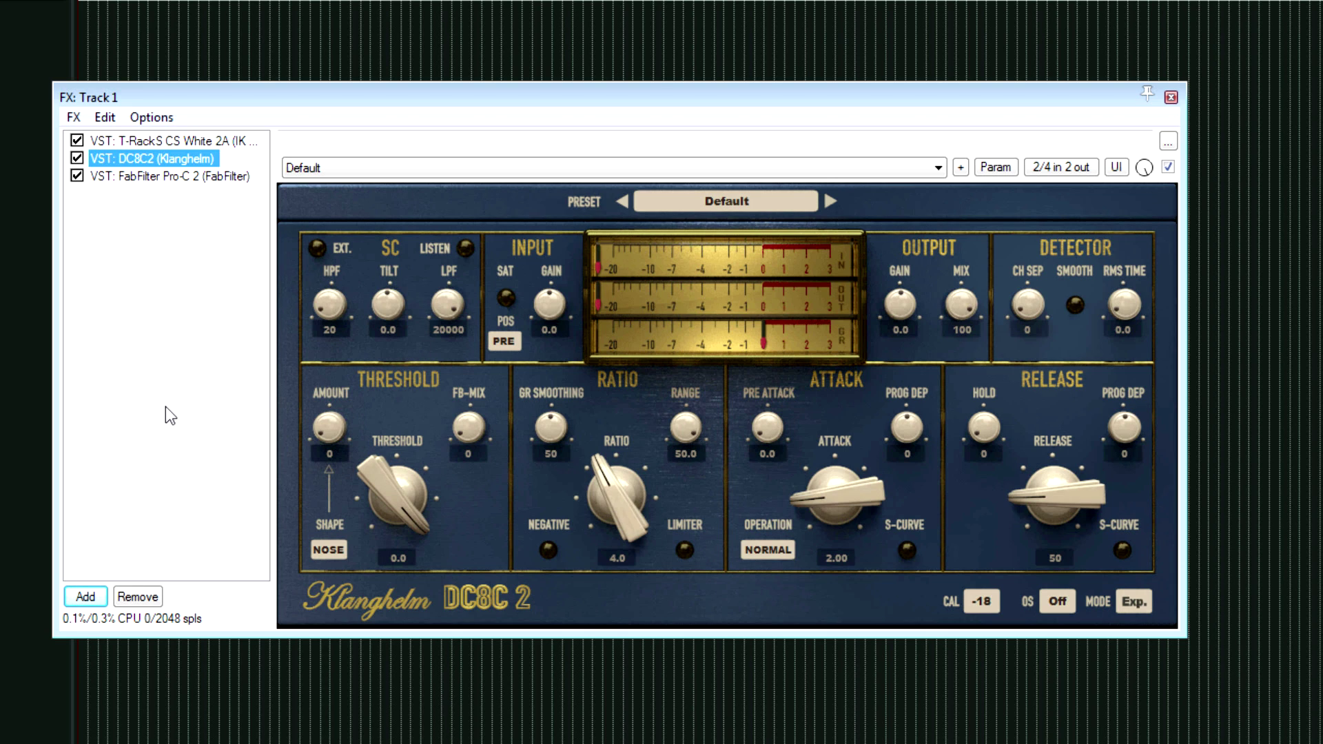
click(165, 177)
drag(304, 104, 337, 115)
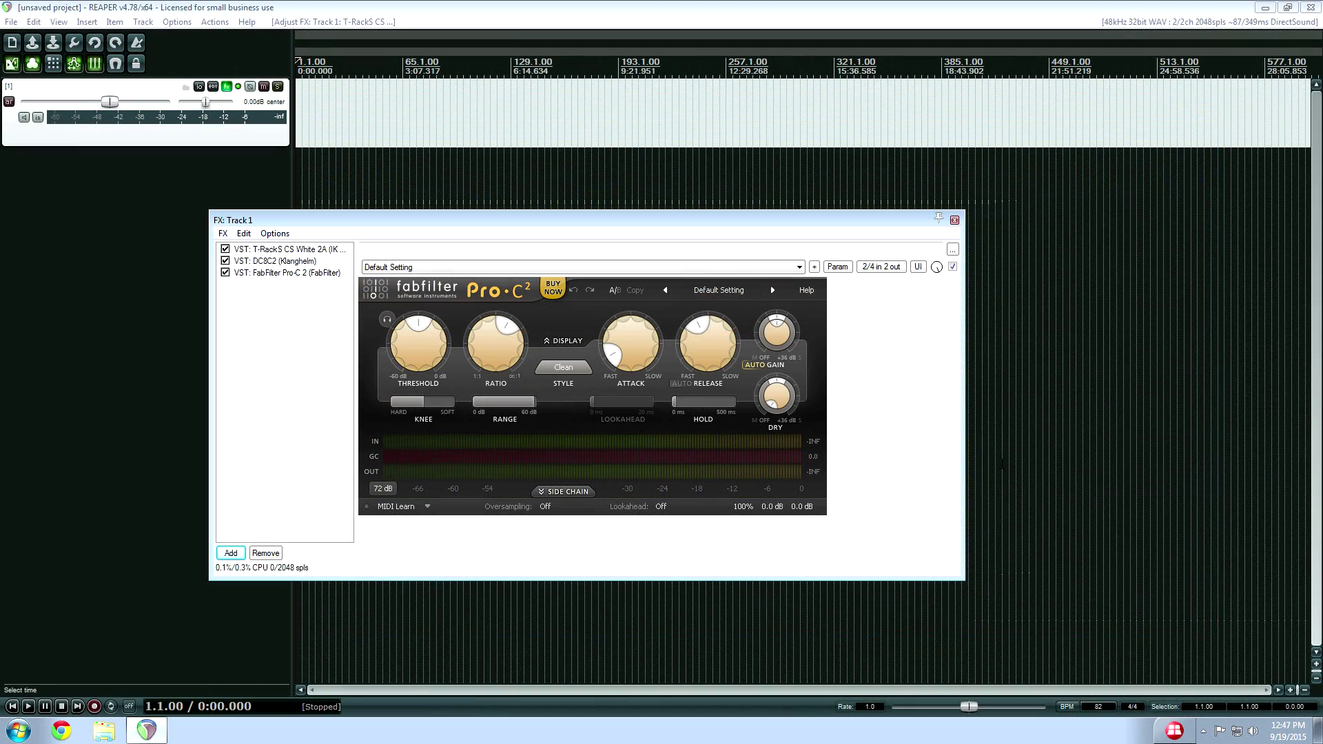
click(557, 344)
drag(577, 190, 530, 133)
Lower the Pro-C 2 threshold to about -32 dB.
mouse_move(475, 544)
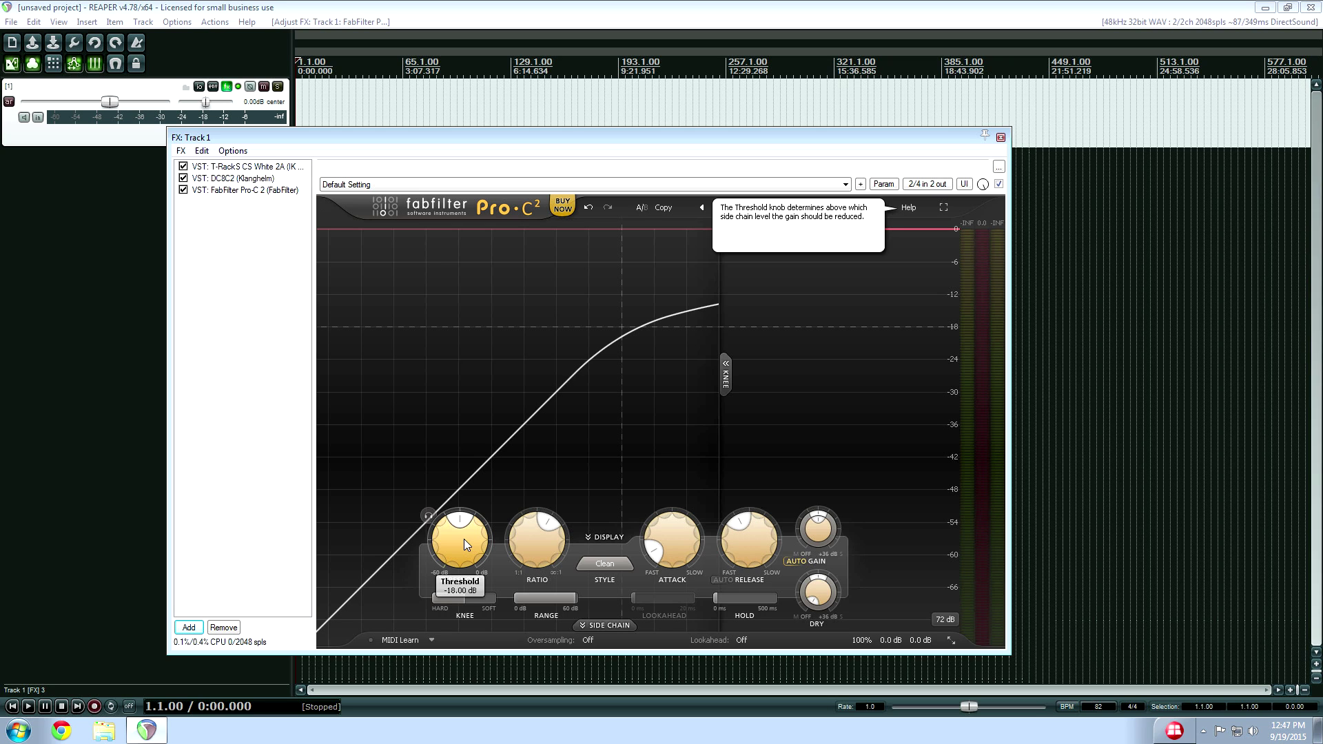
mouse_move(464, 539)
mouse_down()
mouse_move(439, 551)
mouse_move(464, 523)
mouse_move(443, 546)
mouse_up()
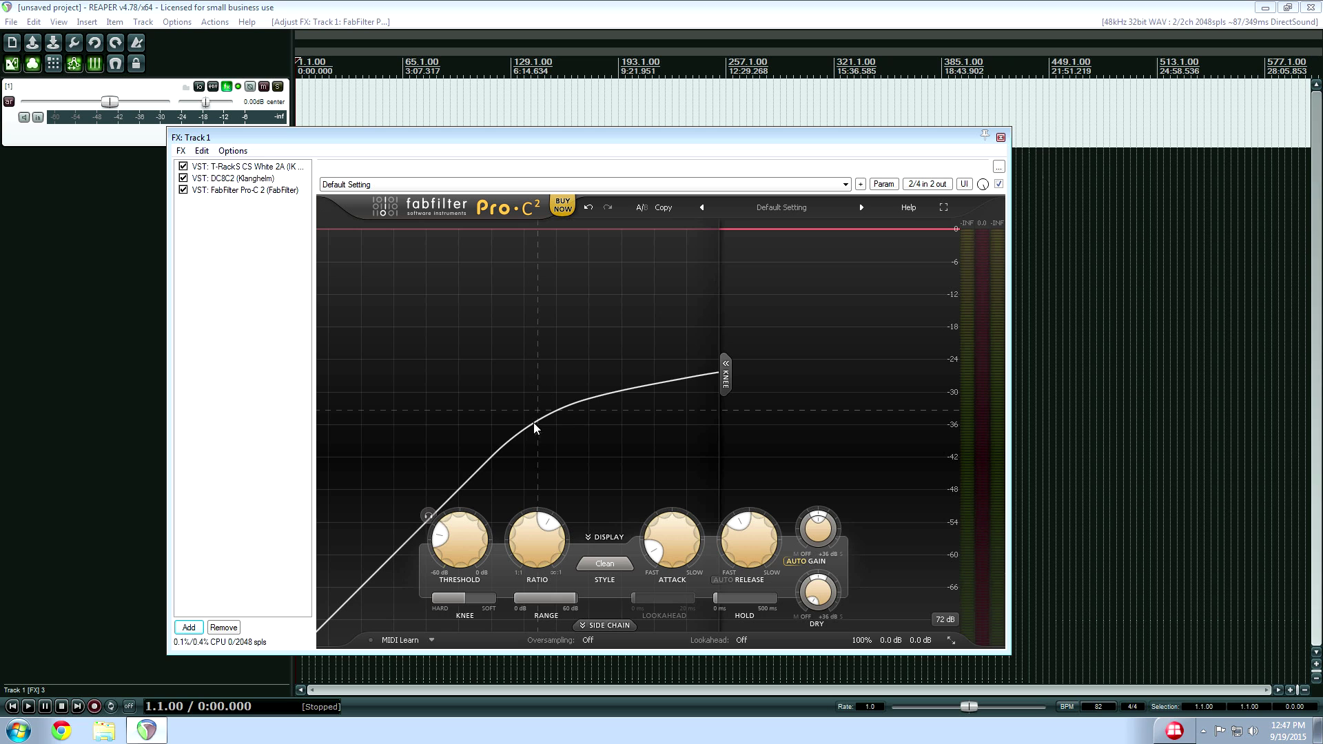
drag(473, 526, 449, 537)
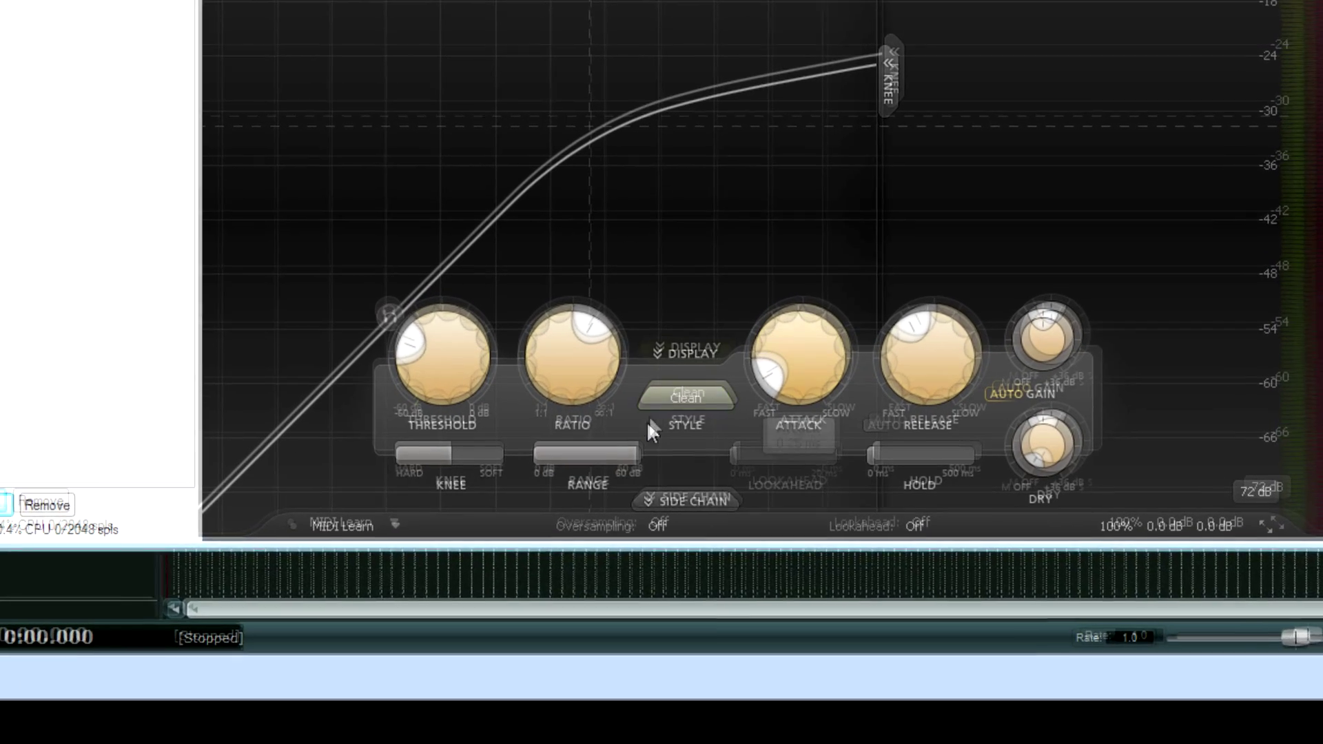
Sweep the Pro-C 2 ratio down to 1.00:1 and gradually back up through 1.29:1.
mouse_move(539, 550)
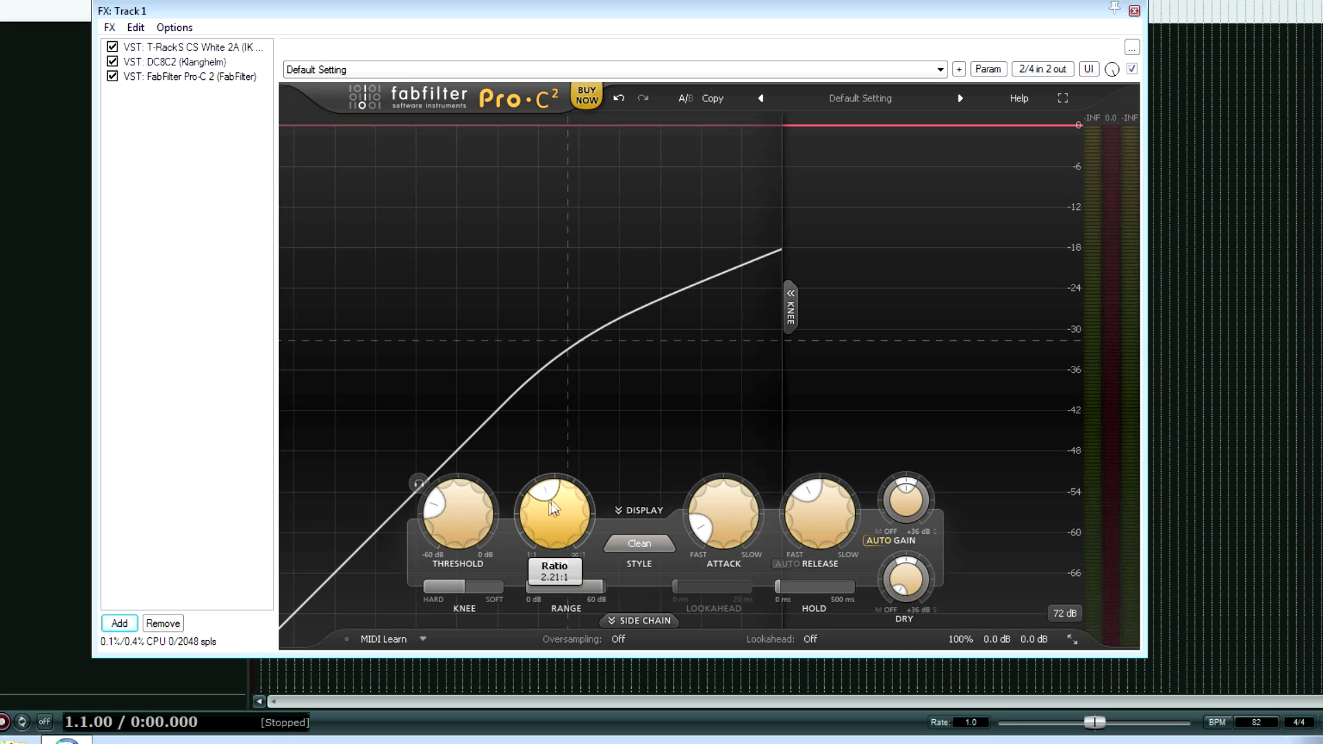
scroll(580, 316, down, 5)
drag(559, 499, 548, 561)
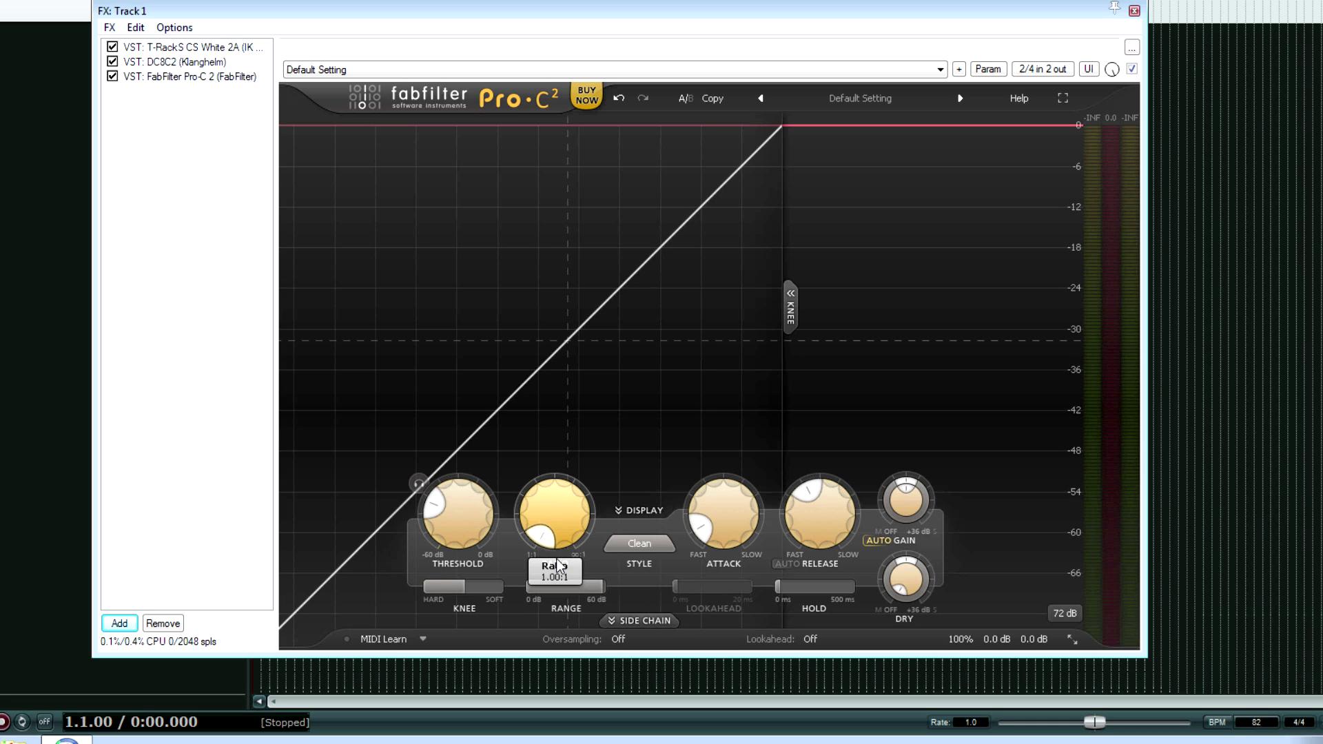
drag(546, 553, 542, 524)
scroll(555, 519, up, 10)
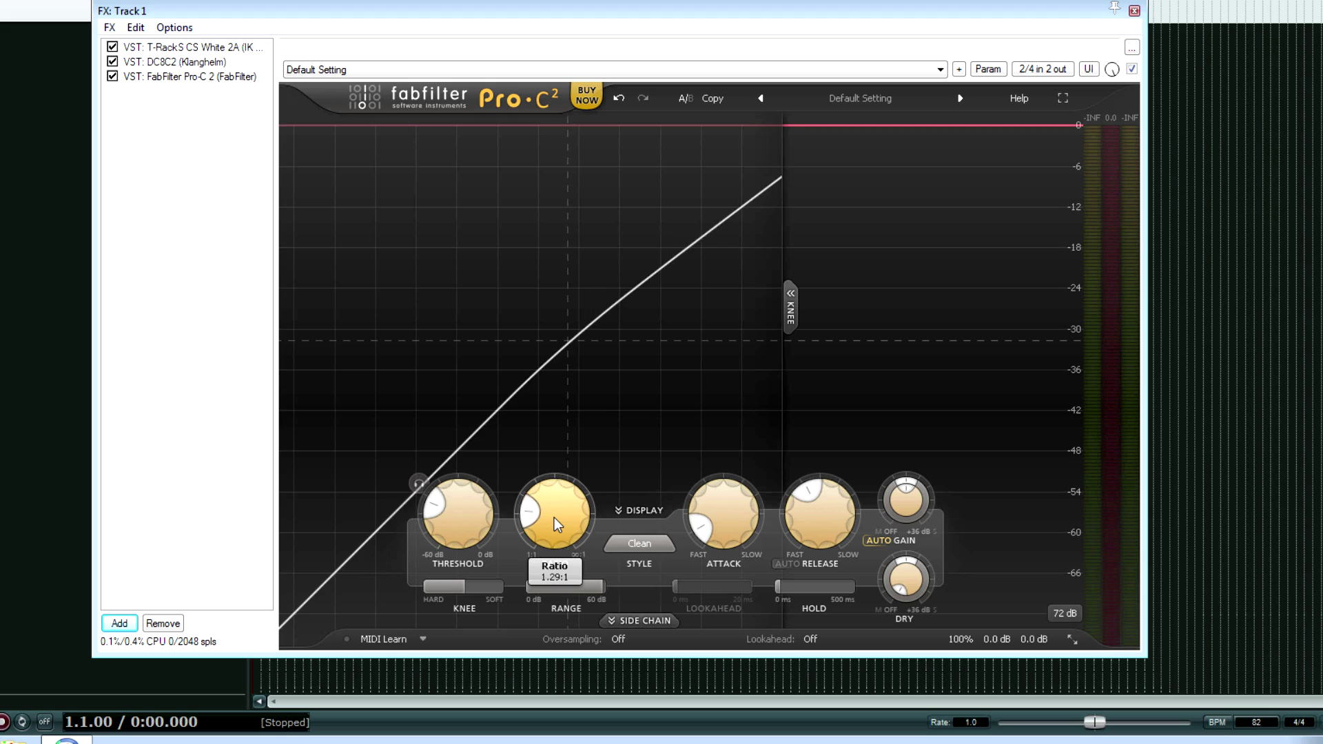
scroll(554, 518, up, 15)
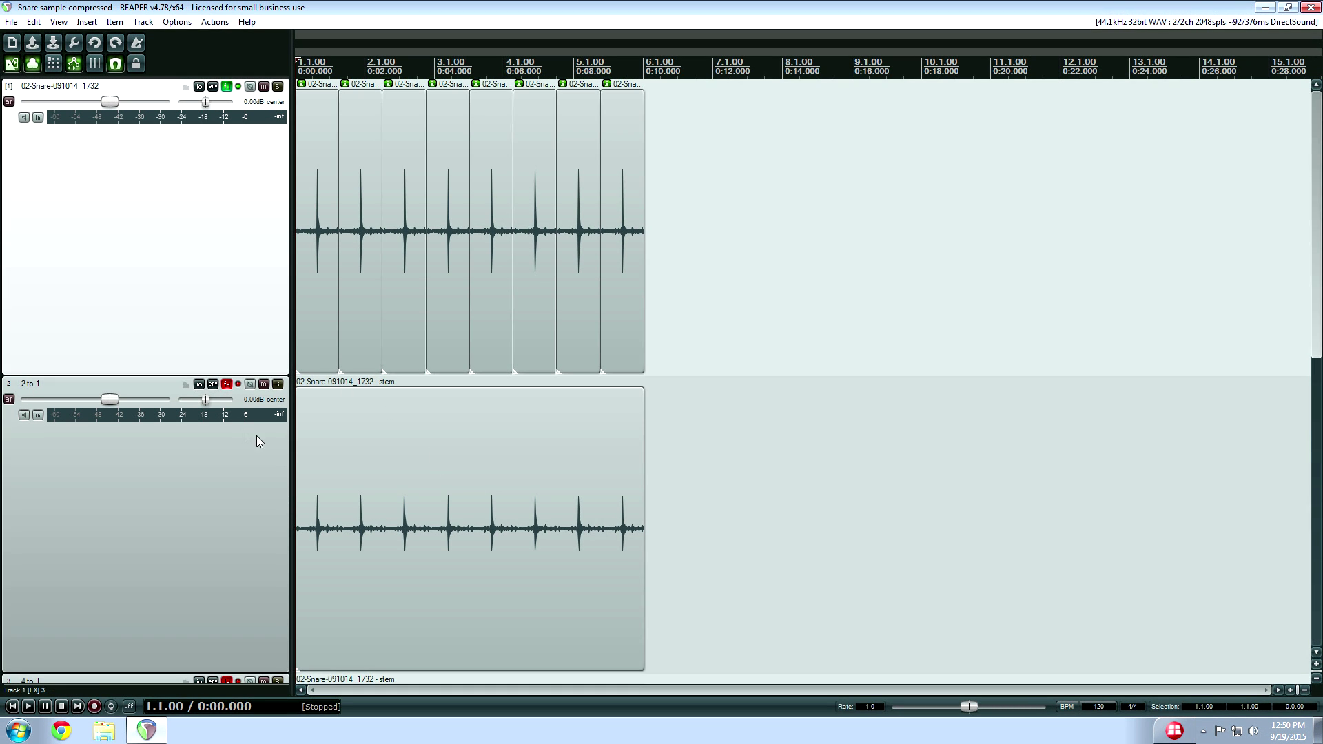
Play the original snare track soloed with its effects bypassed, and restore its effects and unsolo it.
key(F6)
click(311, 246)
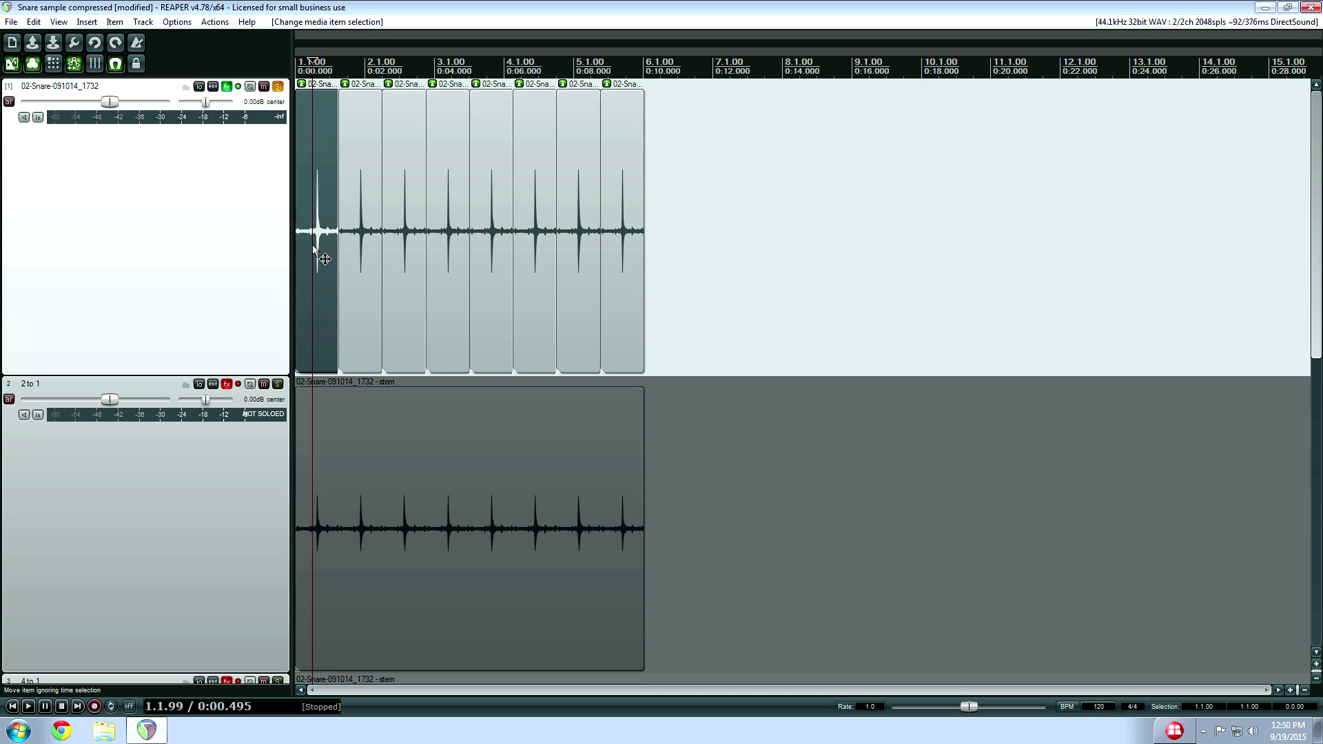
click(237, 87)
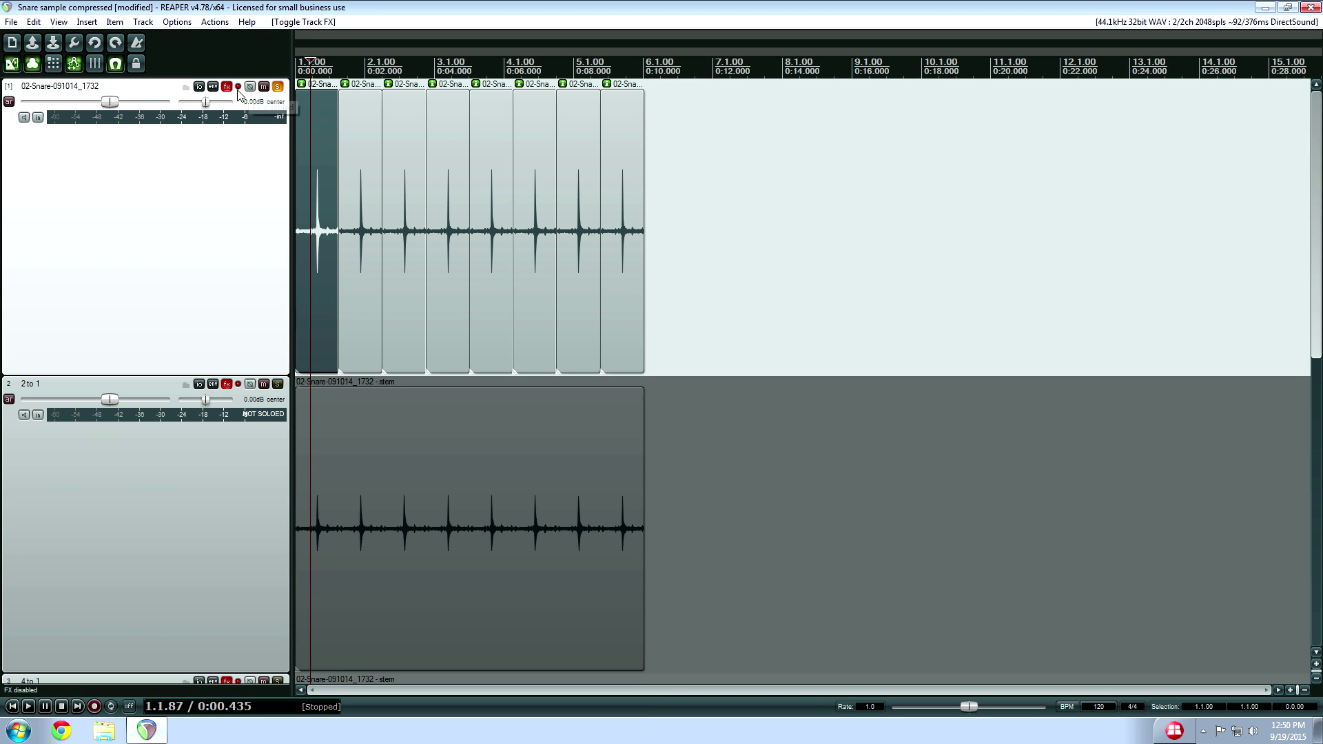
key(space)
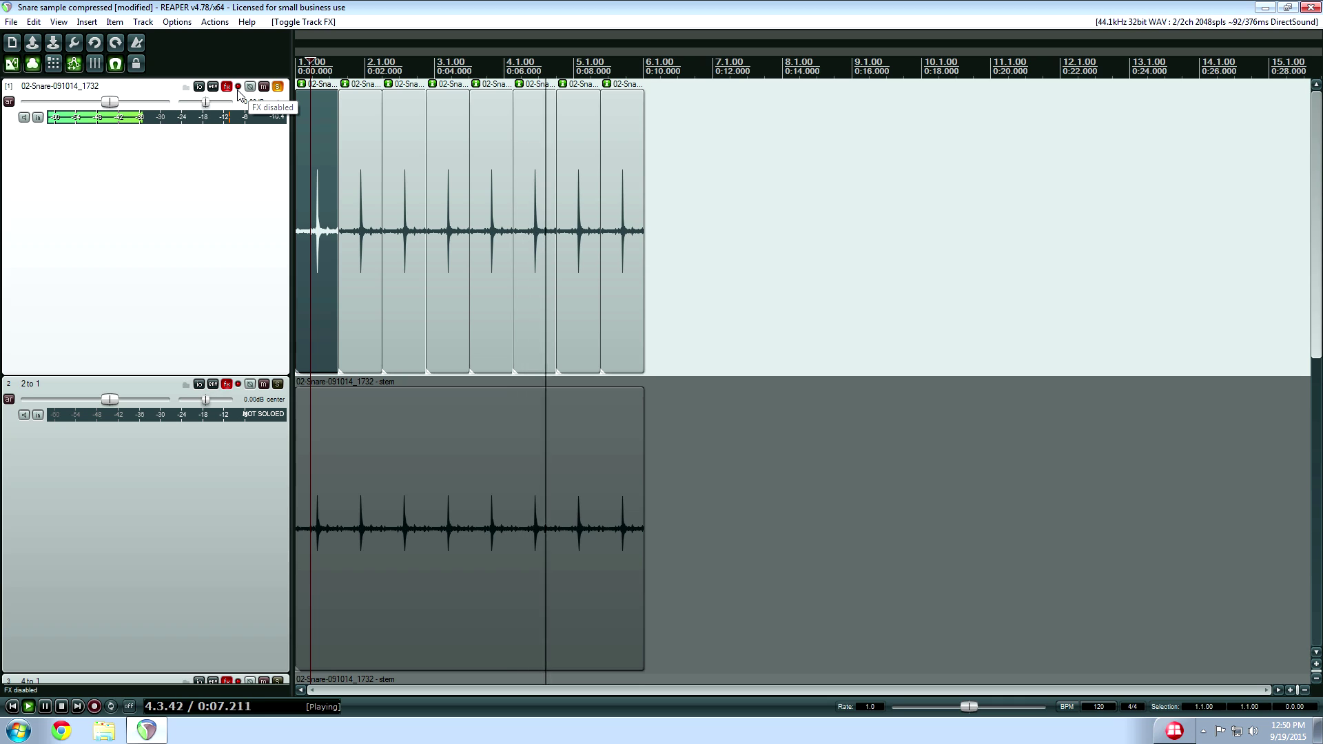
key(space)
click(238, 88)
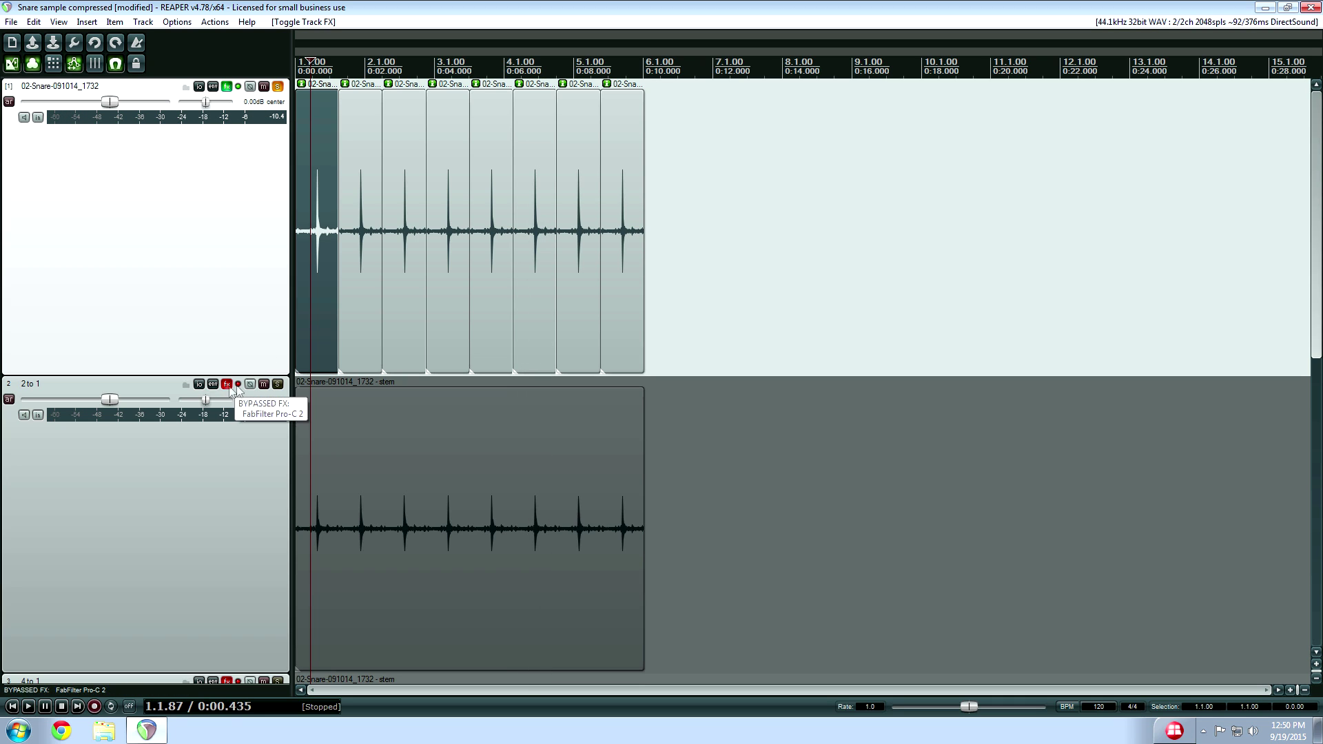
click(278, 85)
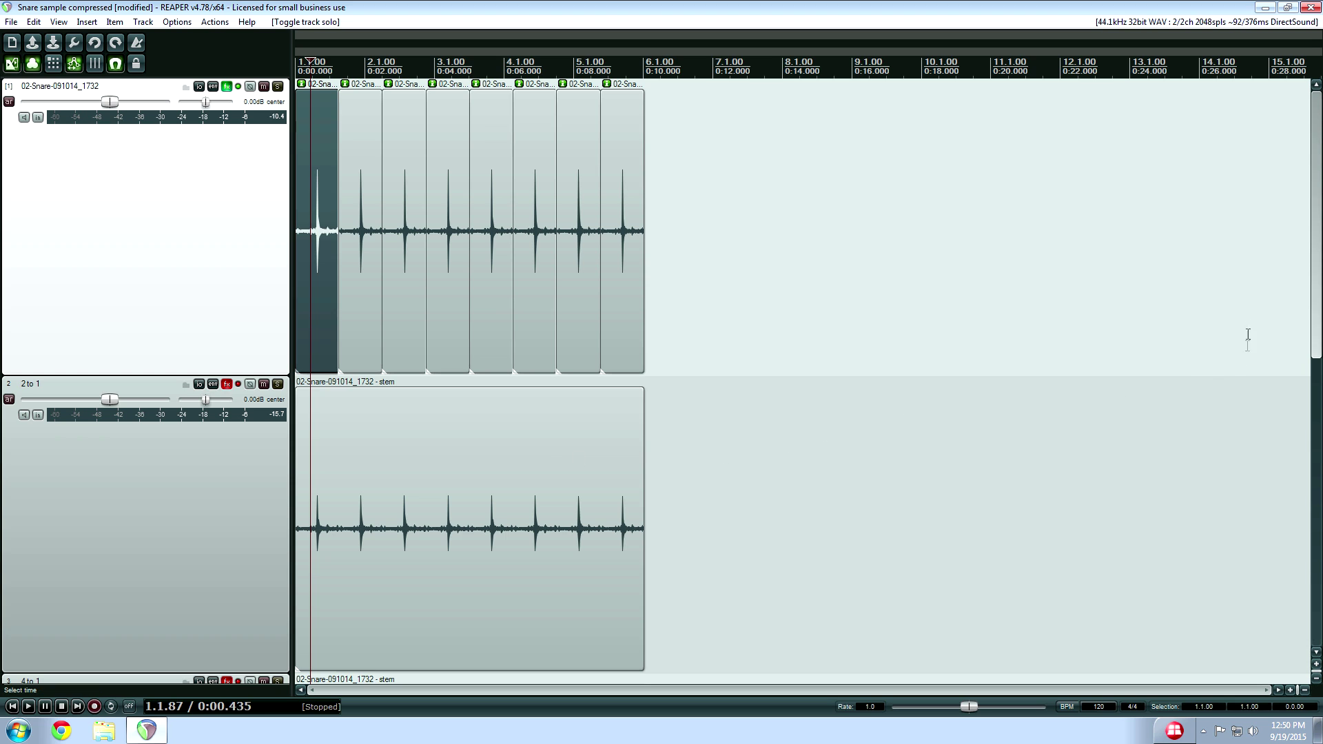
Compare the original snare waveform with the 2 to 1, 4 to 1 and 8 to 1 compressed tracks.
drag(1318, 321, 1316, 375)
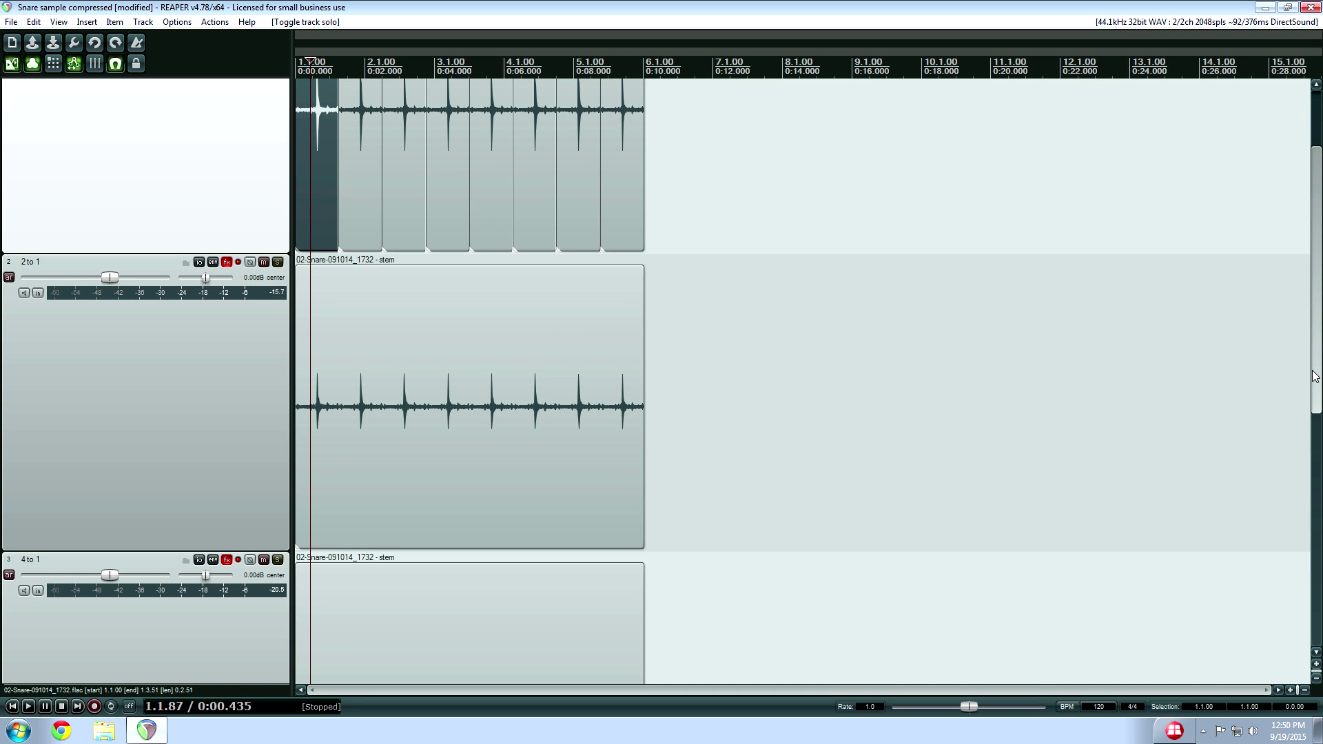
drag(1315, 376, 1069, 405)
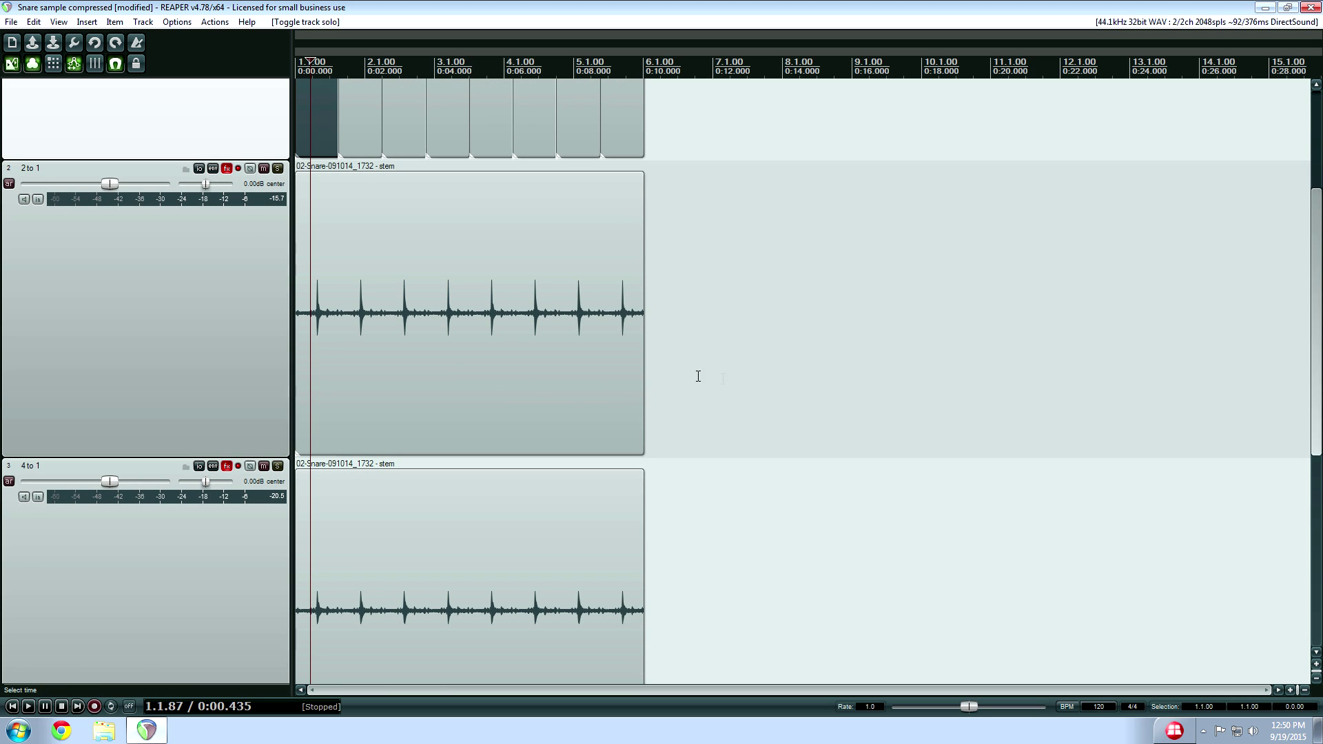
drag(1318, 403, 1318, 448)
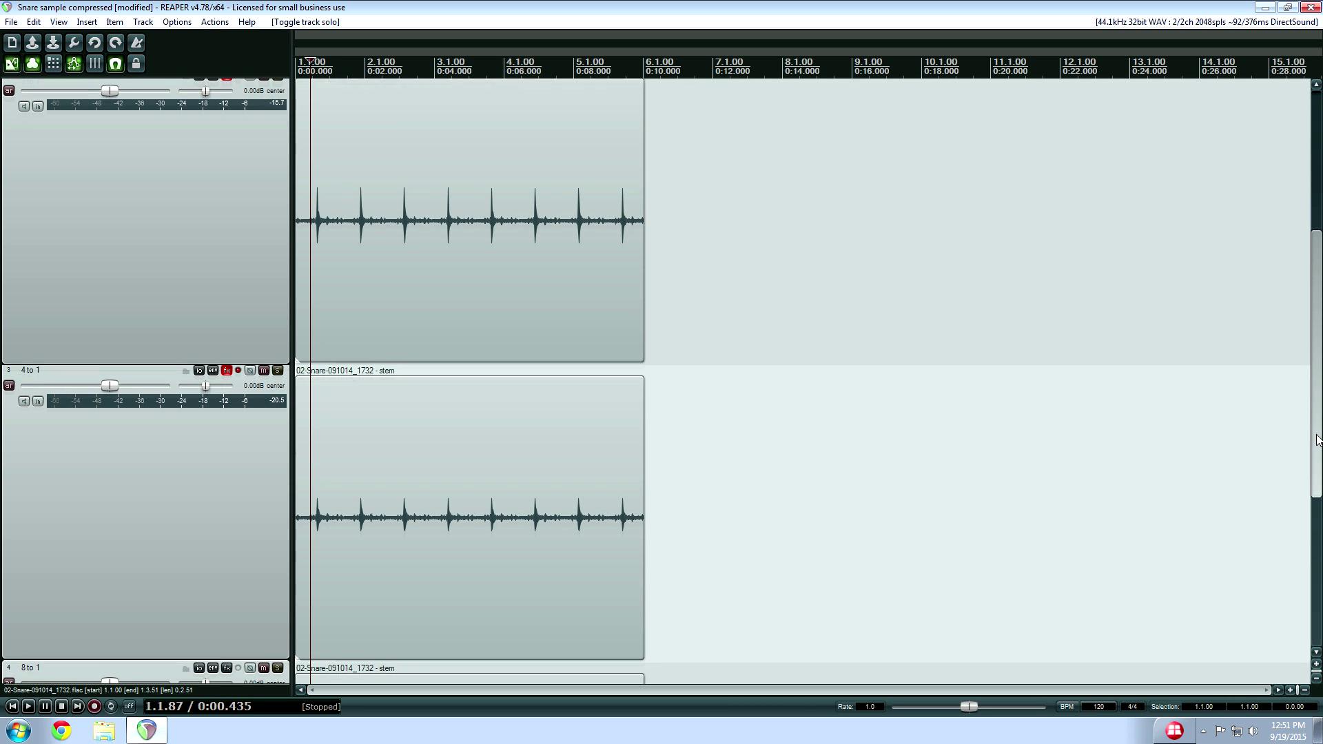
scroll(872, 358, up, 2)
click(358, 273)
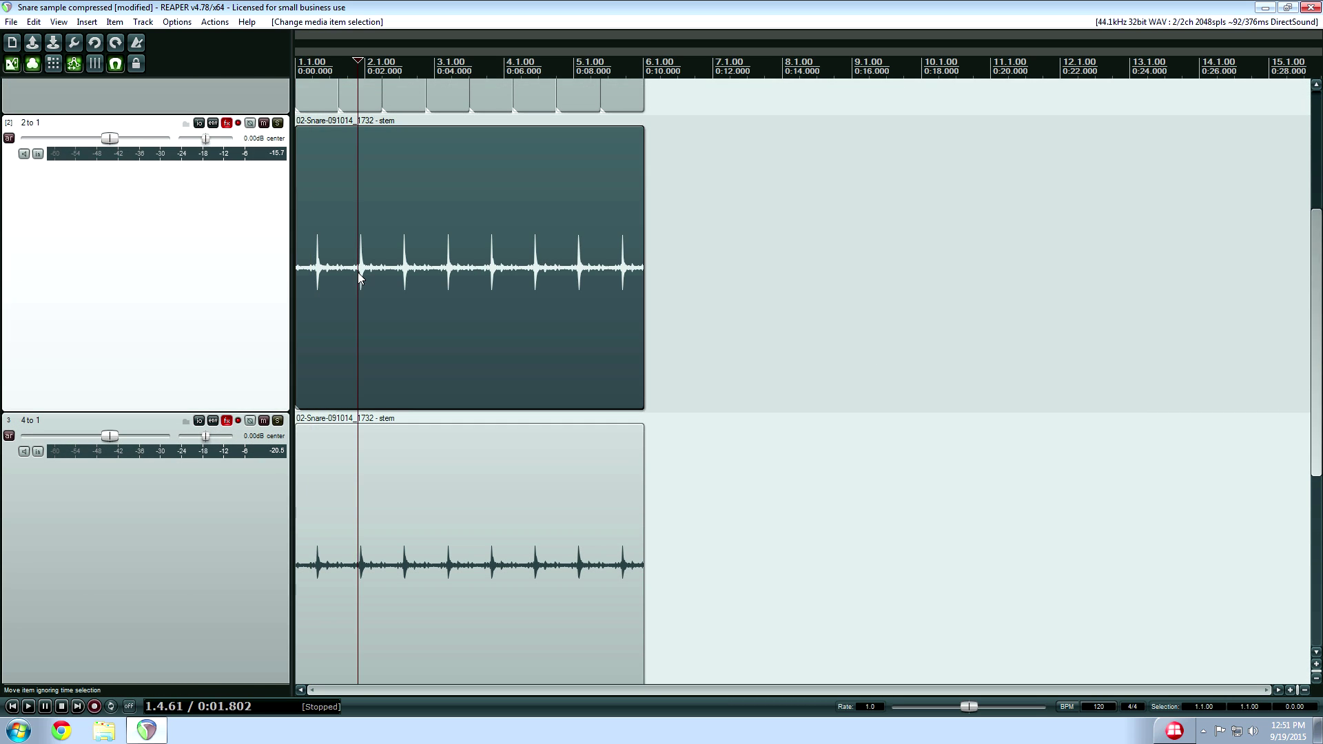
click(599, 274)
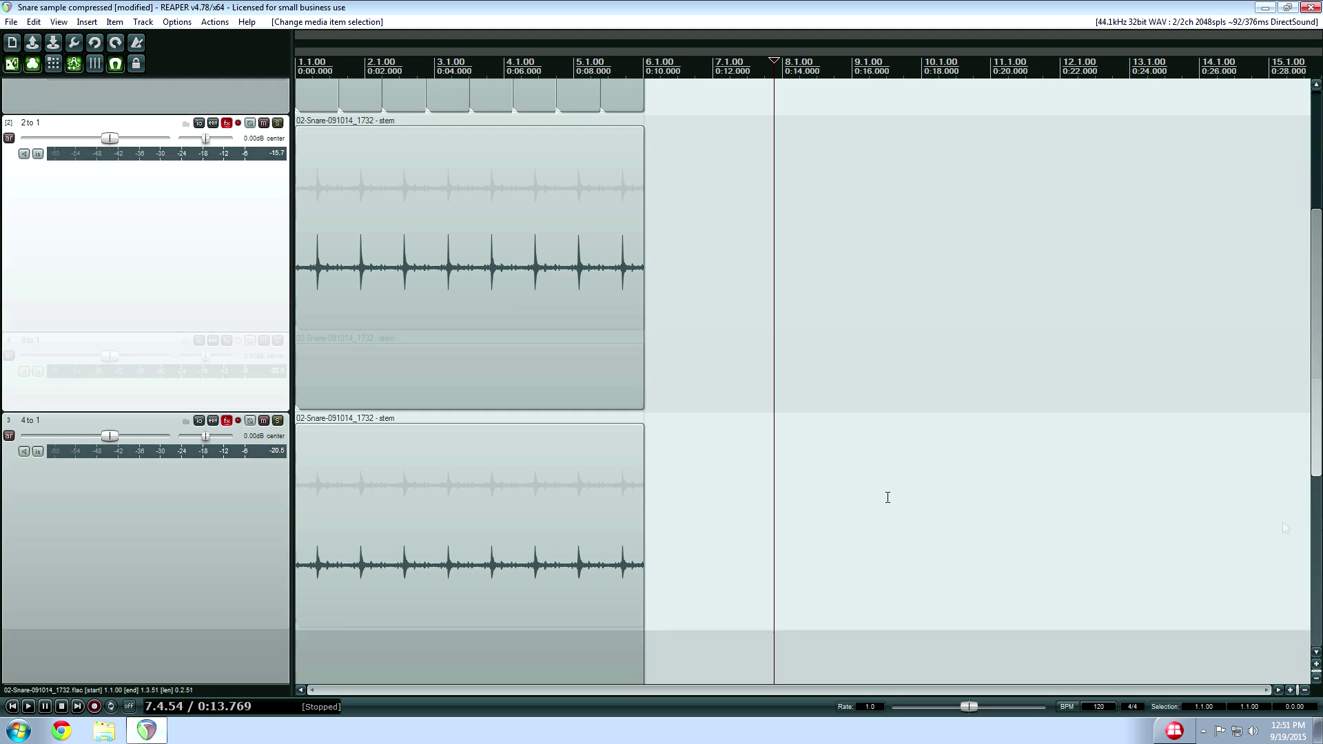
scroll(1285, 511, down, 5)
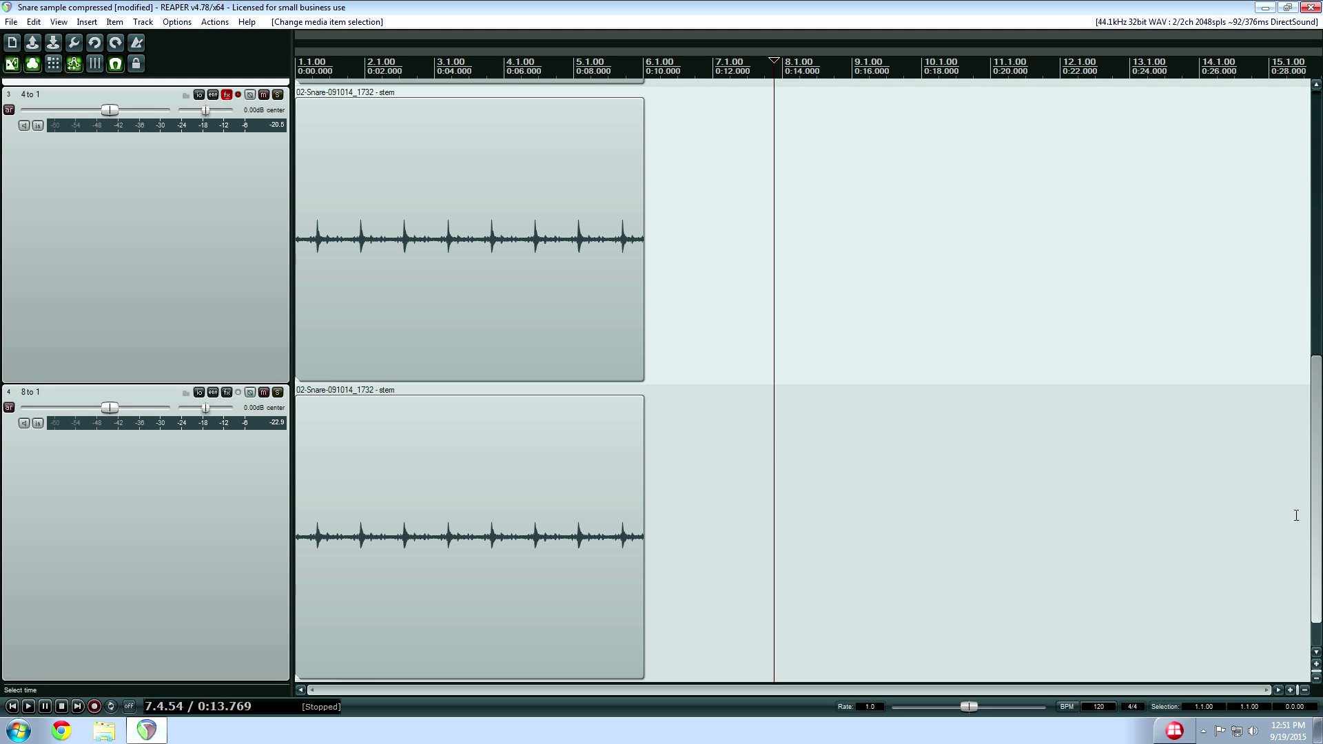
drag(1317, 512, 1315, 245)
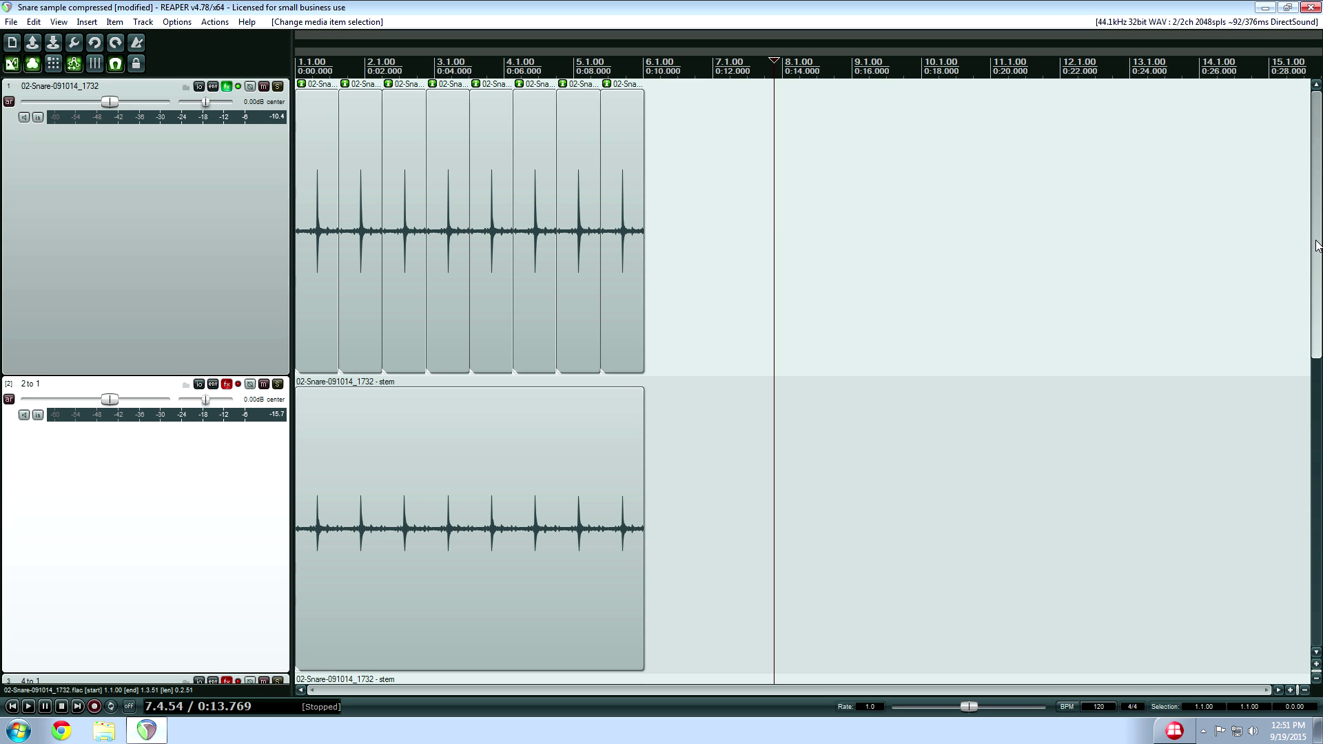
drag(1317, 245, 1314, 560)
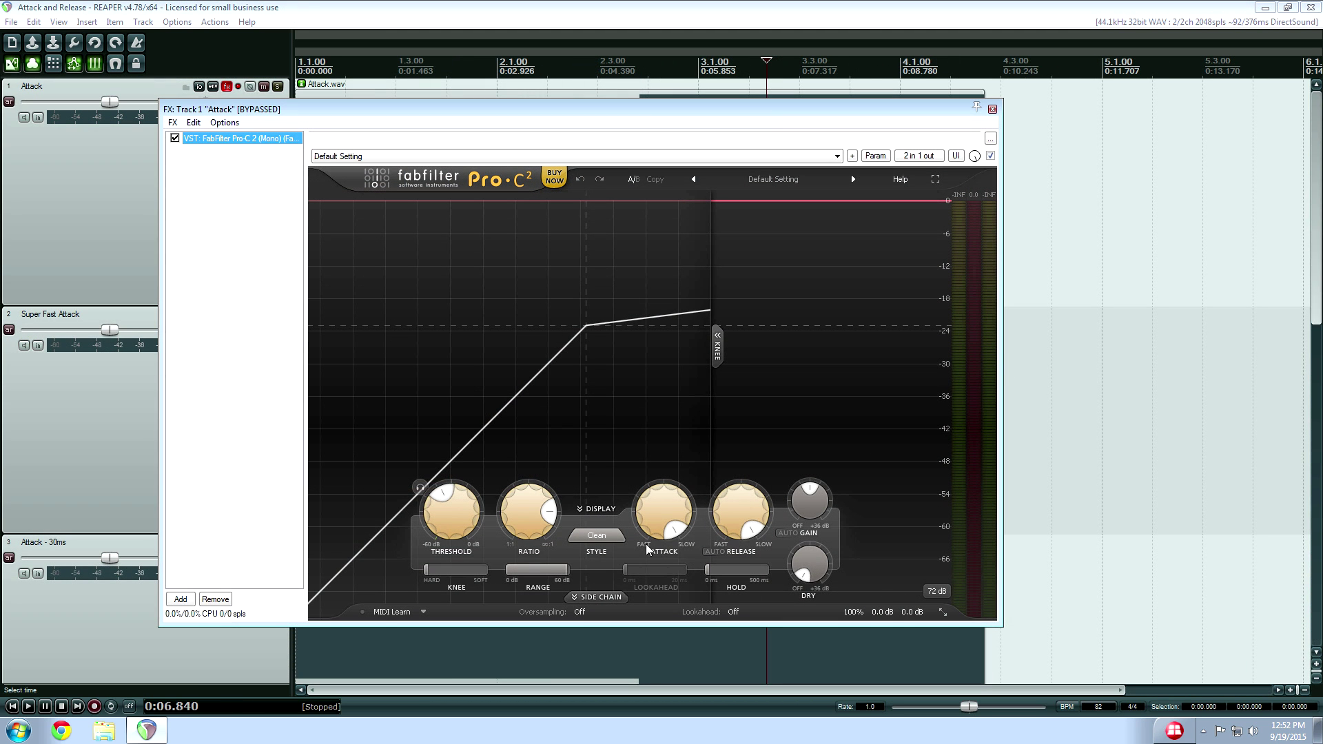
Examine the ratio setting and compression curve of Pro-C 2 on the Attack track.
mouse_move(536, 512)
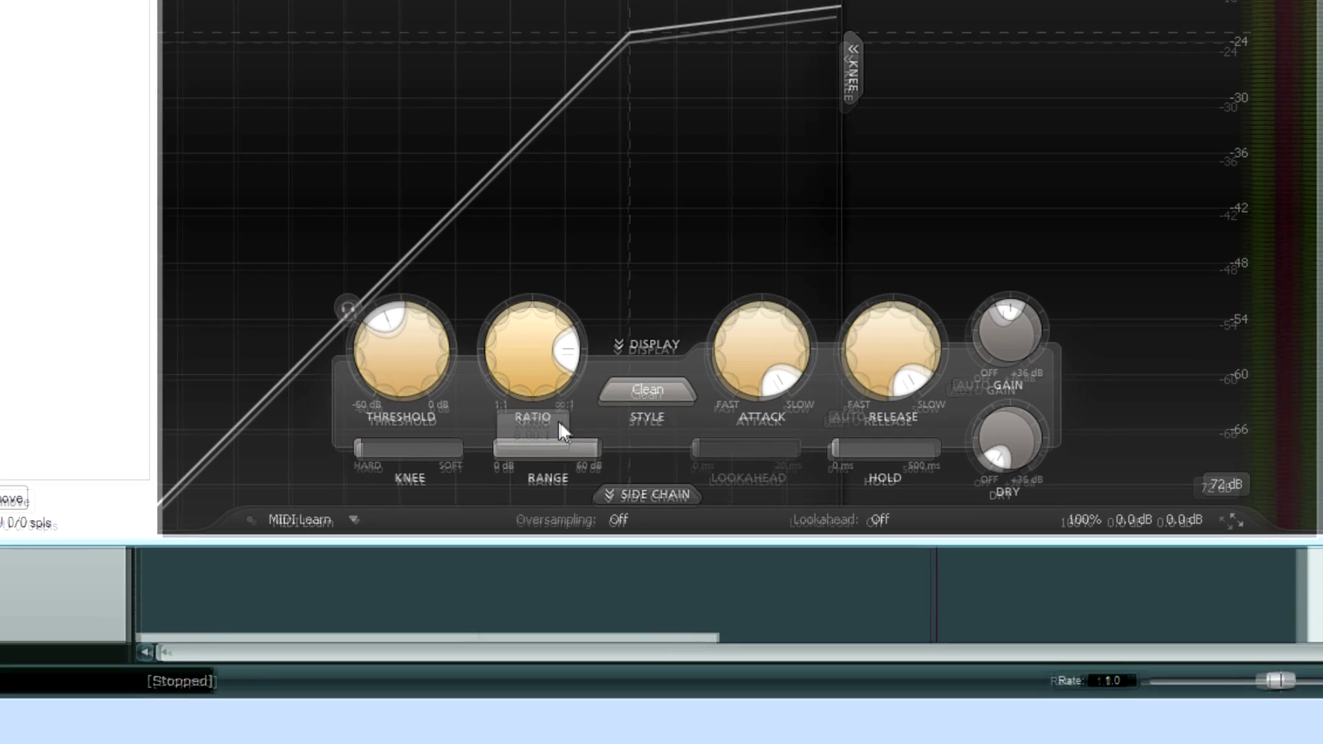
mouse_move(552, 574)
drag(589, 441, 629, 268)
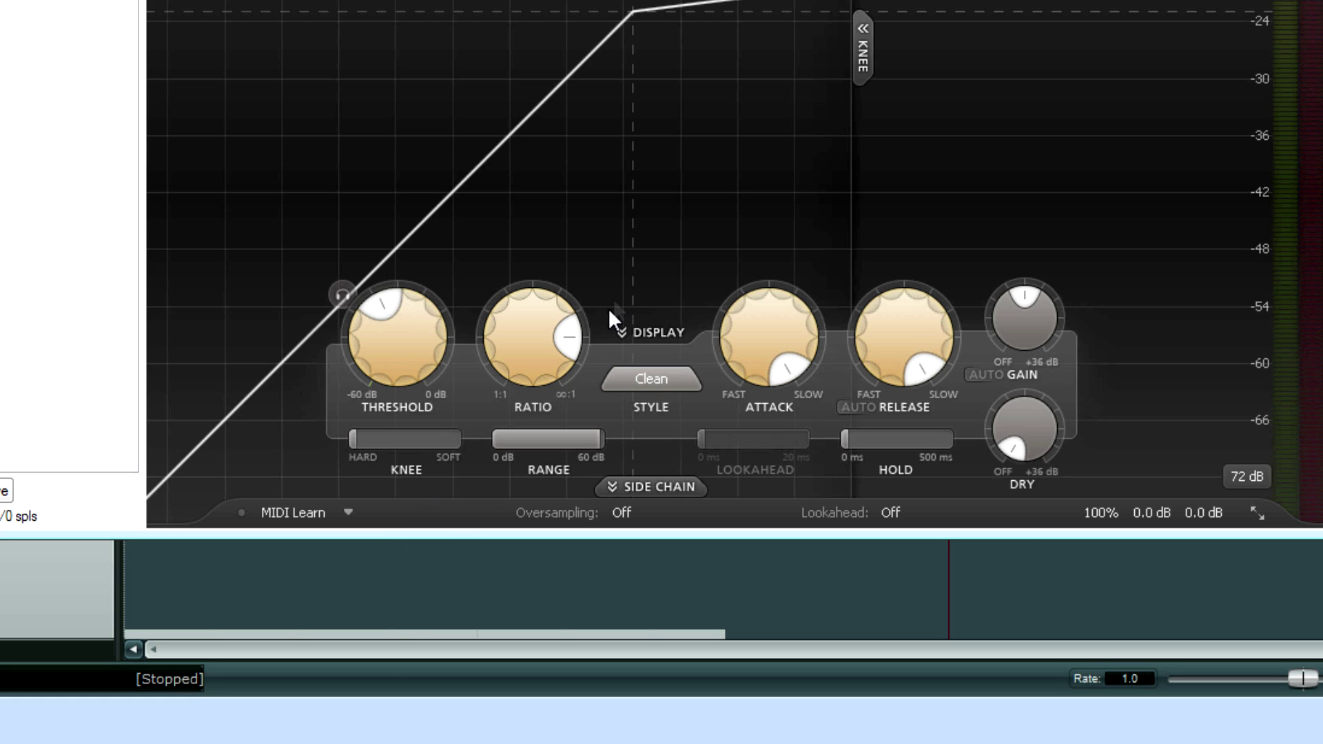
mouse_move(566, 353)
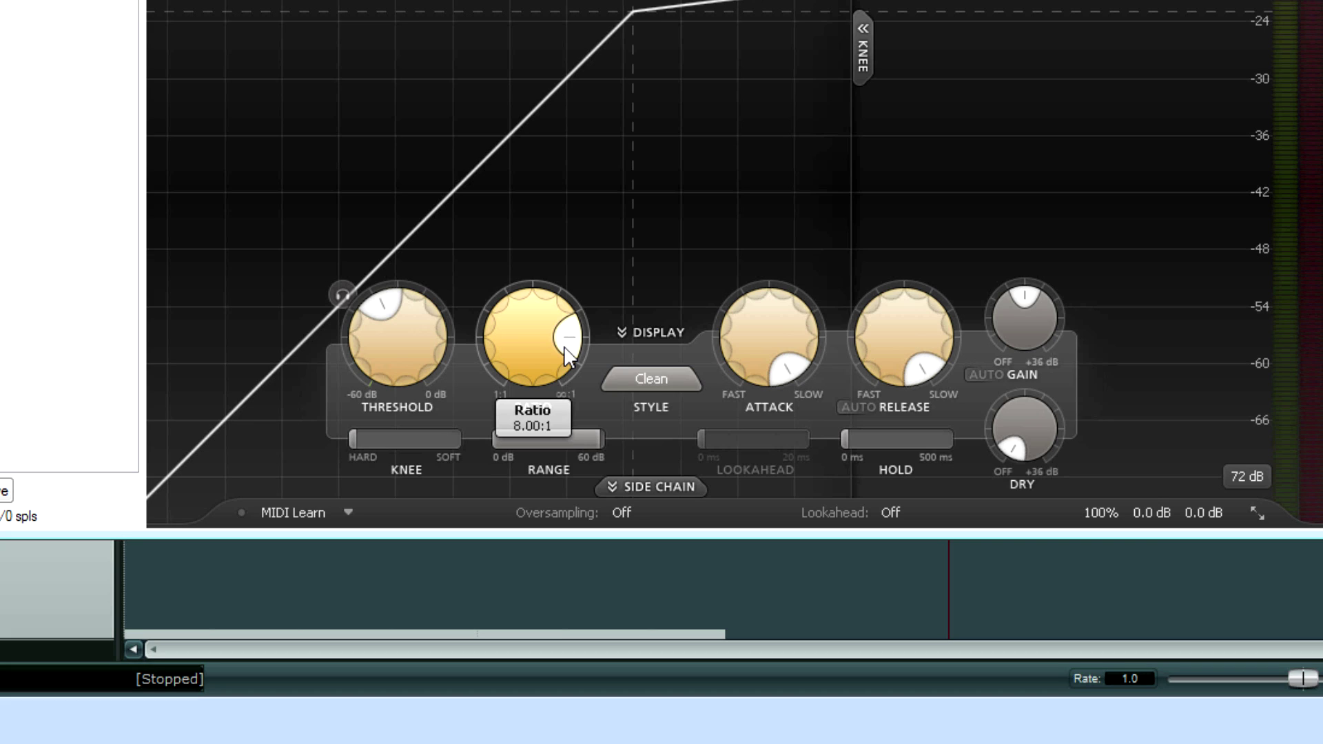
mouse_move(552, 448)
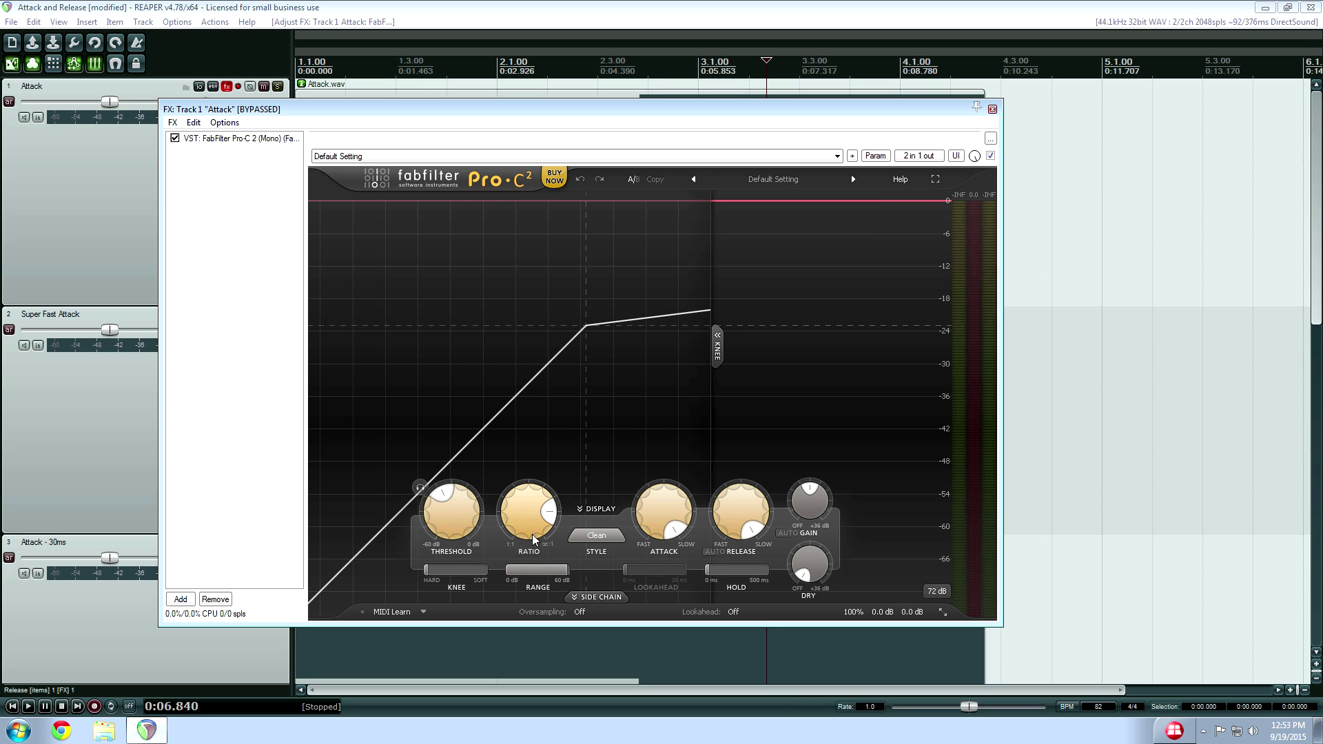
mouse_move(546, 515)
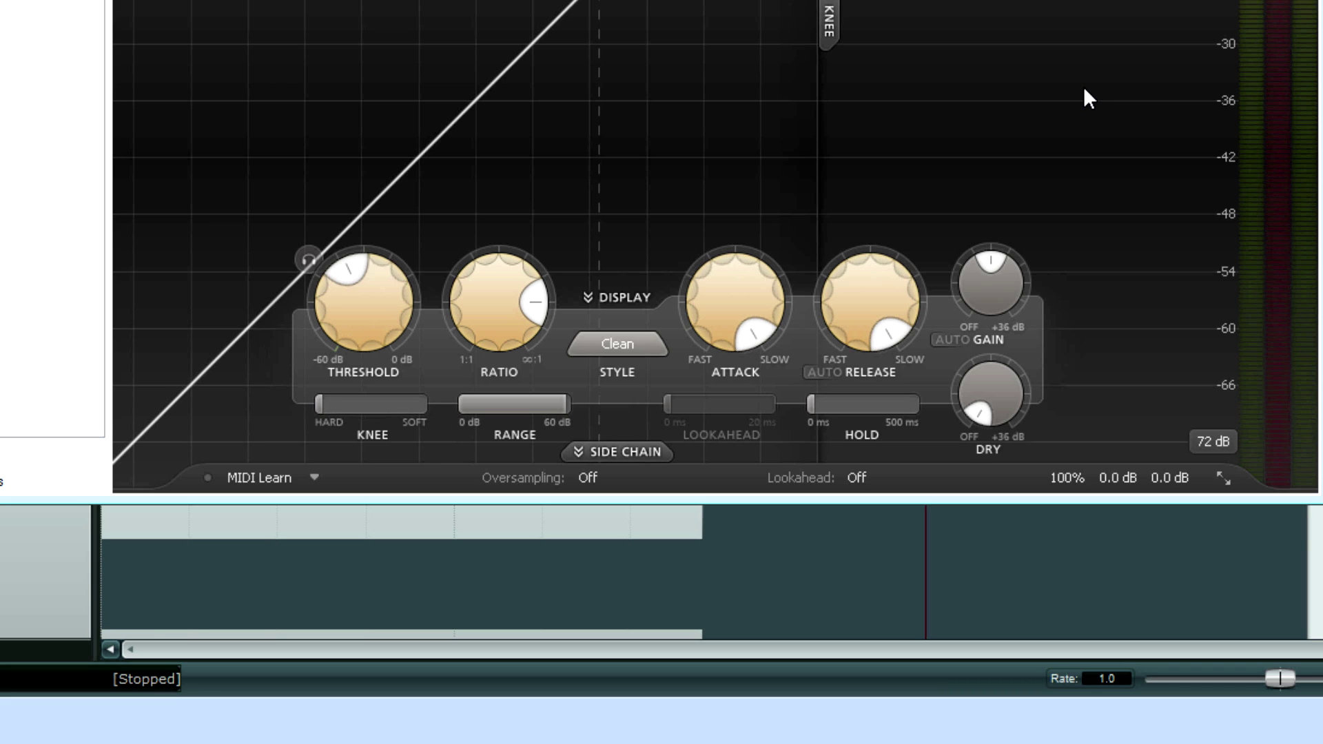
Lower the Pro-C 2 attack to about 0.16 ms, readjust it slightly and close the Attack track's effects window.
mouse_move(734, 303)
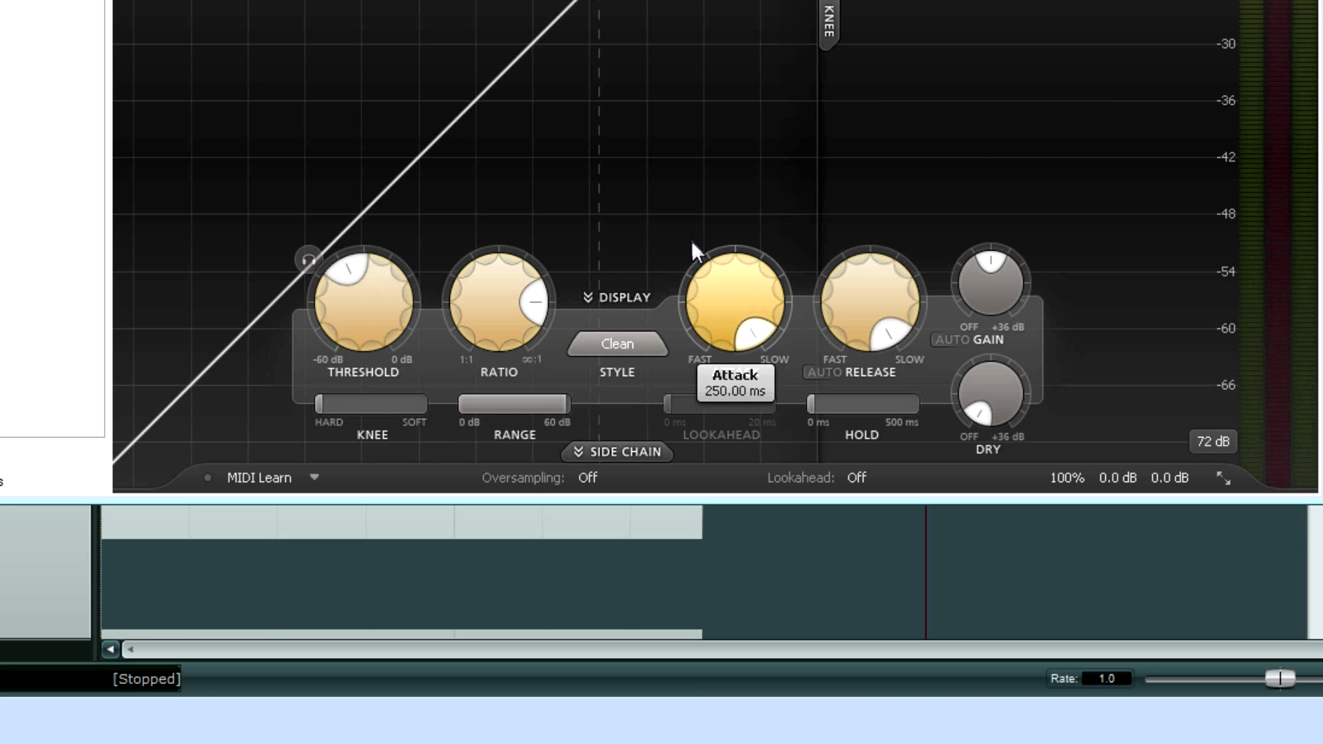
scroll(742, 297, down, 10)
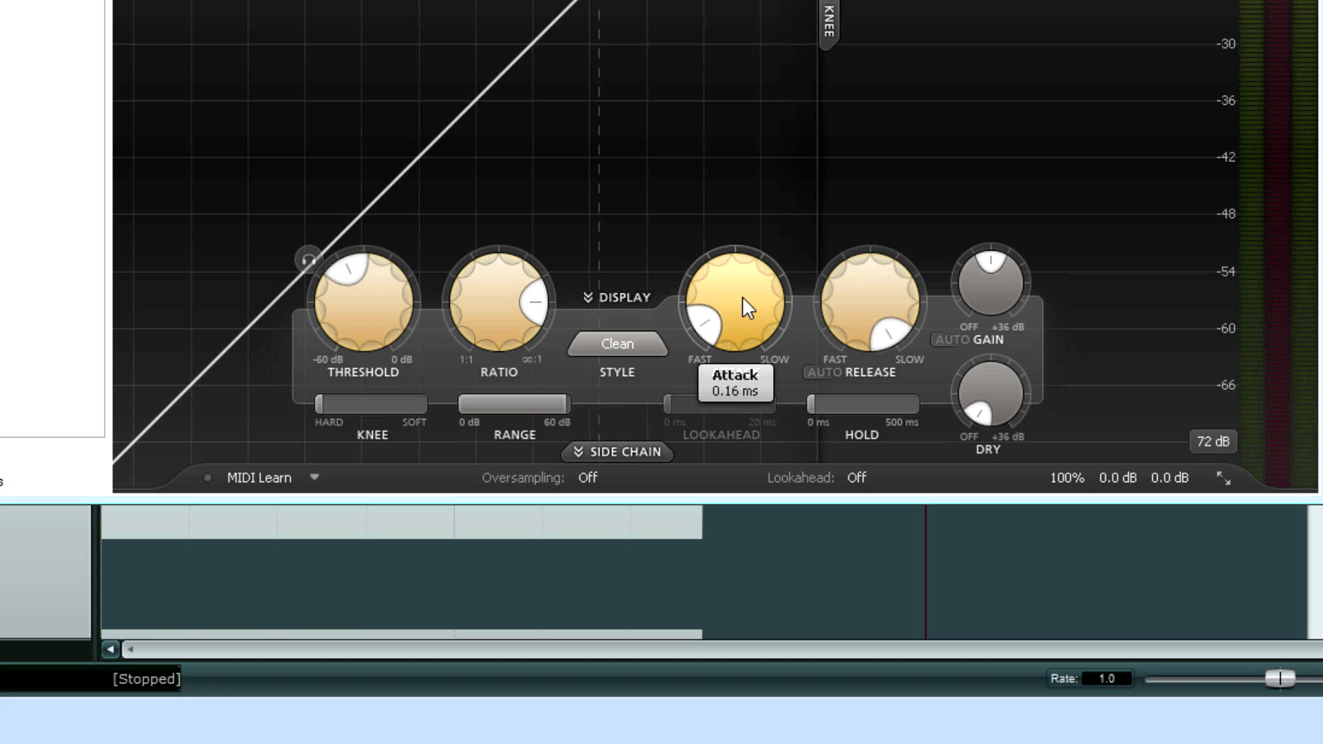
scroll(742, 297, down, 2)
mouse_move(730, 325)
mouse_down()
mouse_move(726, 283)
mouse_move(730, 322)
mouse_move(719, 300)
mouse_move(717, 311)
mouse_up()
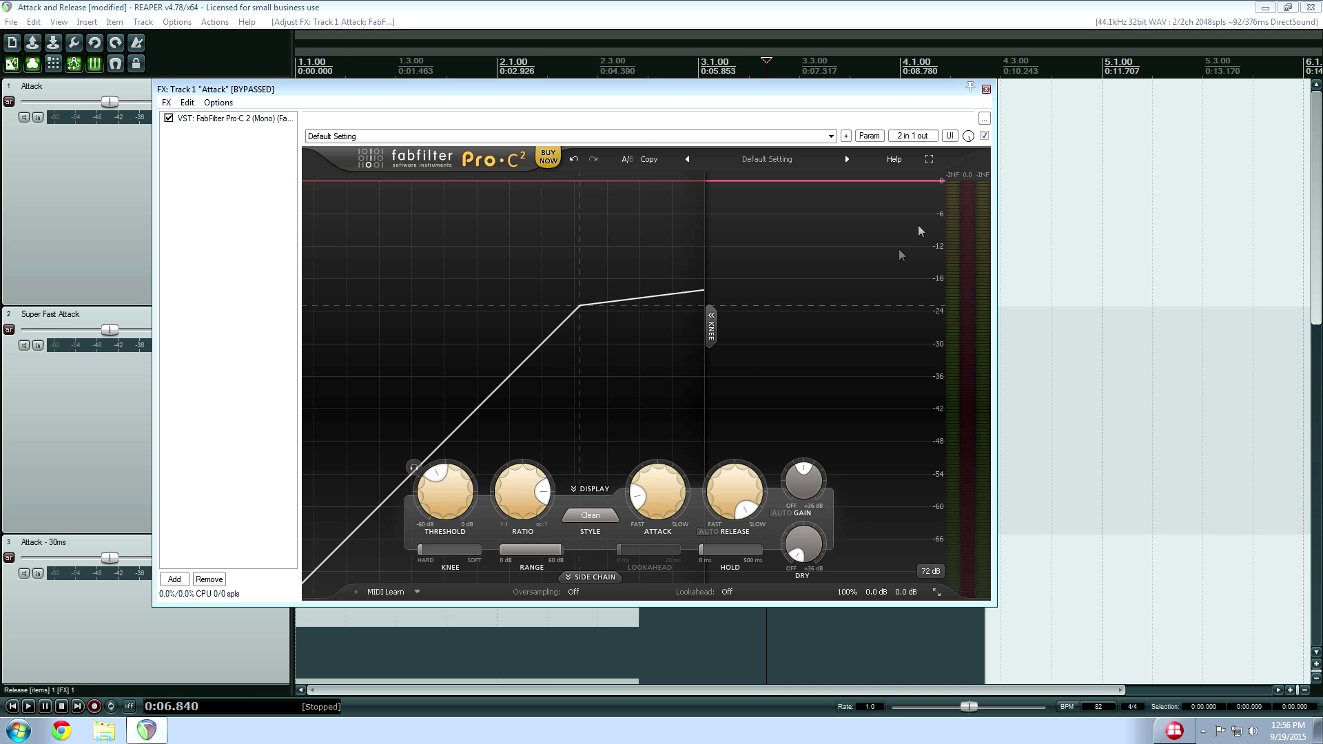
click(987, 89)
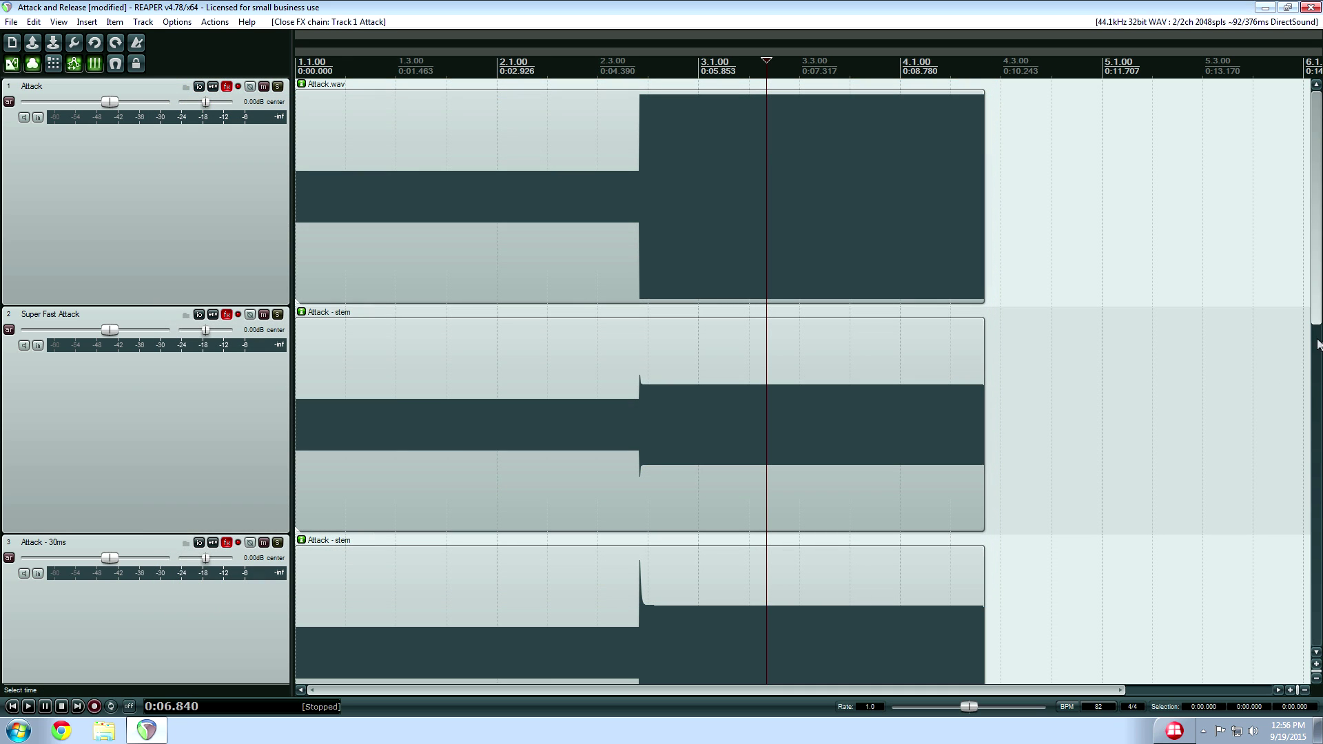
Select the Super Fast Attack item at about 0:02.010 and solo its track.
mouse_move(1317, 303)
mouse_down()
mouse_move(1318, 403)
mouse_move(1317, 303)
mouse_up()
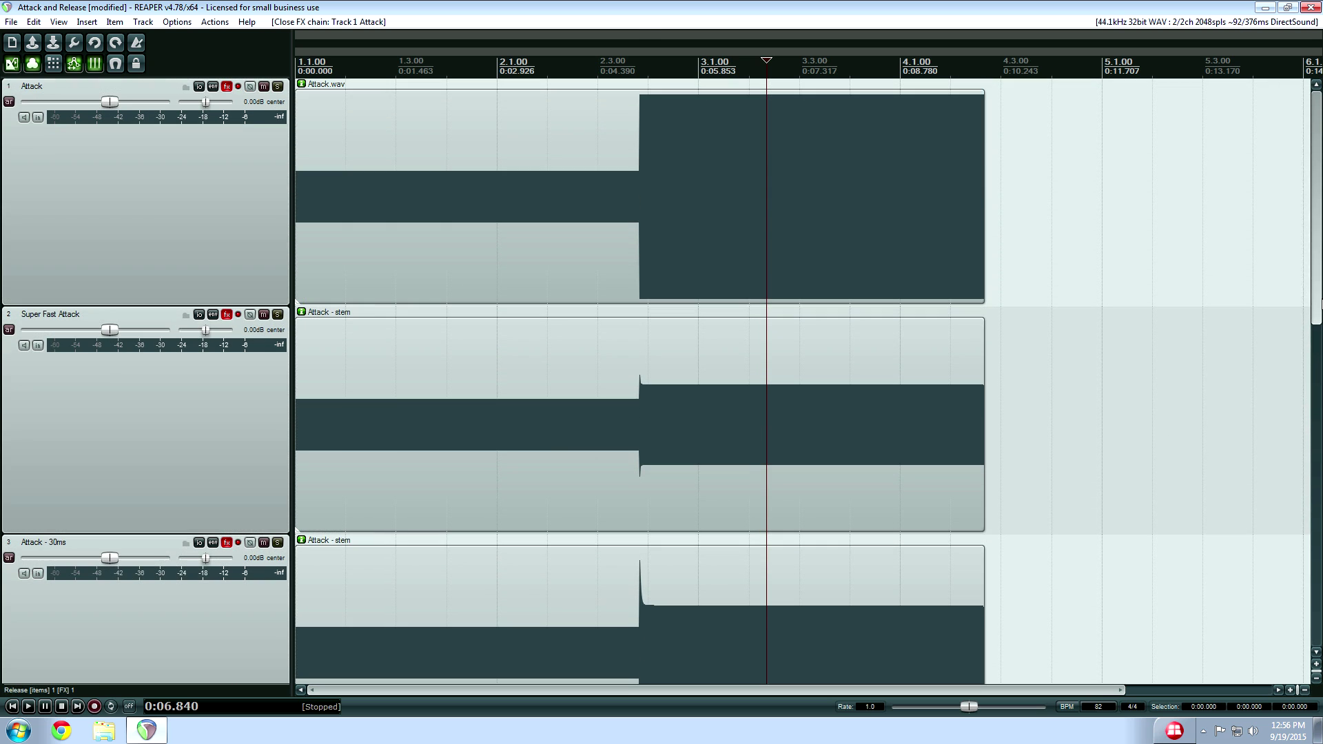
click(434, 421)
click(277, 315)
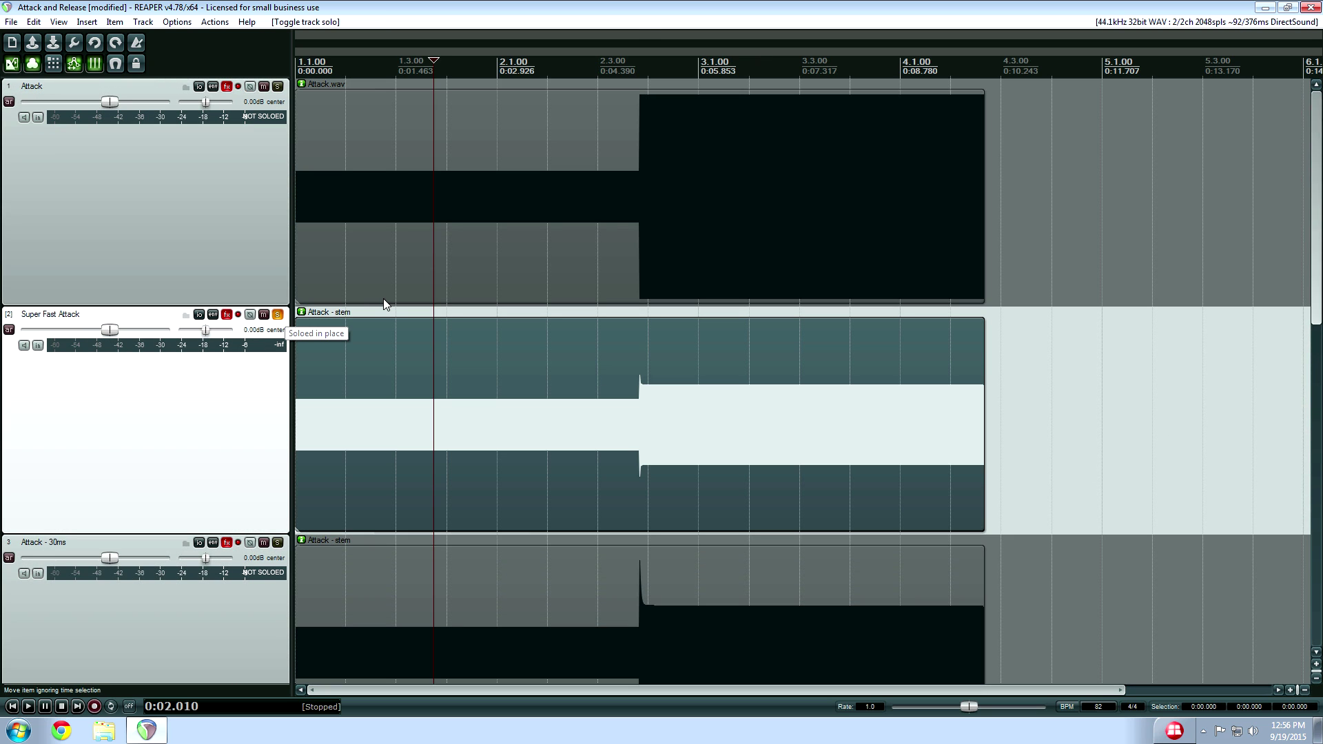
Play the Release track from the start, soloed and with its effects bypassed.
scroll(551, 386, down, 5)
click(515, 386)
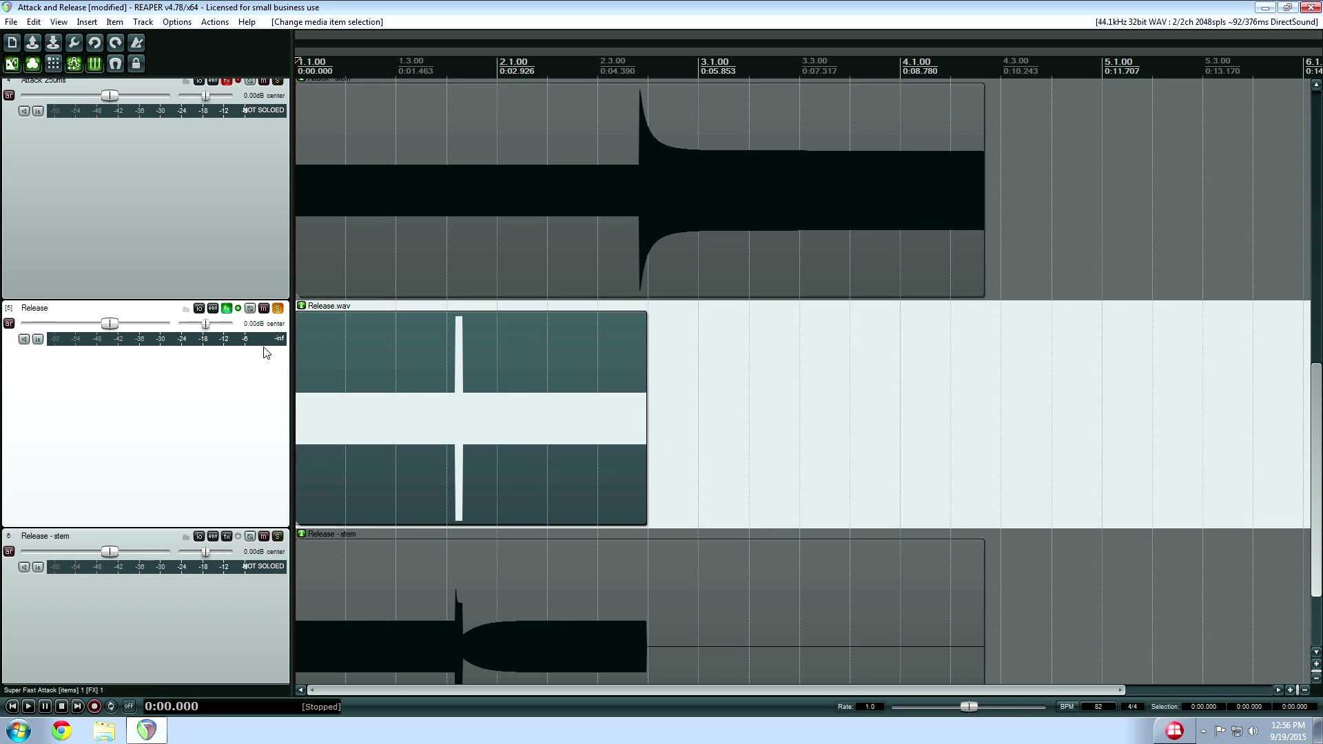
click(226, 308)
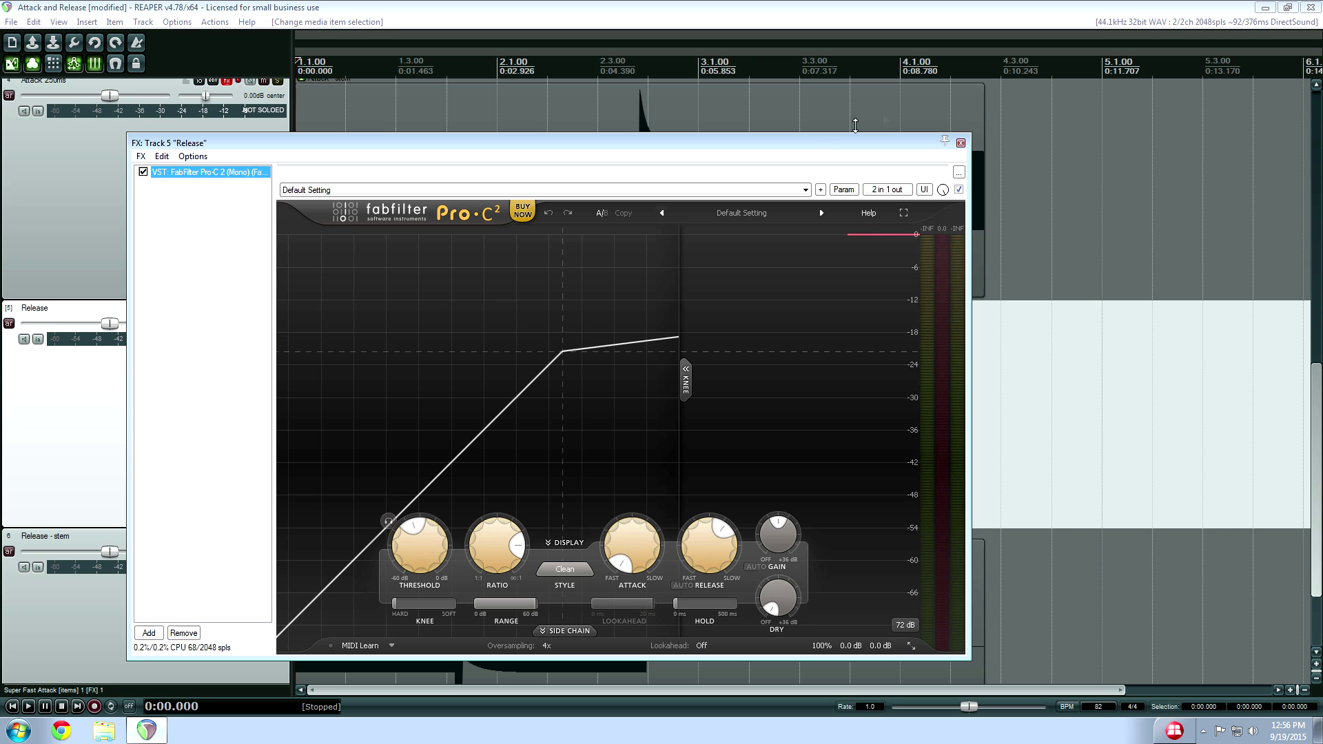
click(961, 142)
click(238, 309)
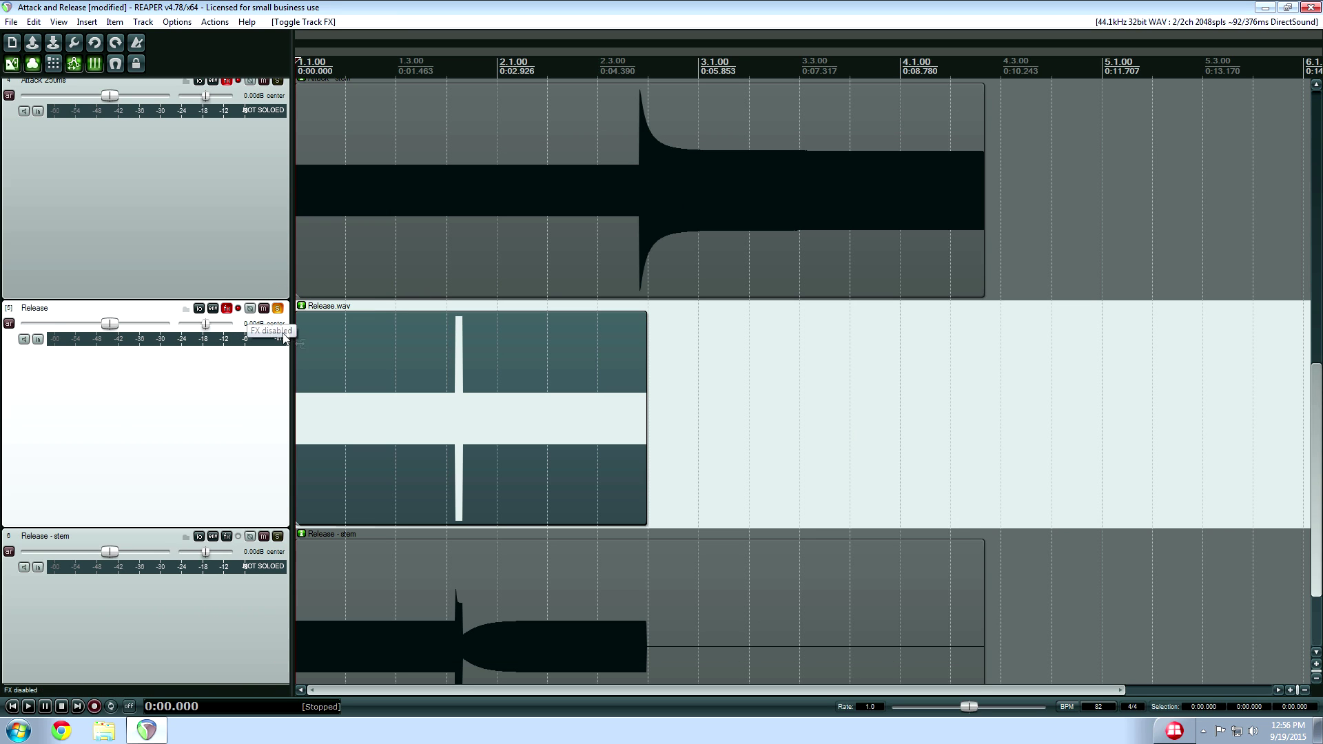
key(space)
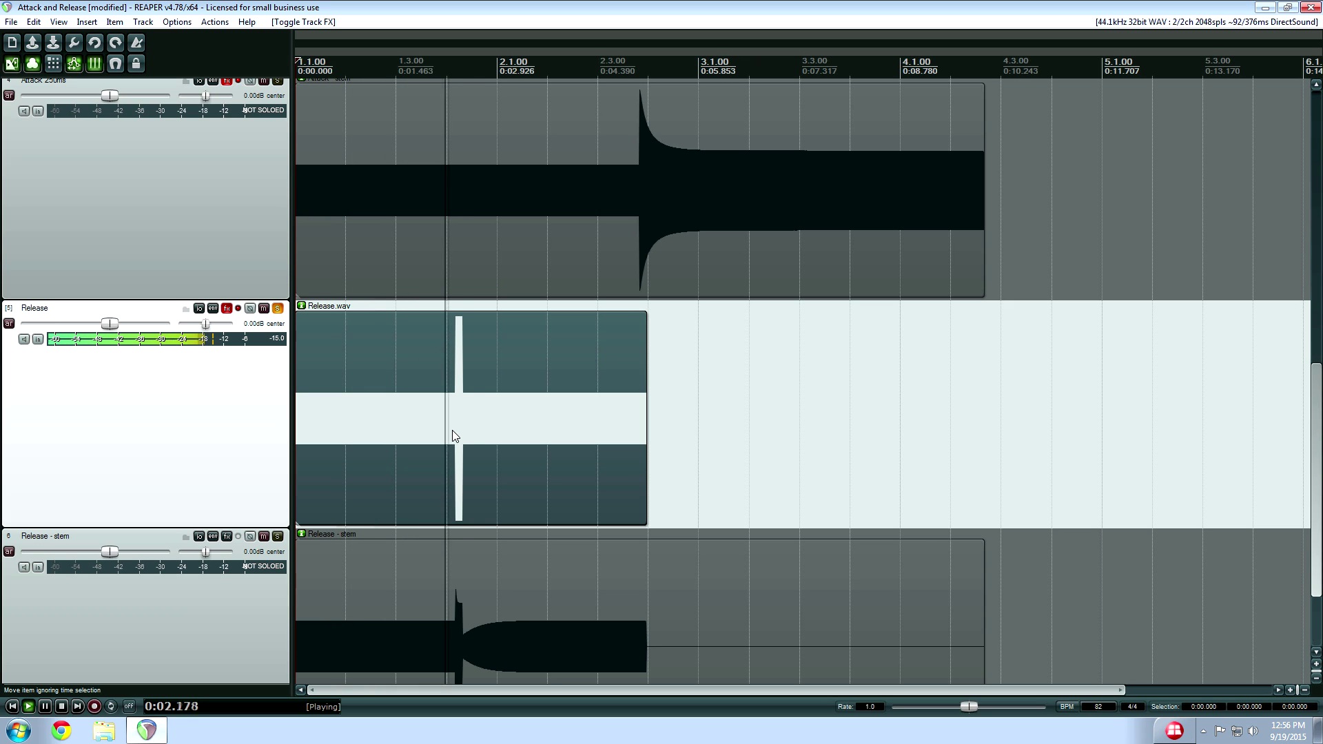
key(space)
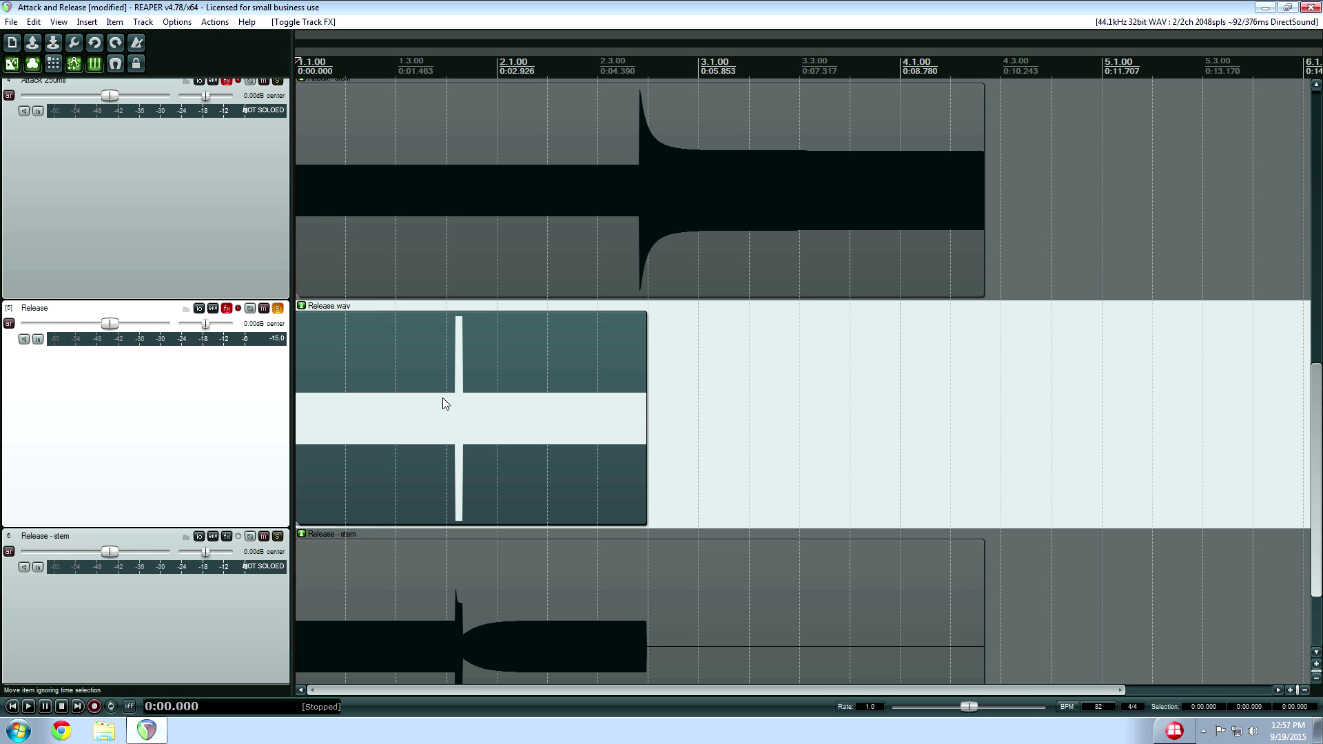
Solo the Release - stem track in place of the Release track and play it from about 0:01.940.
scroll(1317, 469, down, 3)
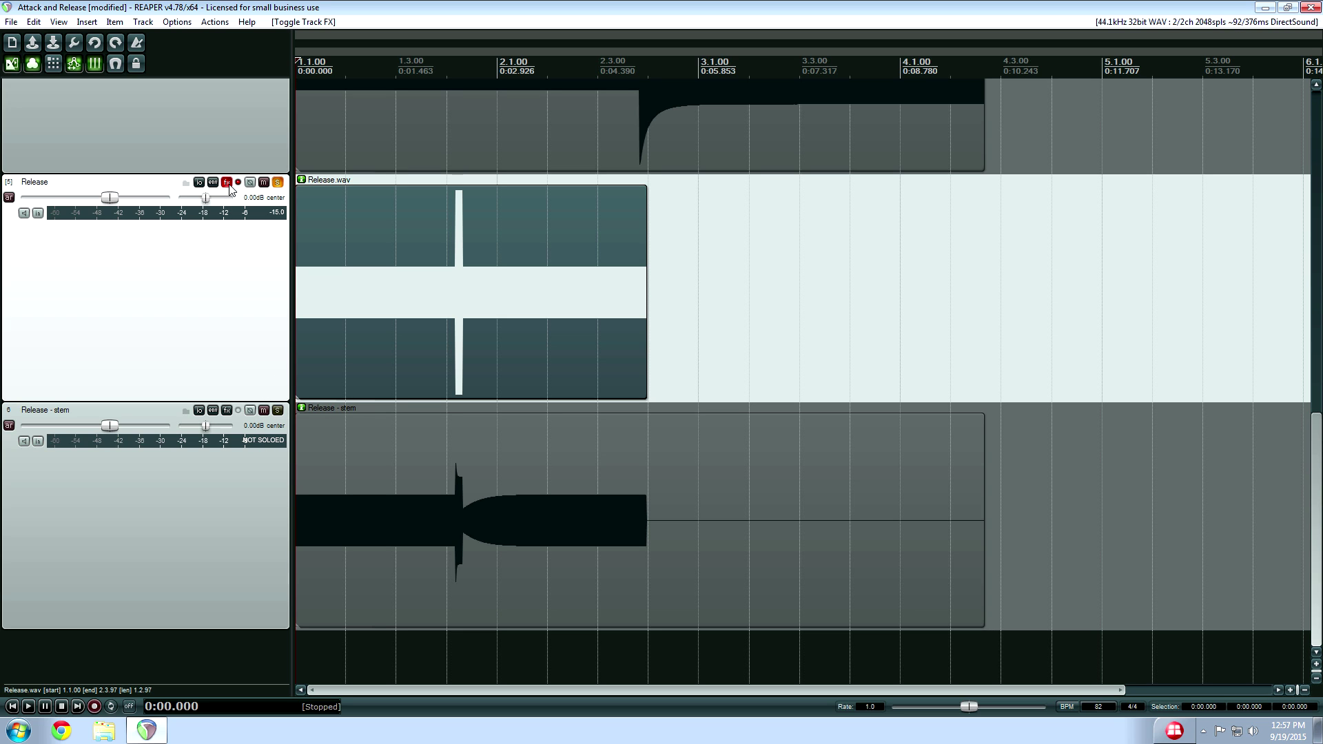
click(428, 469)
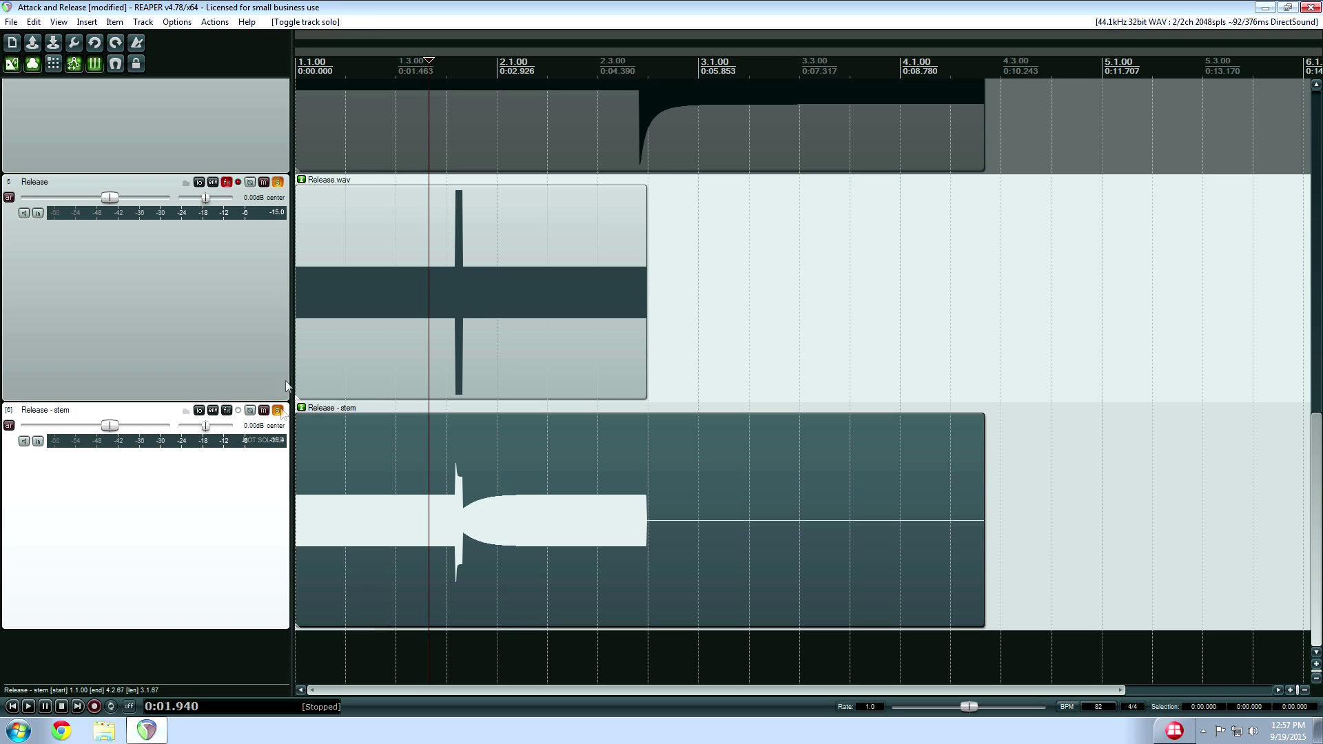
click(278, 182)
key(space)
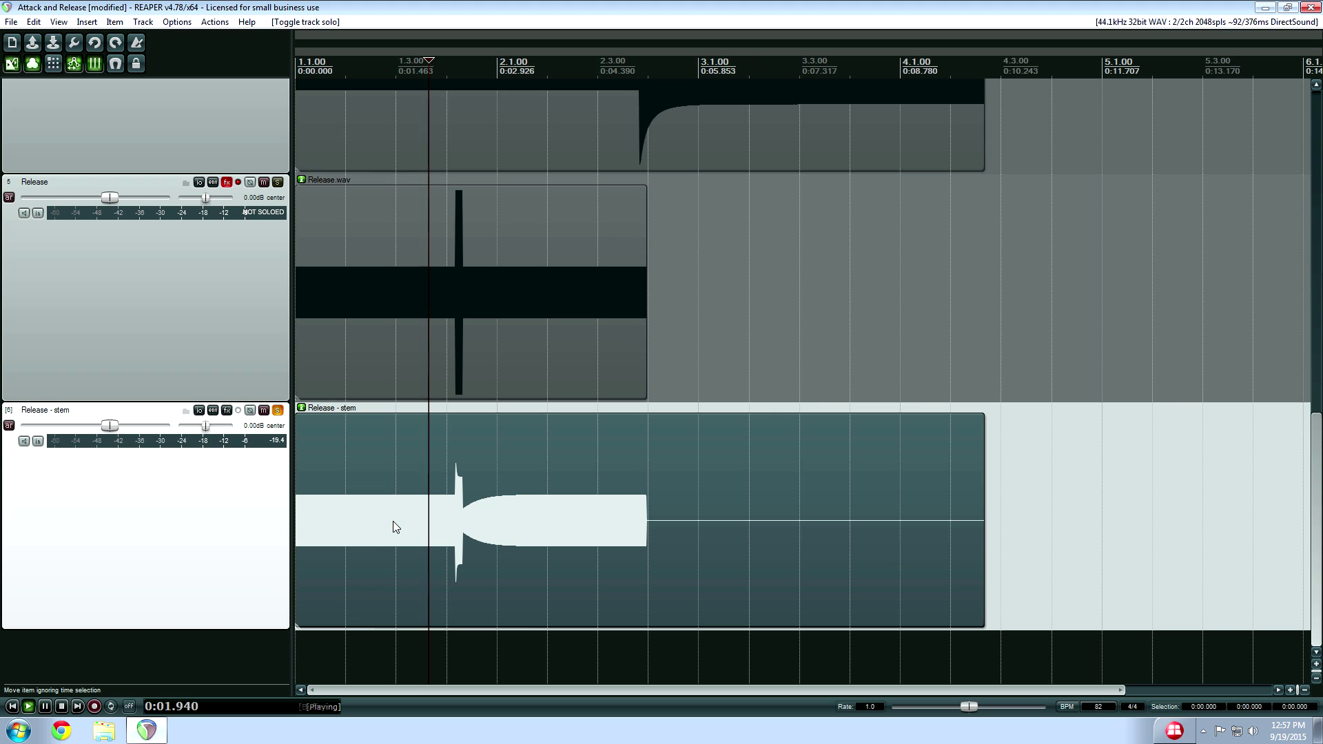
key(space)
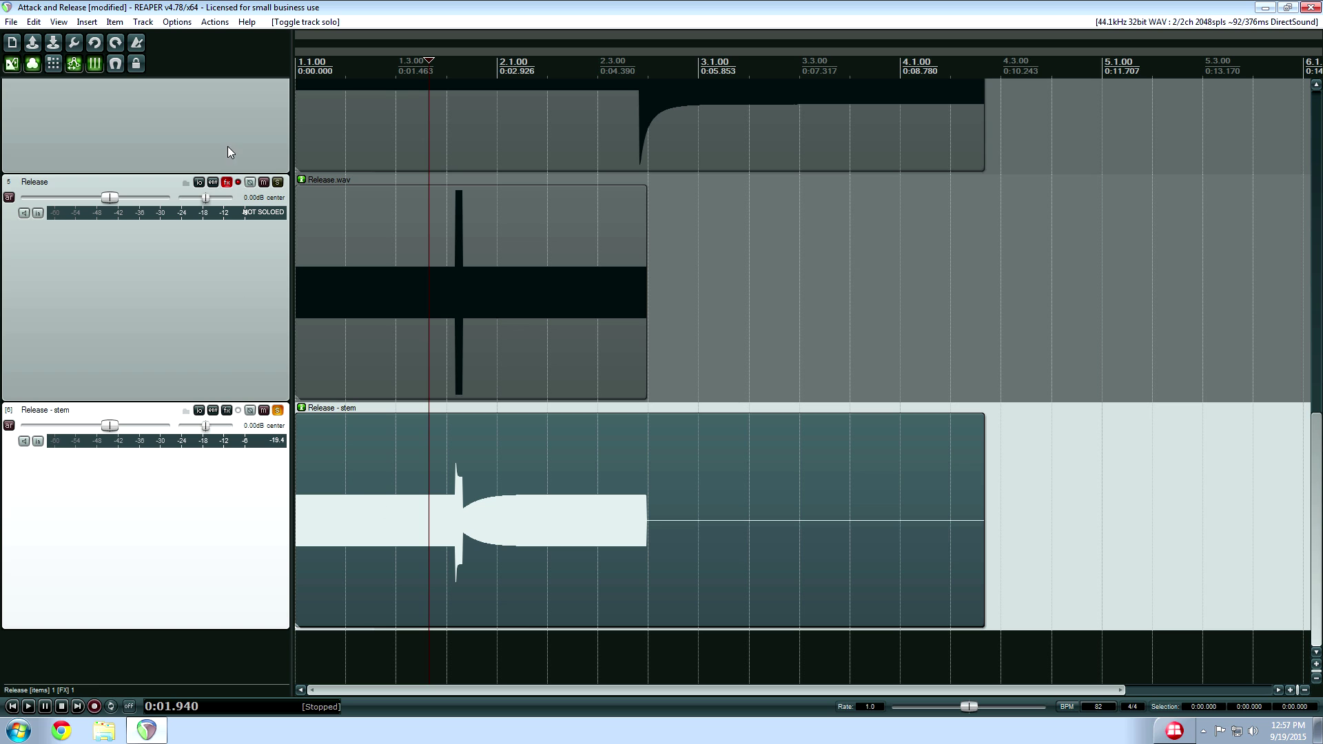
View the Release track's Pro-C 2 settings, close them and unsolo the Release - stem track.
click(230, 183)
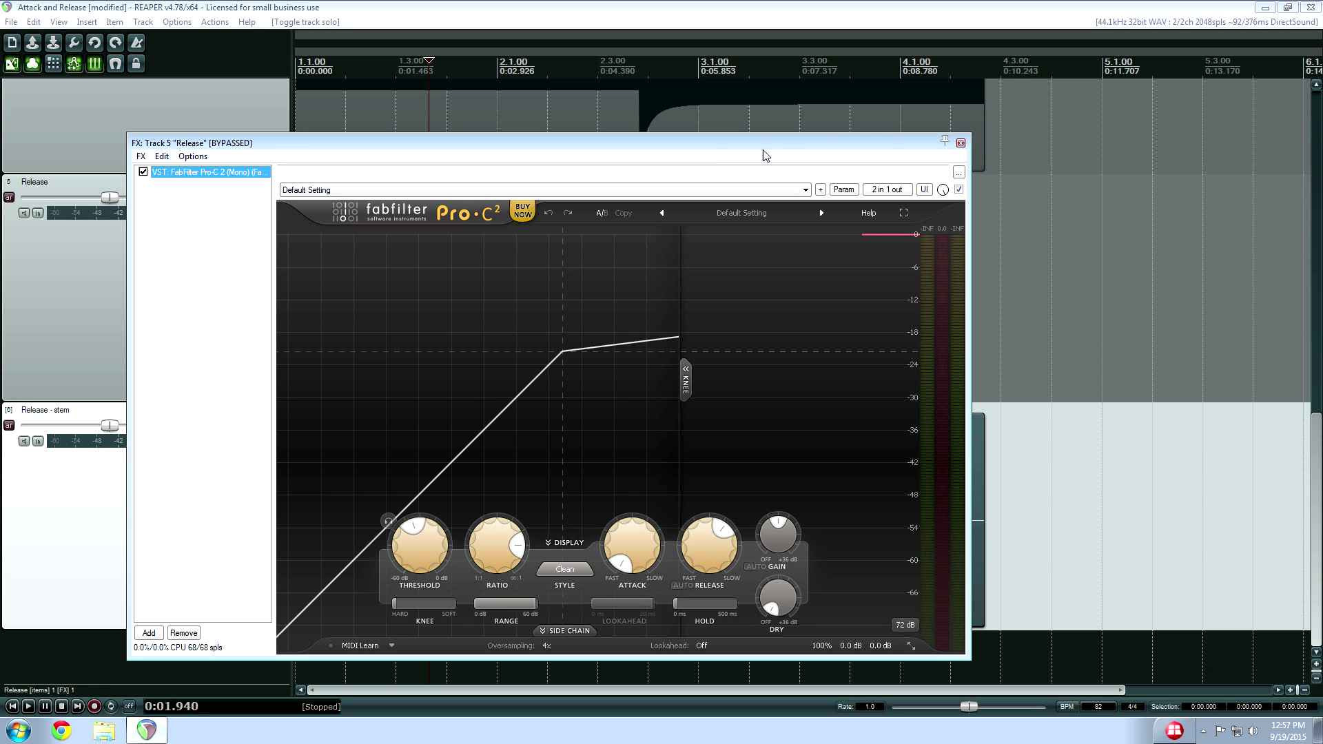
click(961, 140)
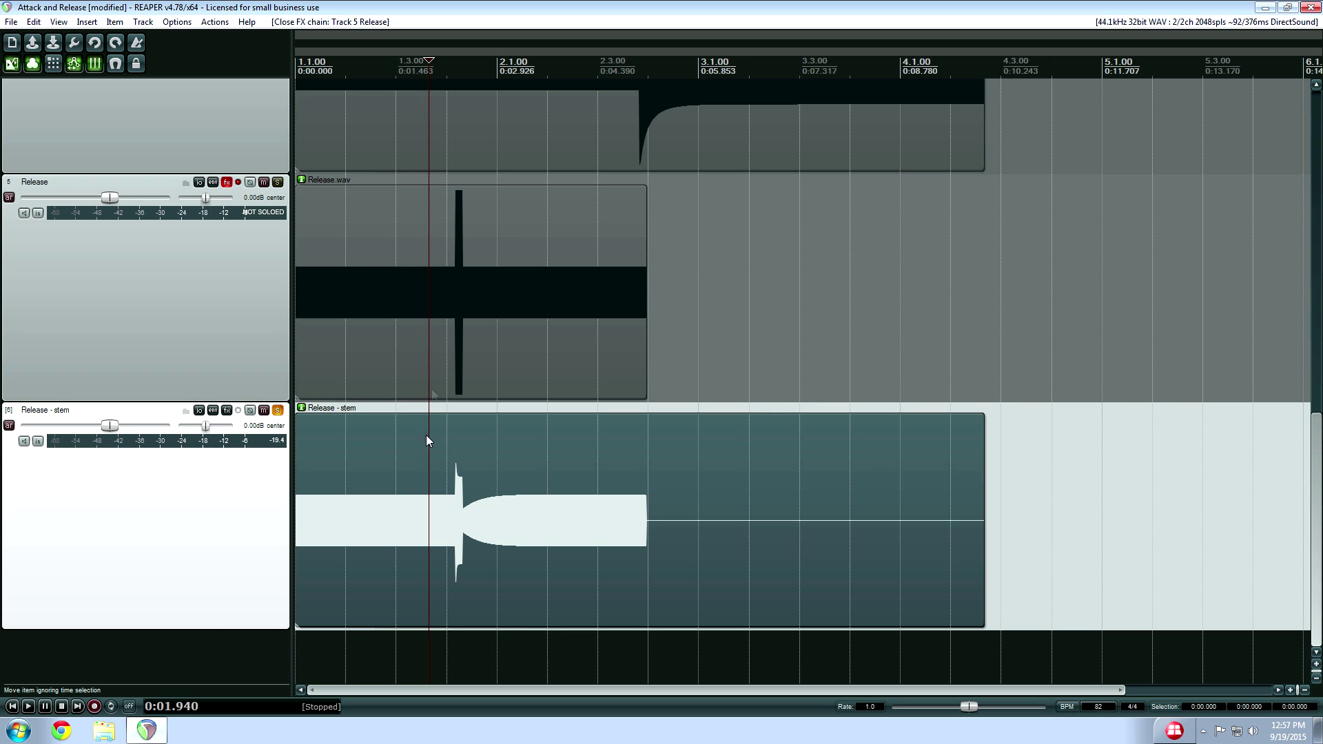
click(277, 182)
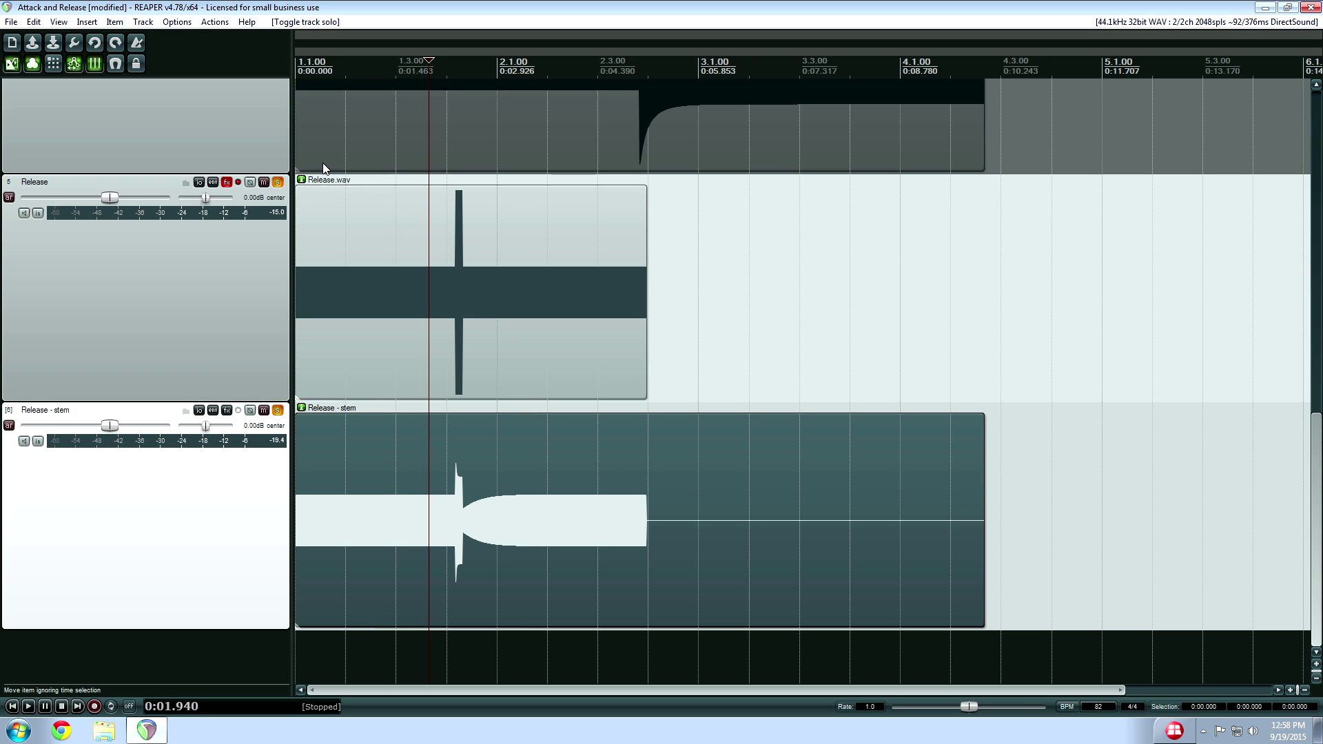
click(277, 182)
click(278, 410)
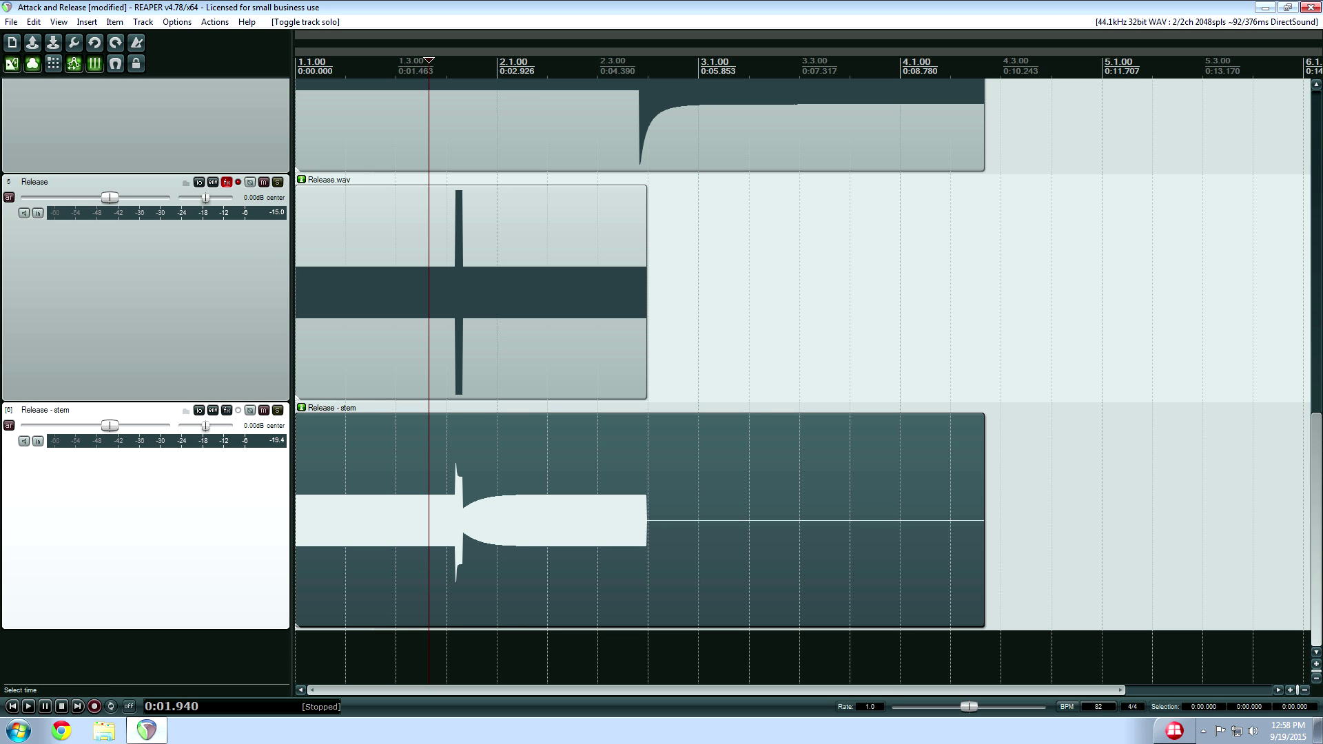
Solo the Attack track, play it from about 0:03.480 across the level jump, stop and unsolo it.
drag(1316, 538, 1273, 154)
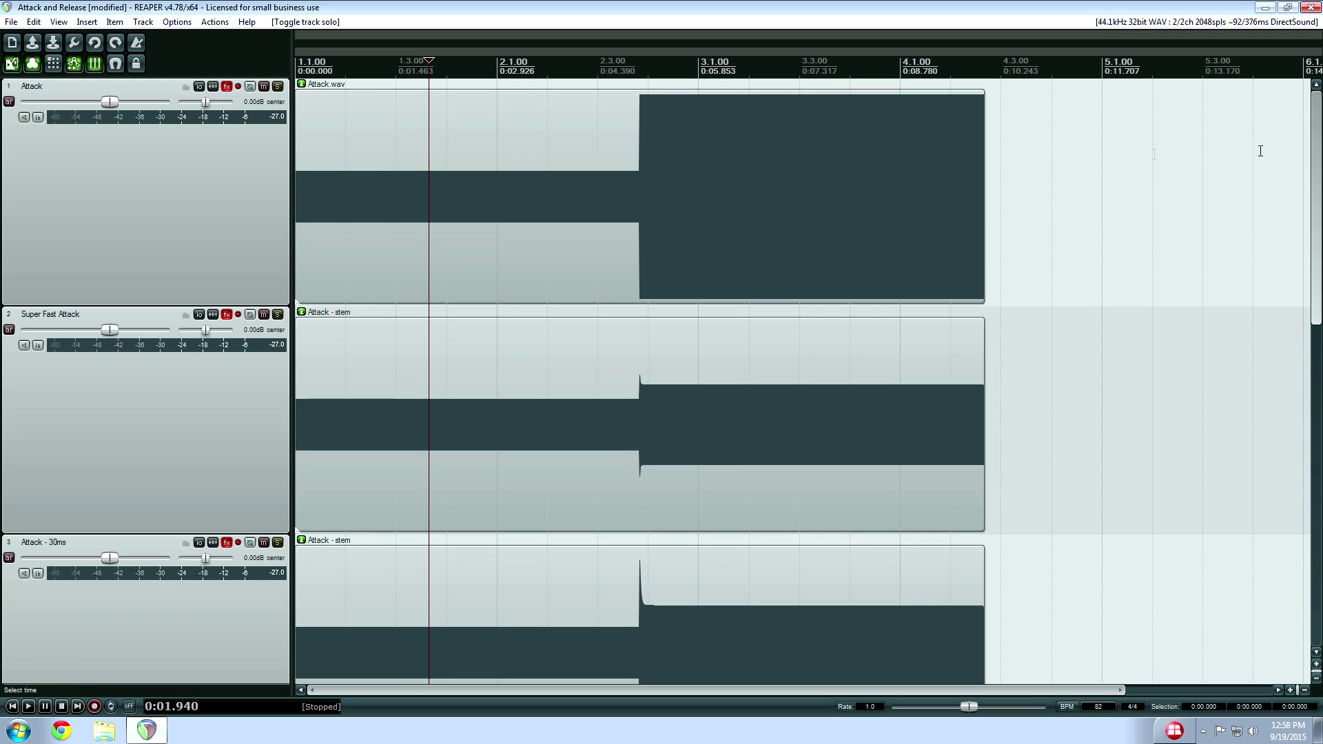
click(278, 86)
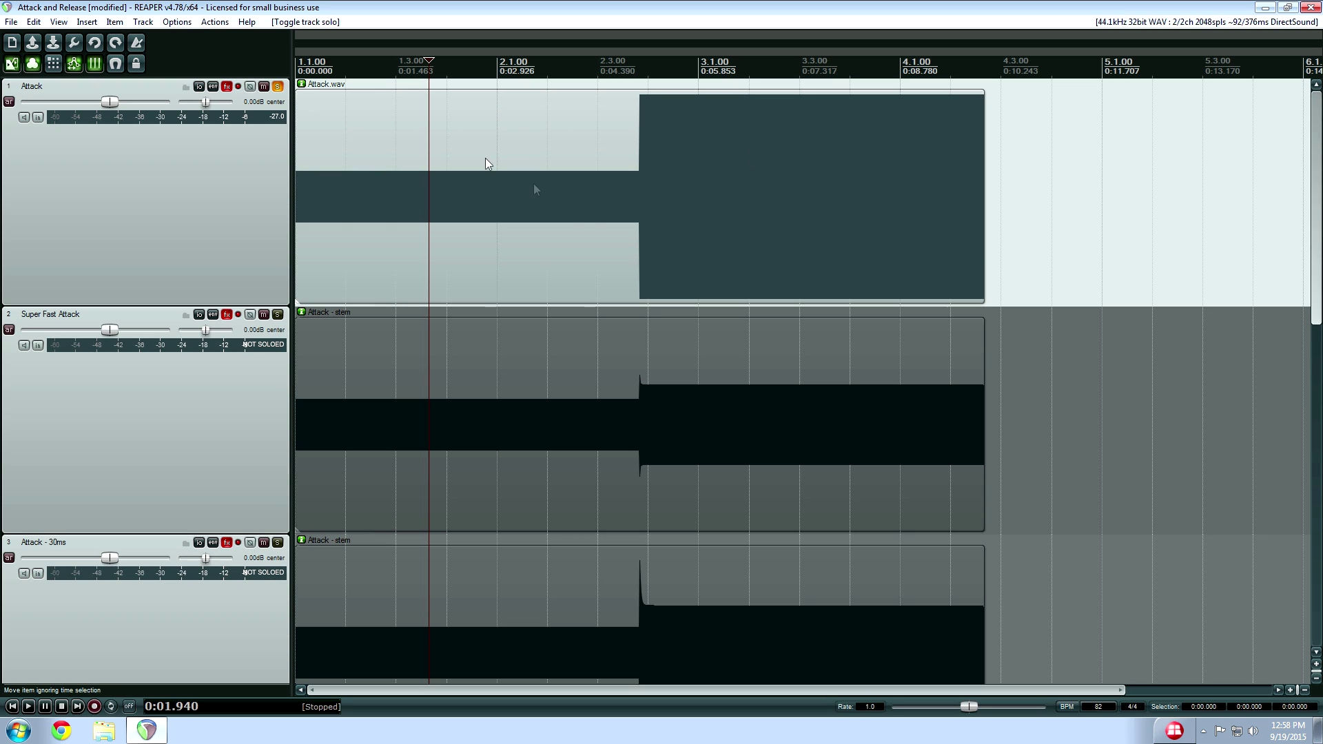
click(536, 207)
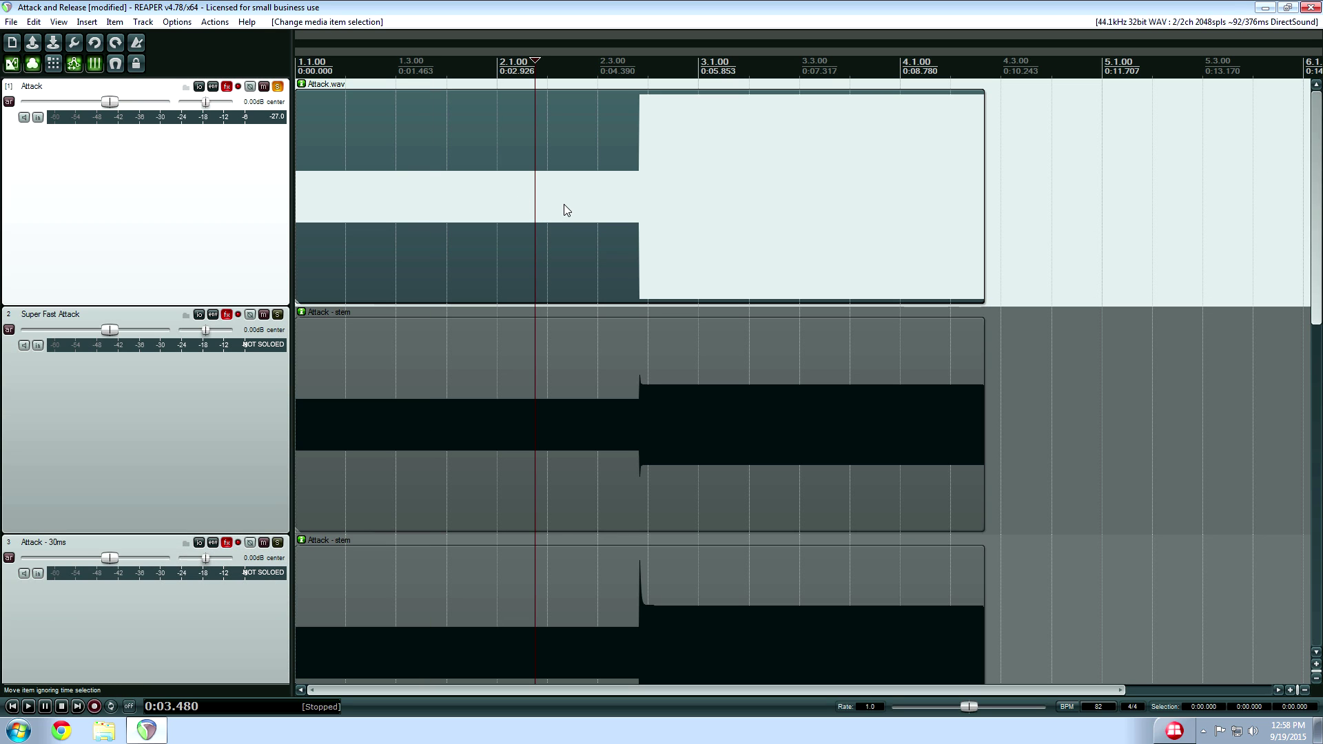
key(space)
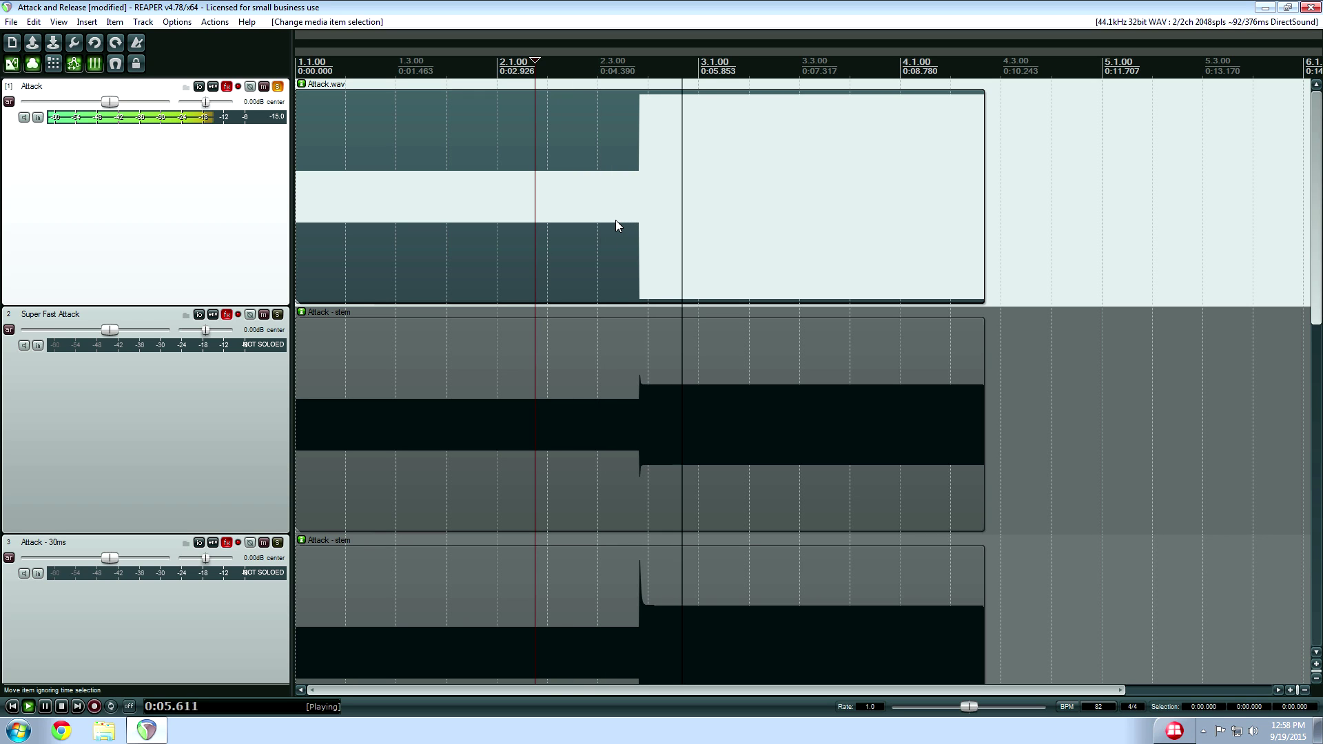
key(space)
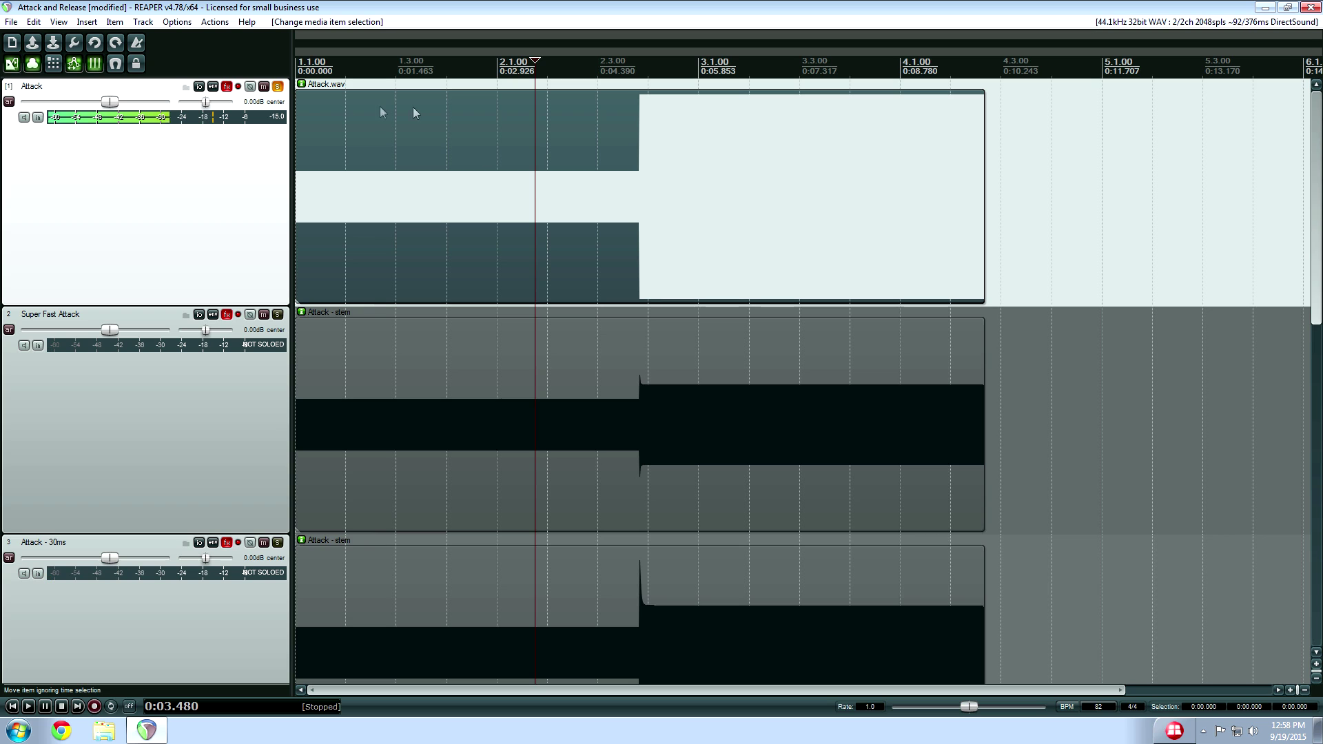
click(278, 86)
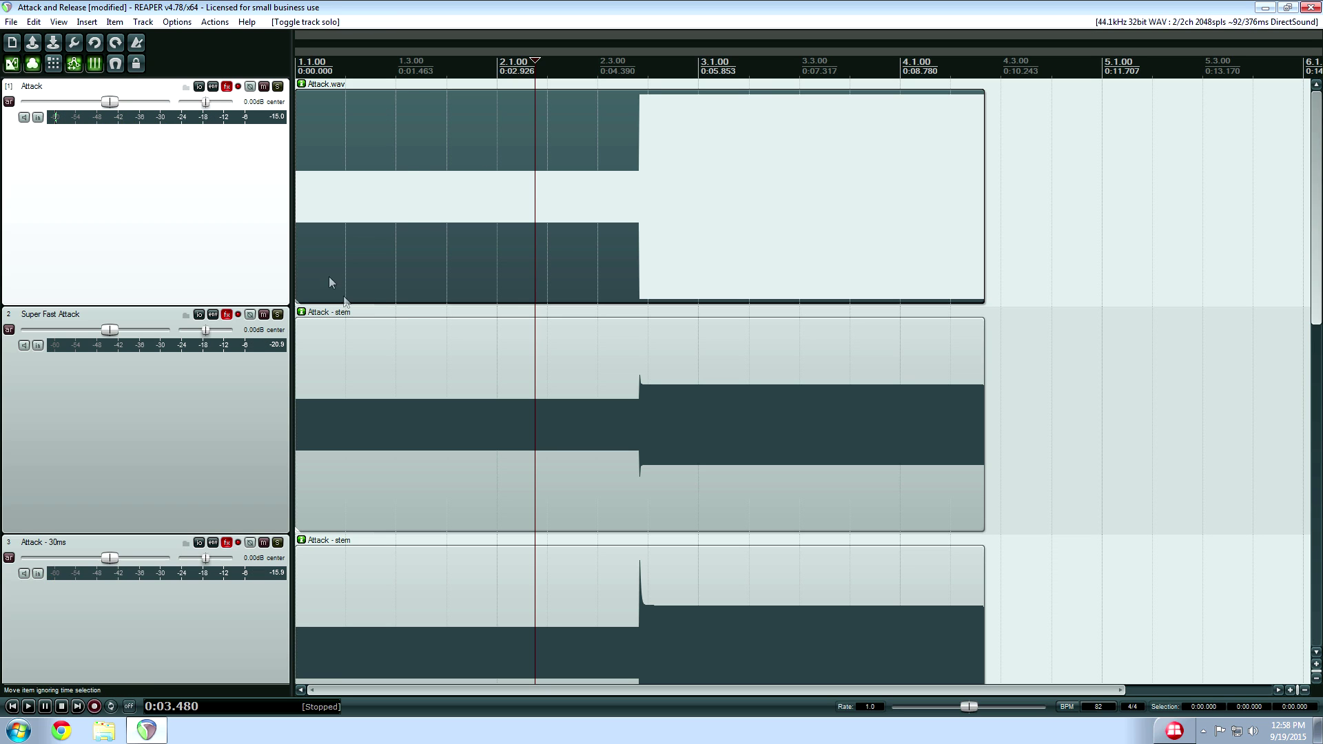
Select the Super Fast Attack item and place the edit cursor at about 0:04.989, just before its level jump.
click(661, 432)
scroll(662, 433, up, 5)
click(627, 409)
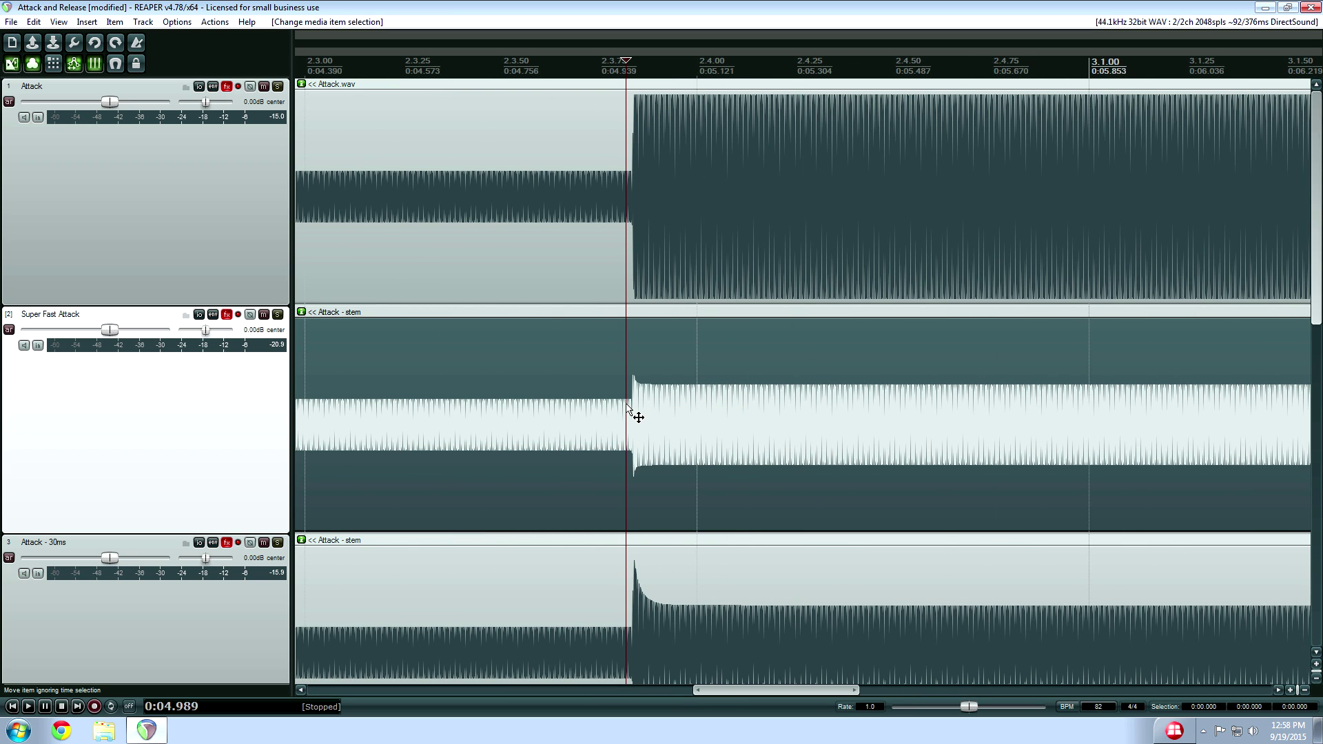
Check the attack time in the Super Fast Attack track's Pro-C 2 settings and close them.
click(227, 315)
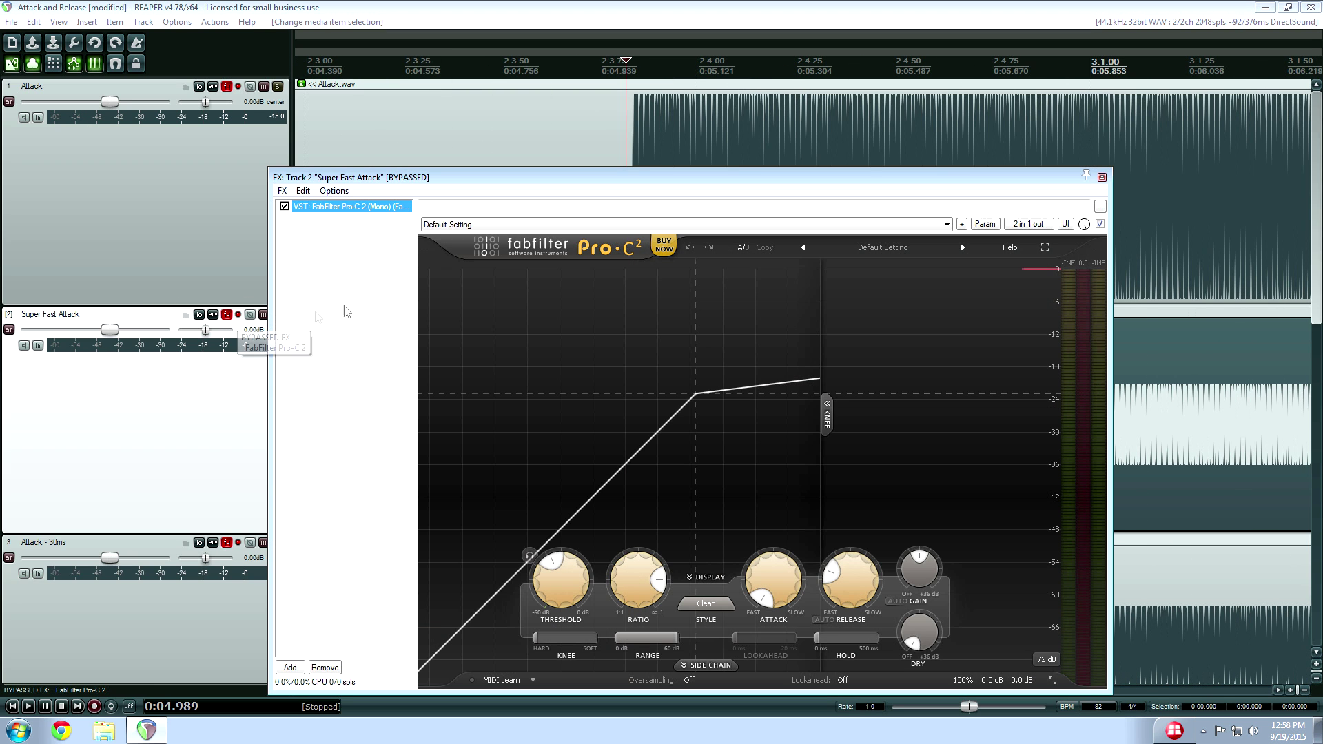
mouse_move(770, 610)
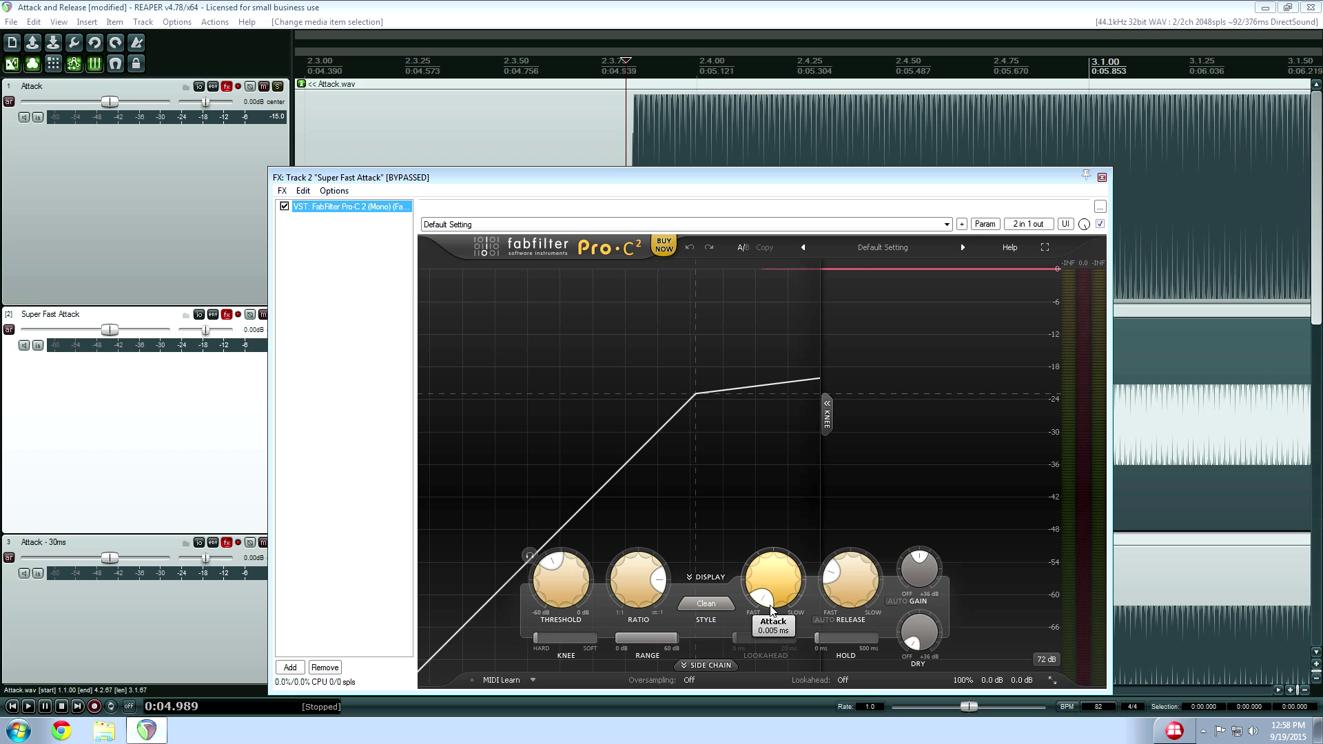
click(771, 609)
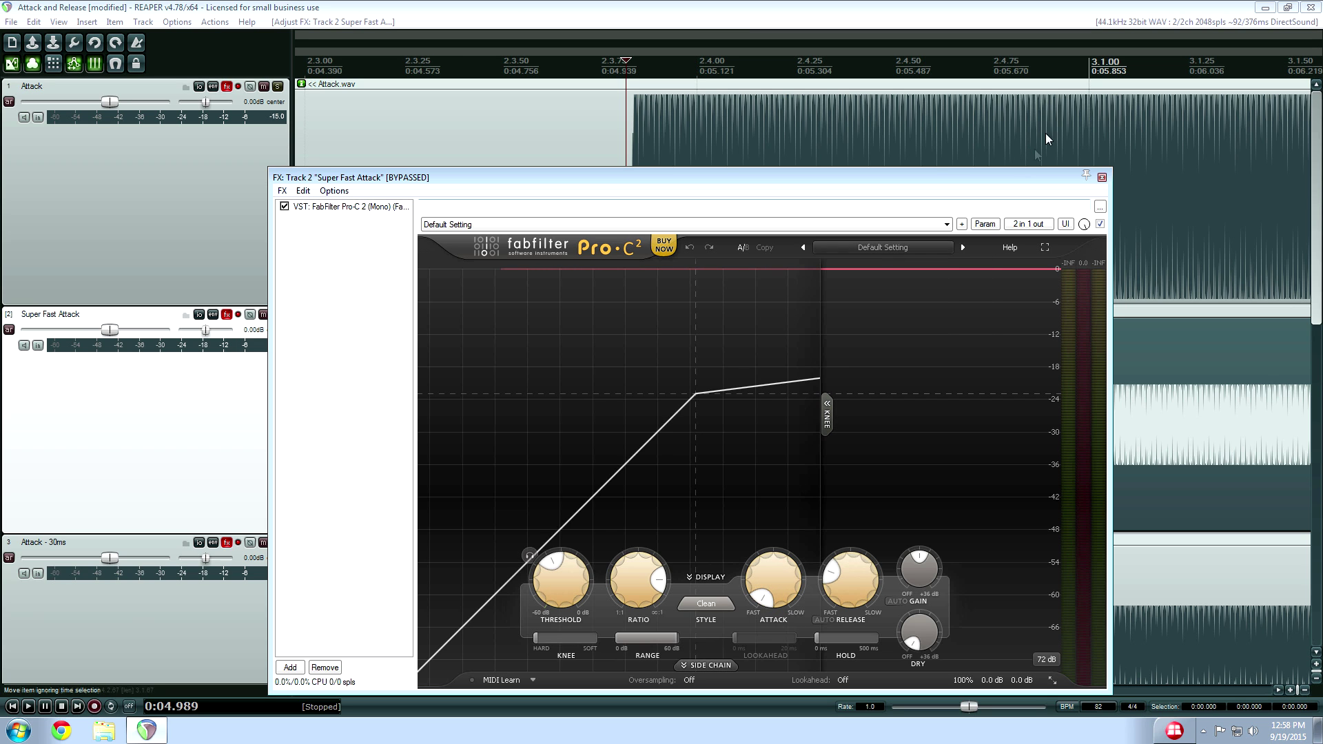
click(1102, 177)
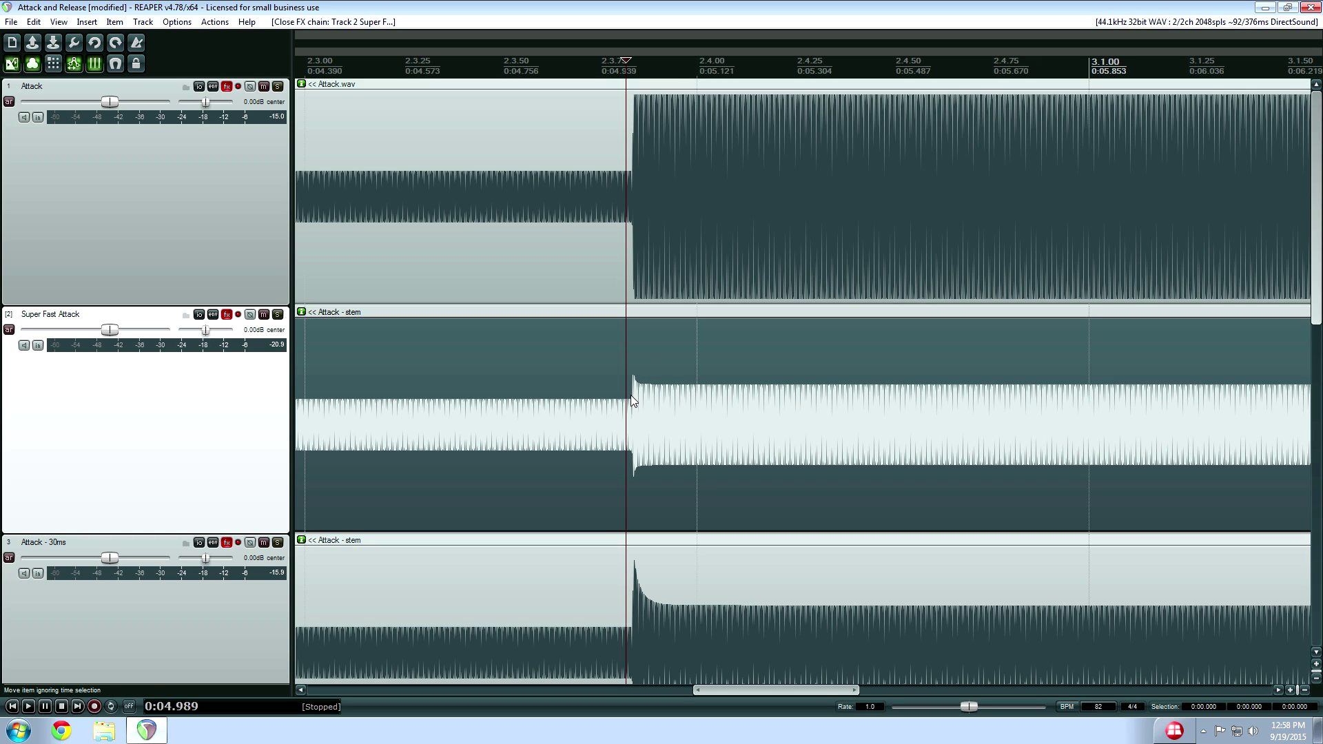
click(227, 314)
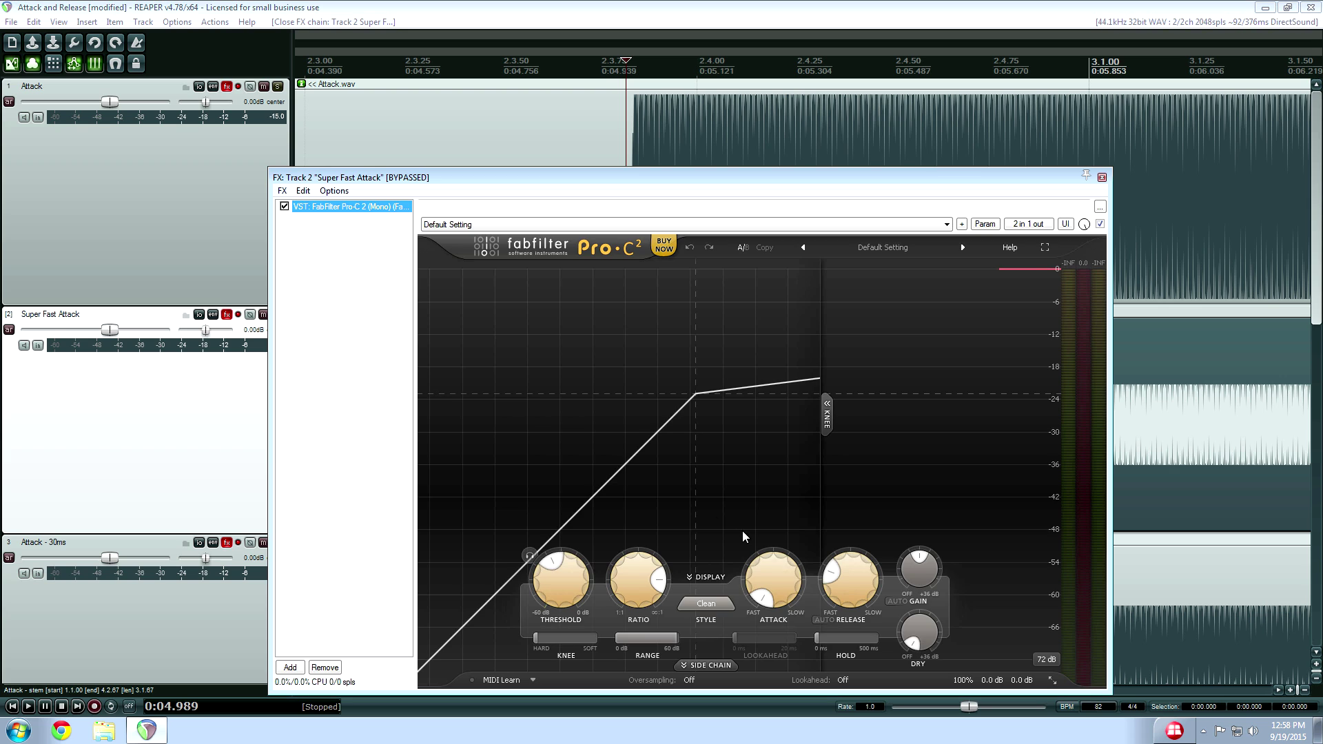
click(772, 610)
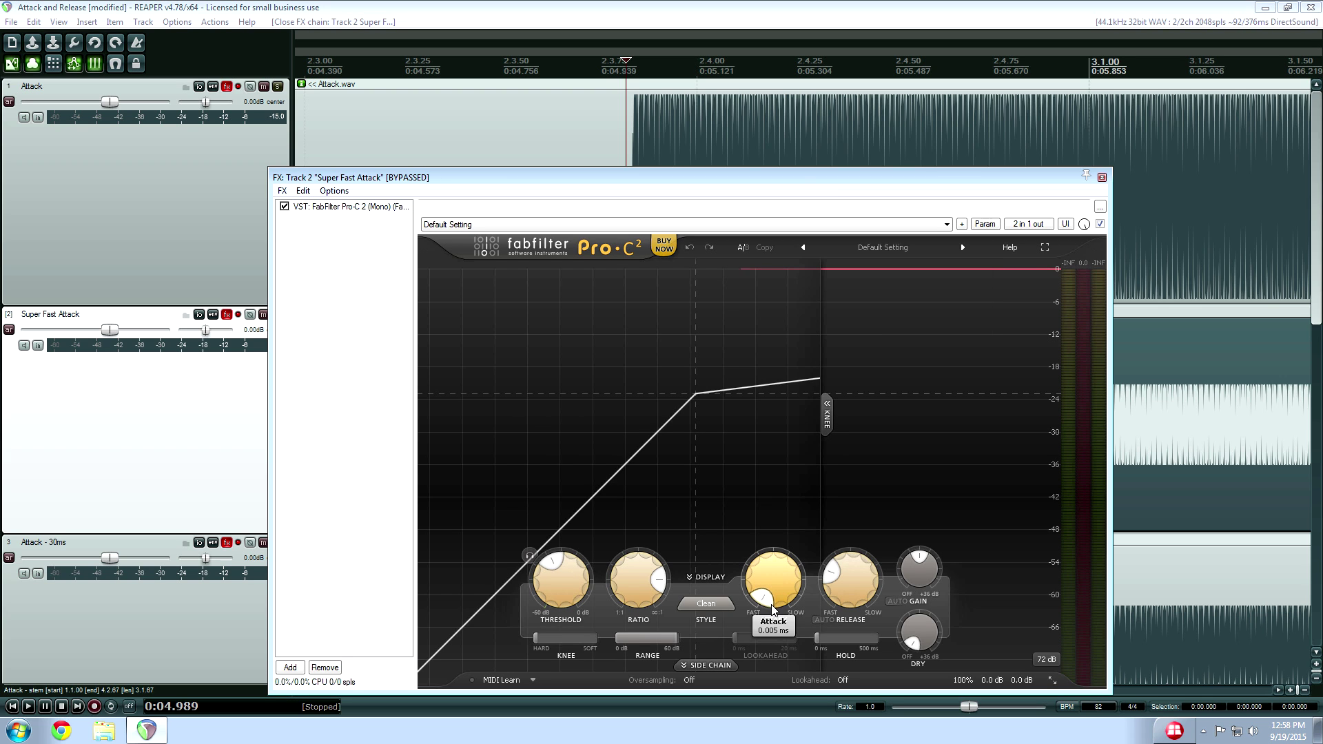
click(1103, 177)
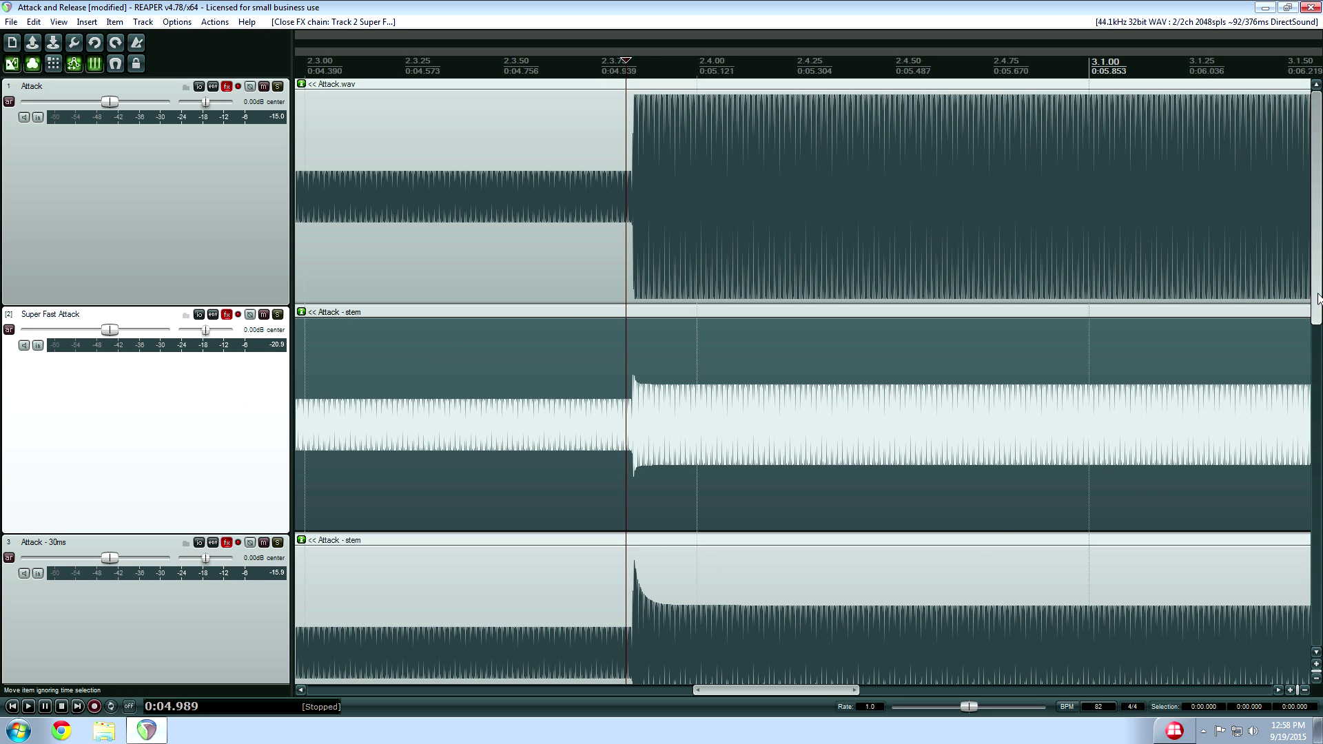
Check the Pro-C 2 attack settings on the Attack - 30ms and Attack 250ms tracks and compare the attack waveforms.
scroll(1318, 298, down, 3)
click(227, 371)
mouse_move(701, 572)
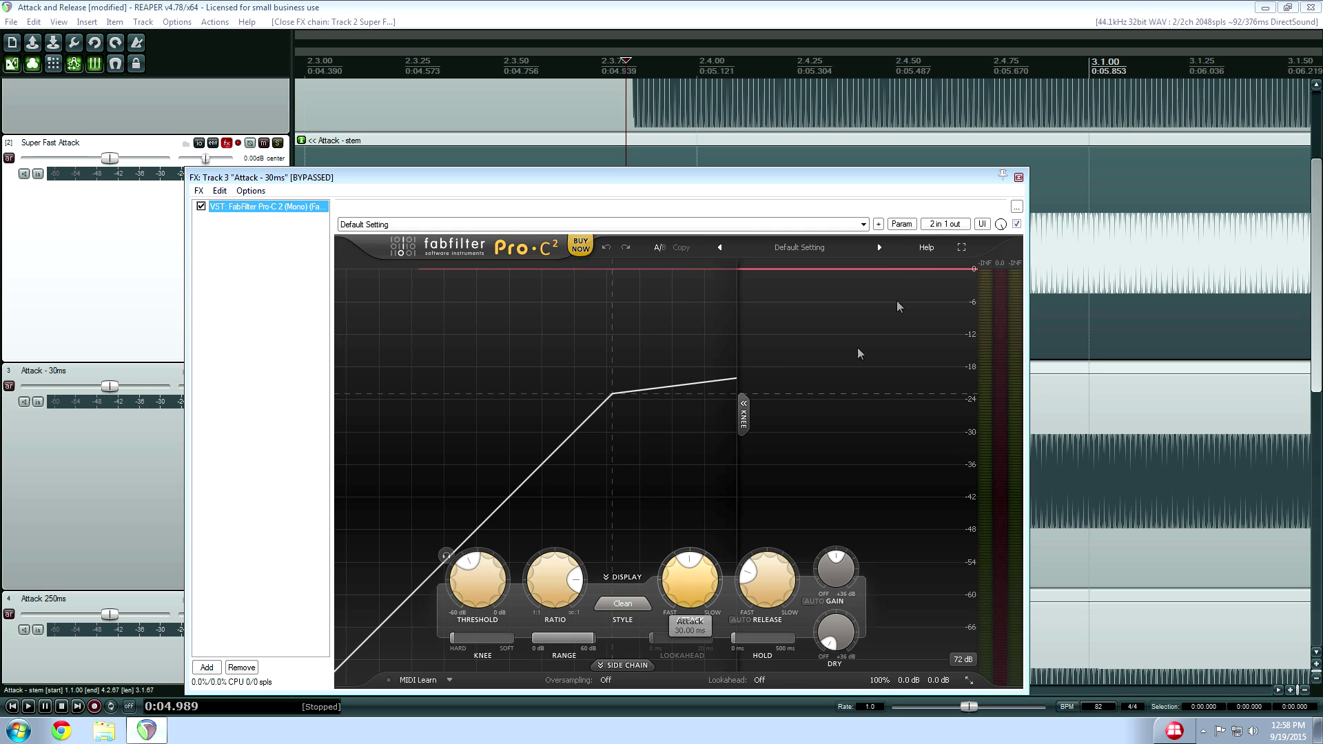
click(1019, 177)
scroll(995, 416, down, 5)
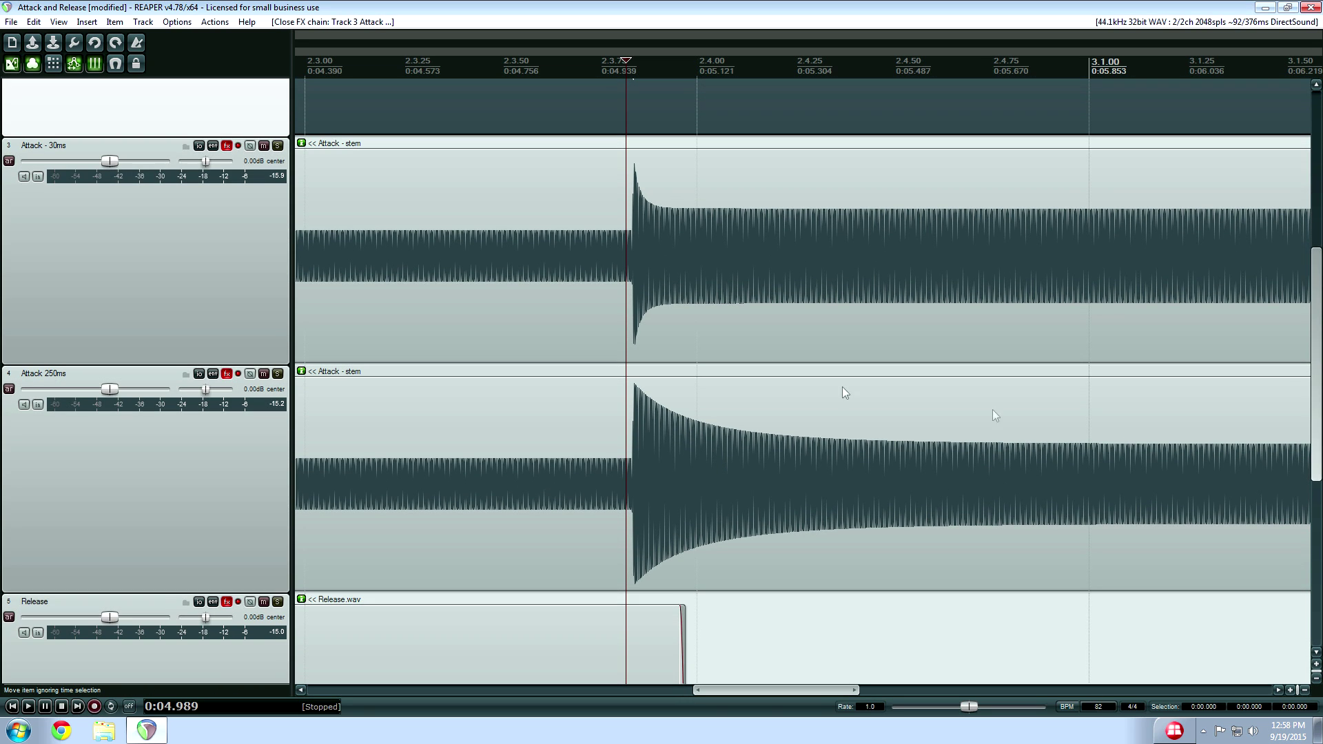
click(227, 374)
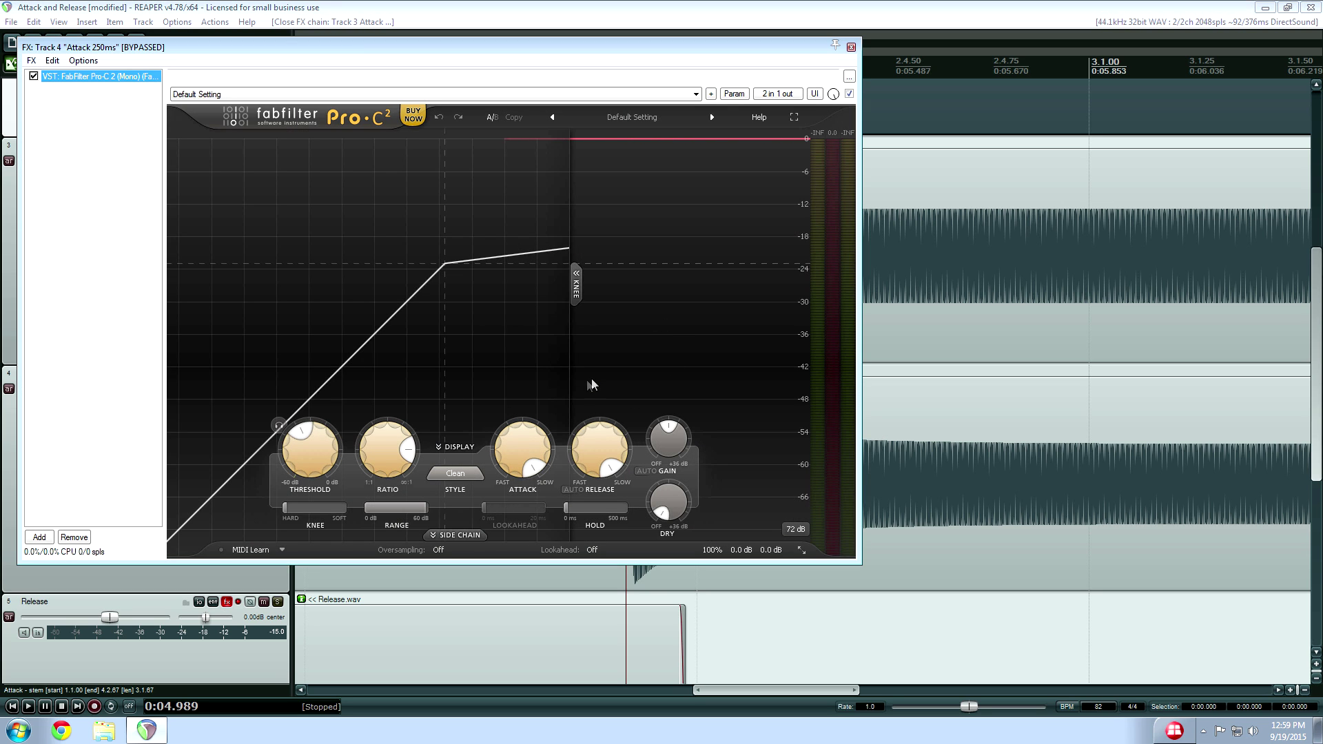
click(852, 47)
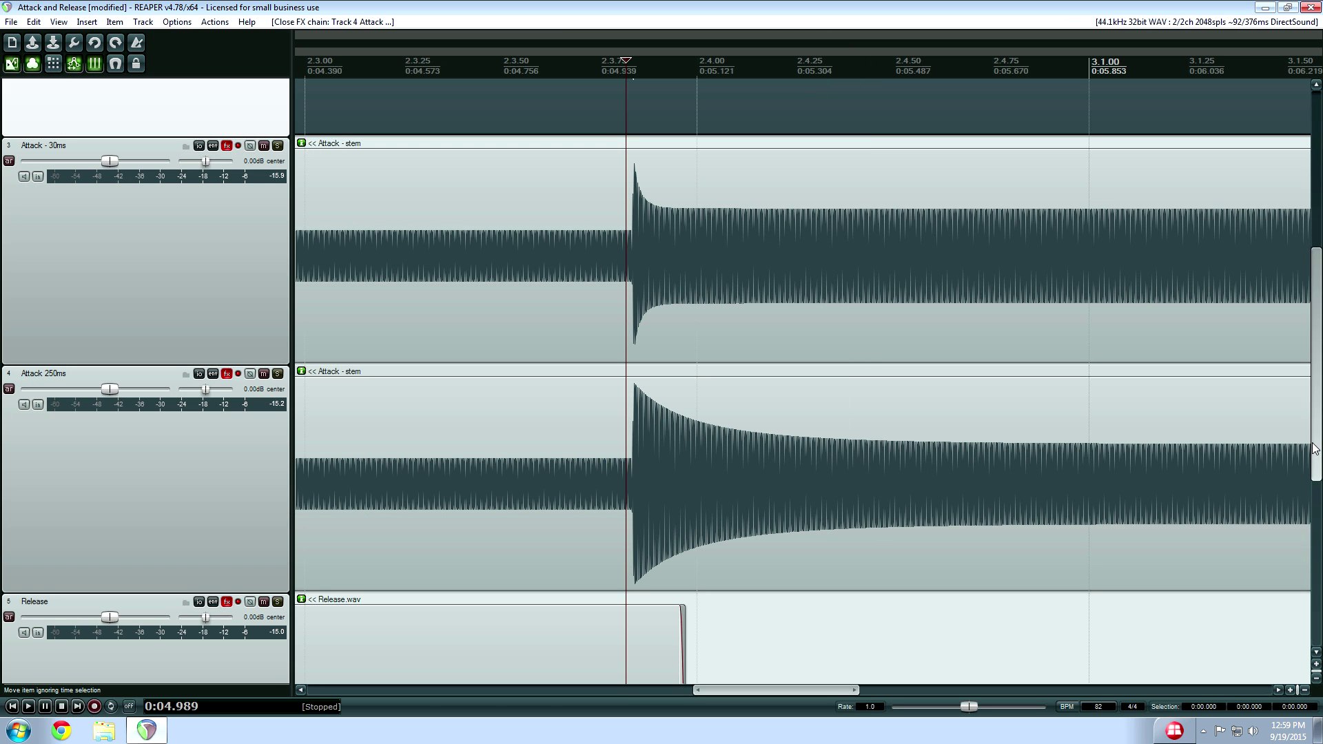
drag(1317, 449, 1320, 264)
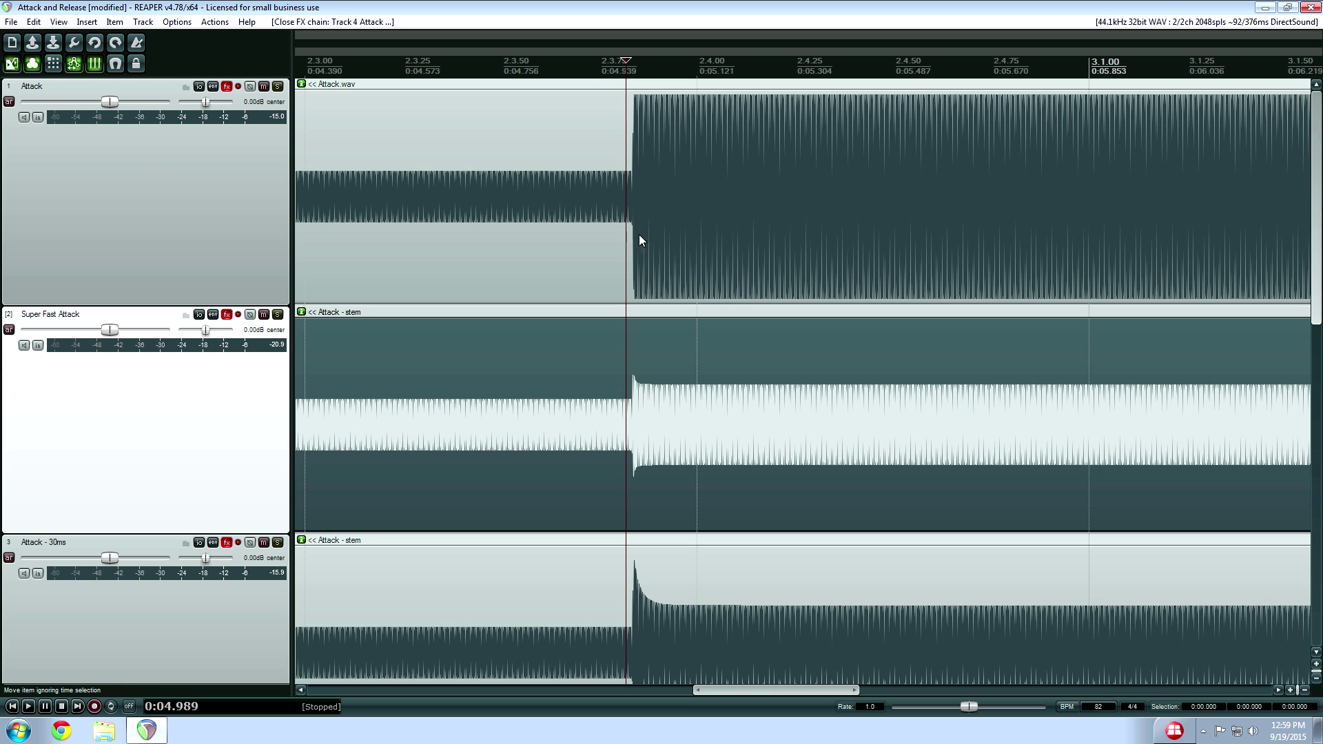
drag(1314, 238, 1319, 435)
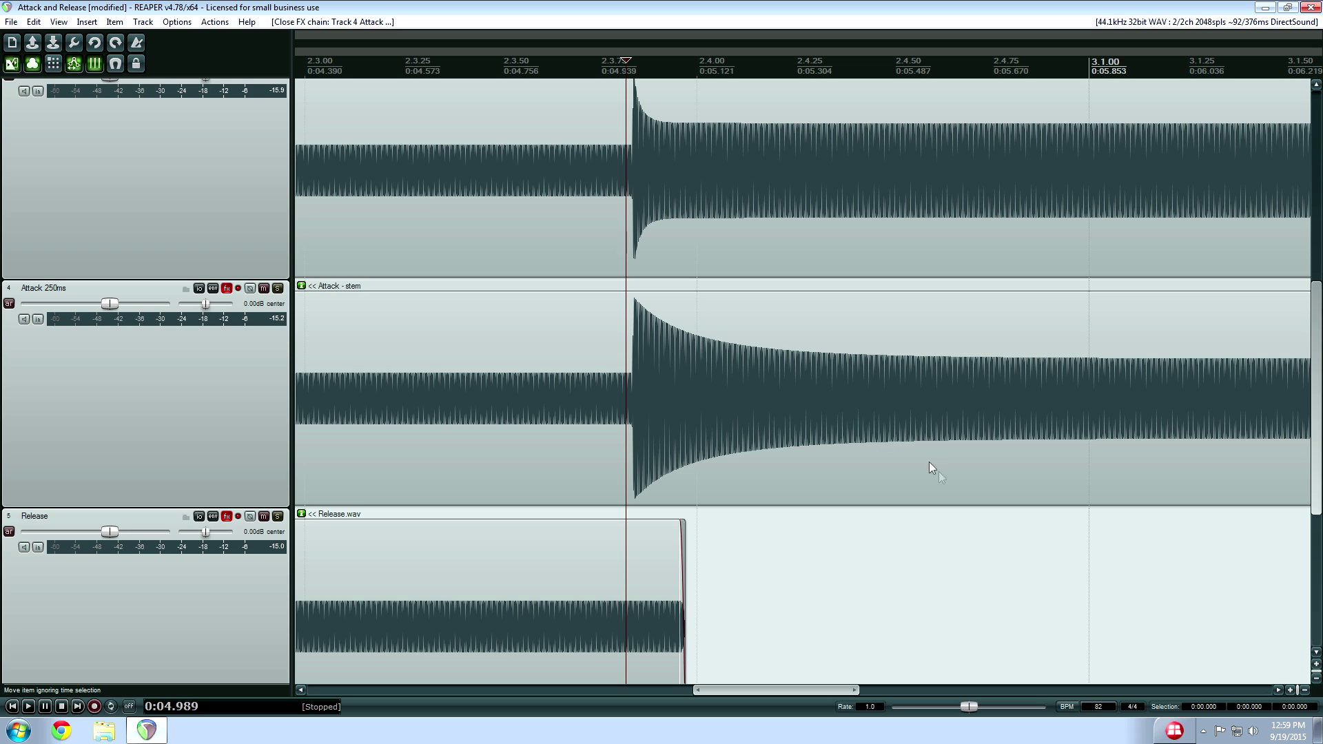
Select the Release track and return the edit cursor to the project start.
click(890, 557)
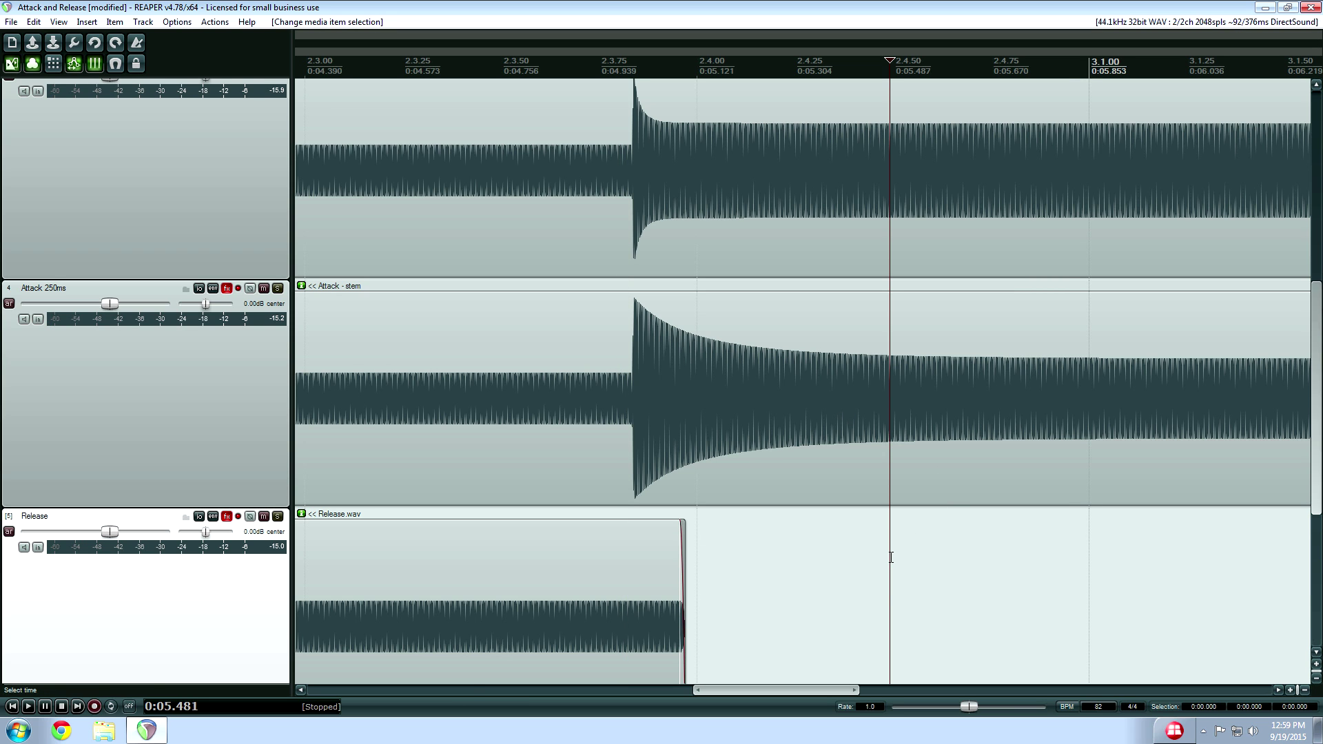
key(Home)
scroll(606, 491, down, 8)
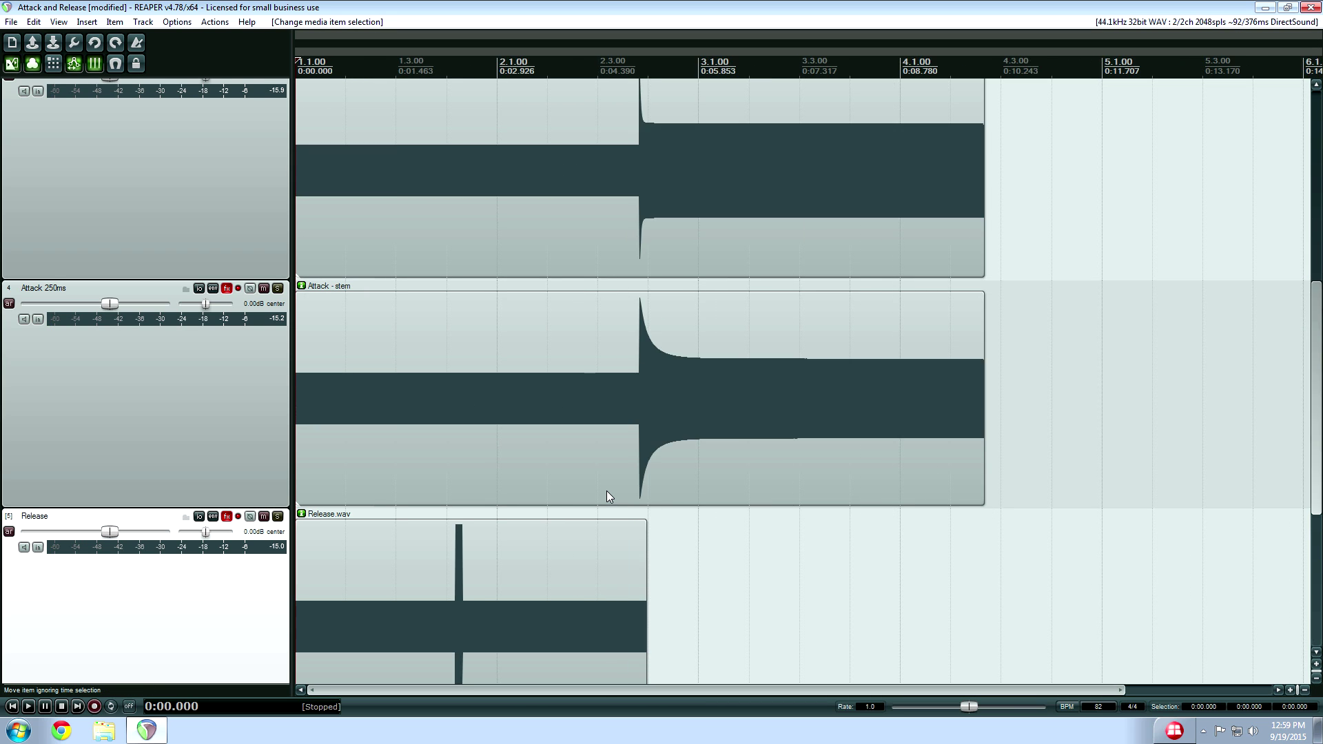
click(840, 512)
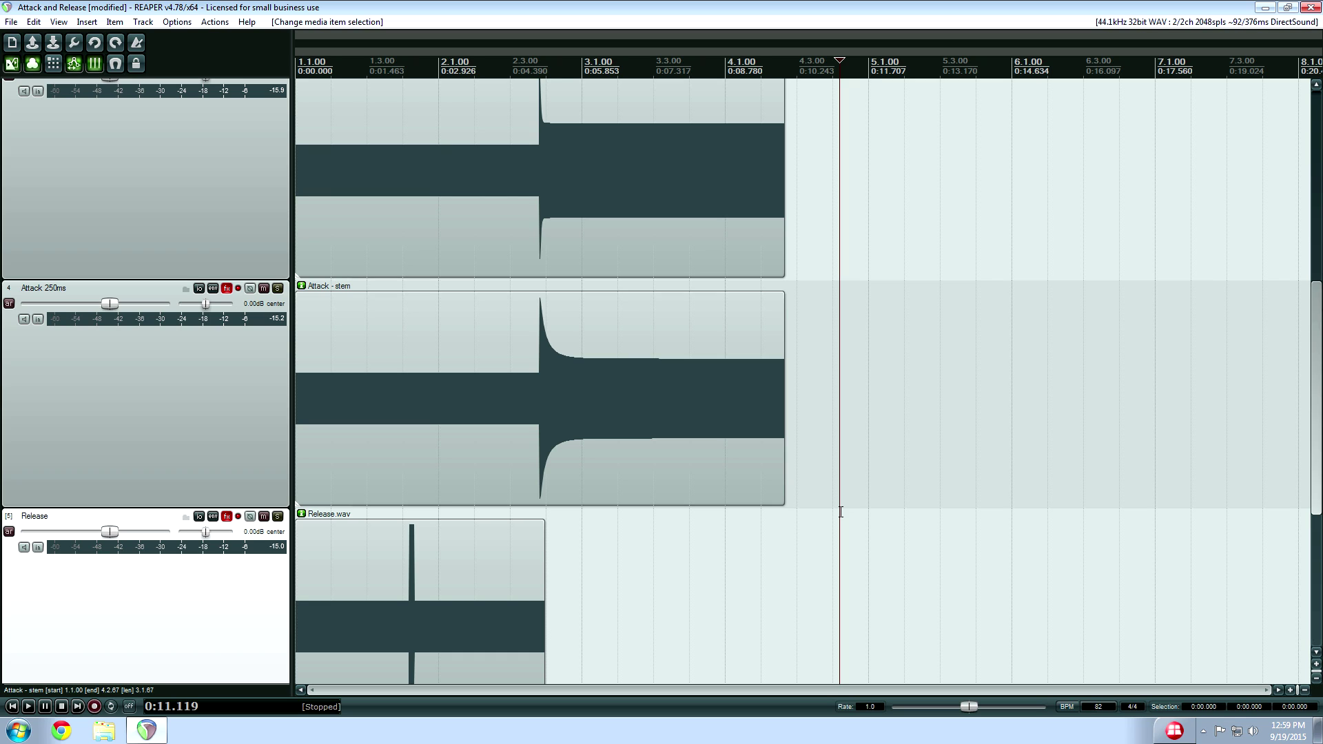
key(Home)
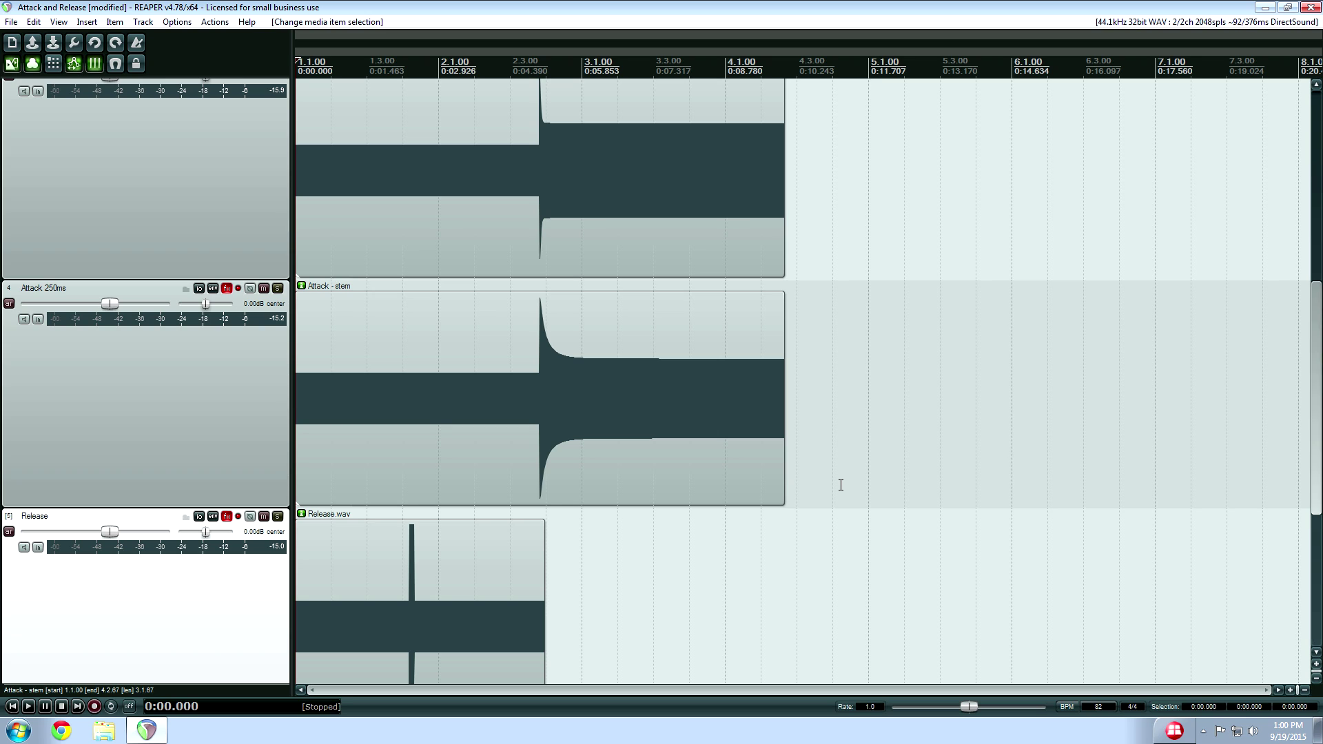
Open the Attack 250ms track's Pro-C 2 settings and try softer knee curves, returning the knee to hard.
click(227, 288)
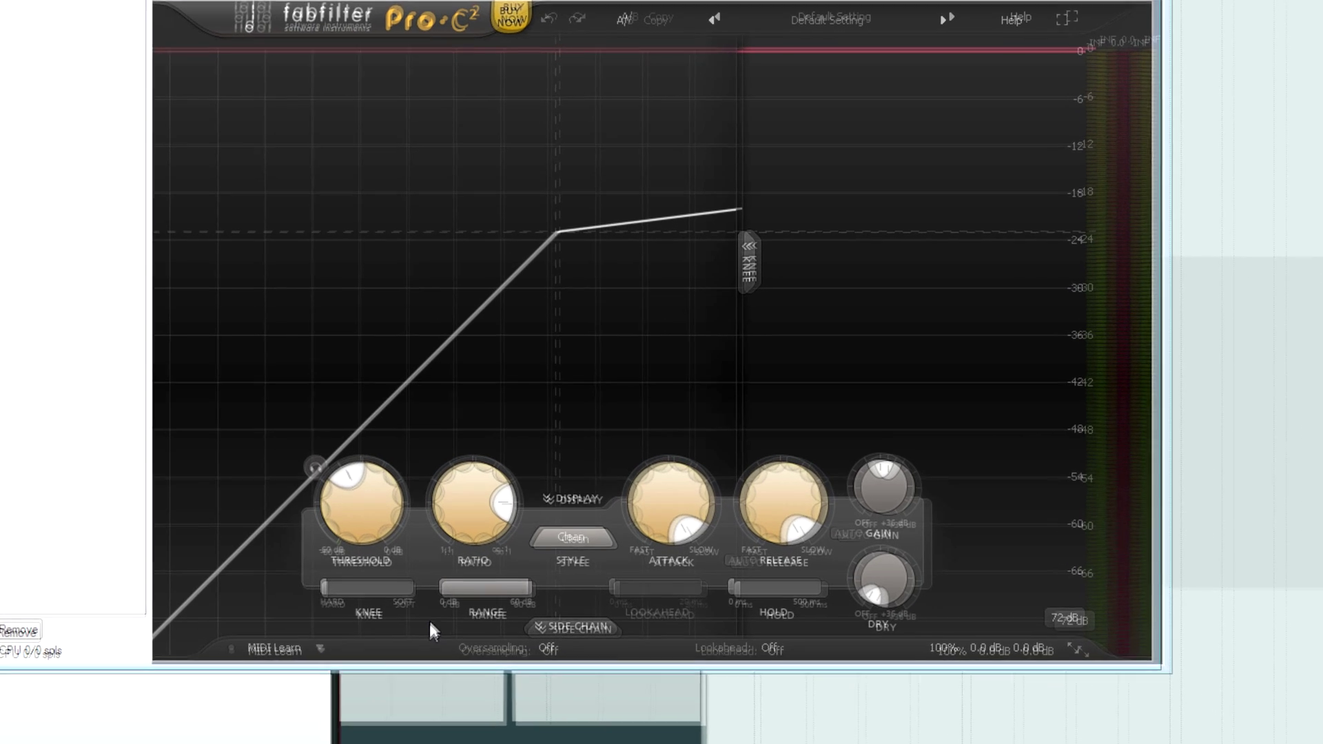
click(332, 601)
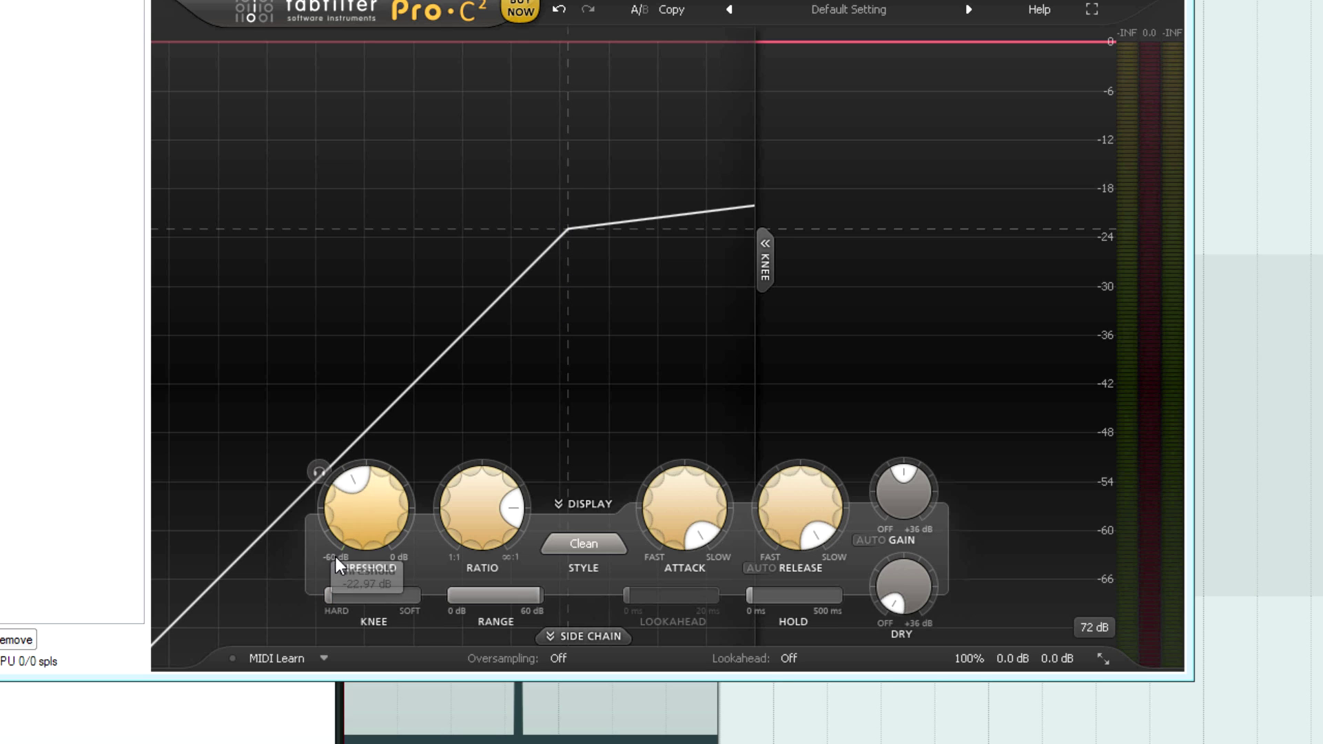
drag(337, 598, 474, 643)
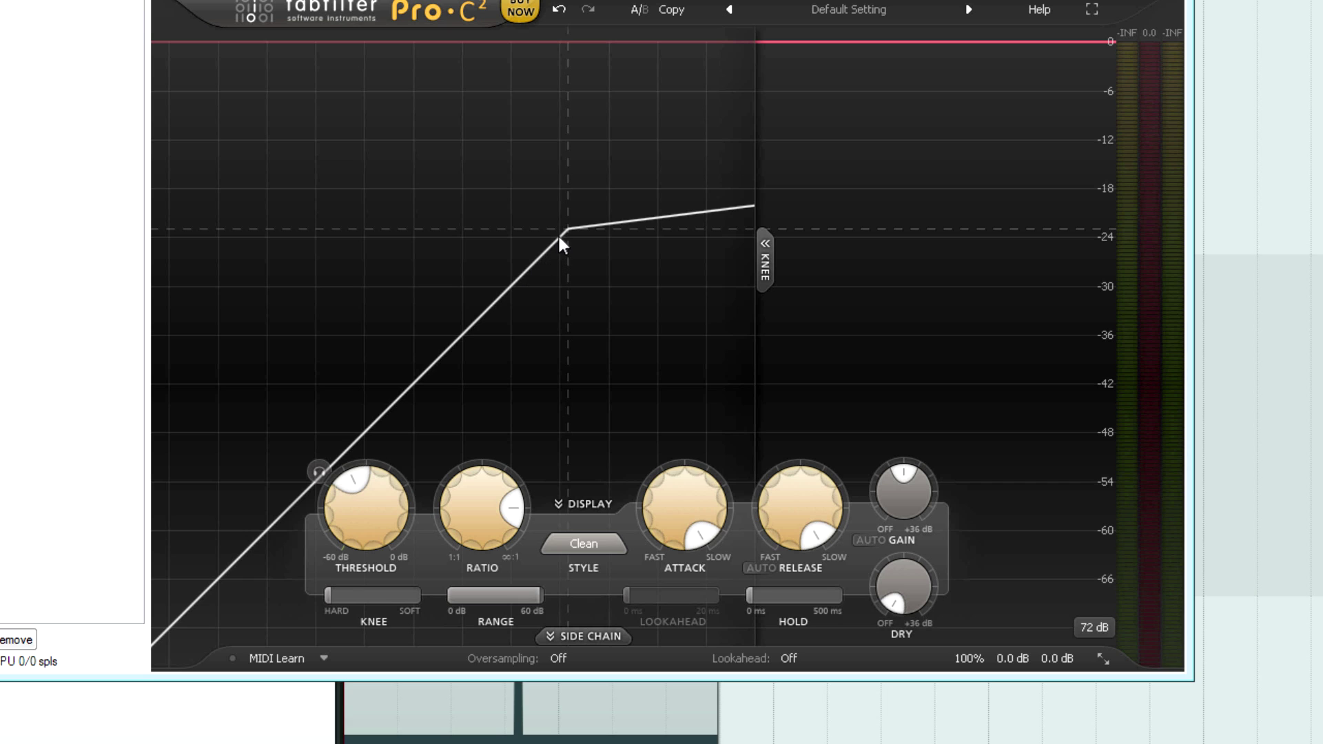
drag(362, 592, 276, 628)
drag(372, 596, 342, 658)
Raise the compressor's wet gain above 0 dB with auto gain switched off.
mouse_move(892, 510)
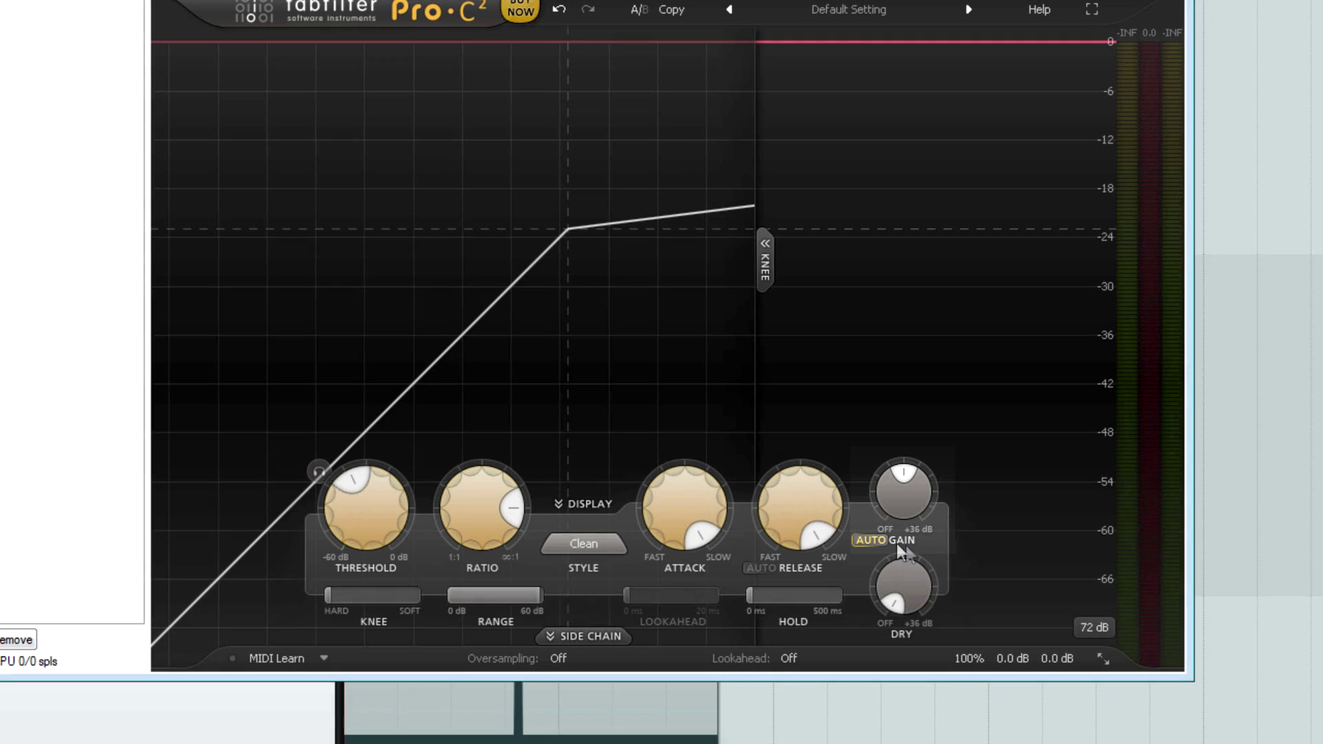
click(889, 540)
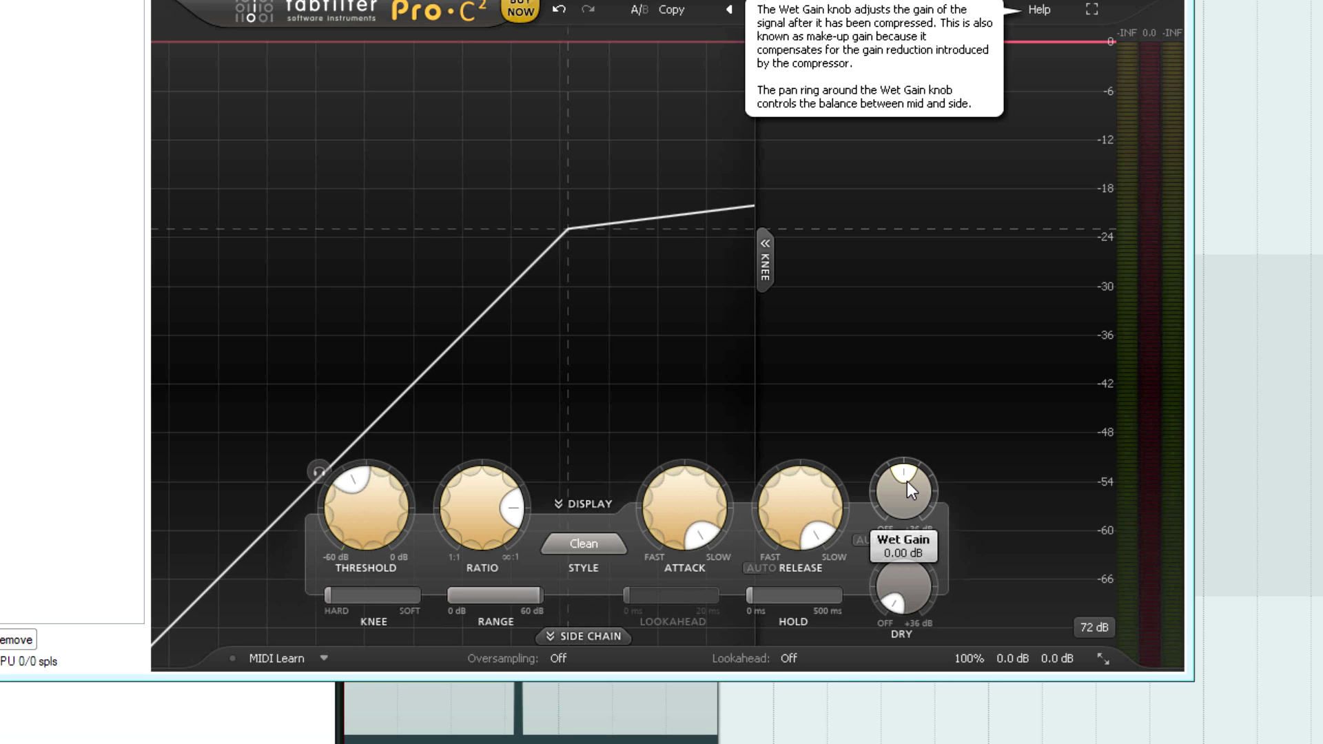
drag(908, 482, 929, 482)
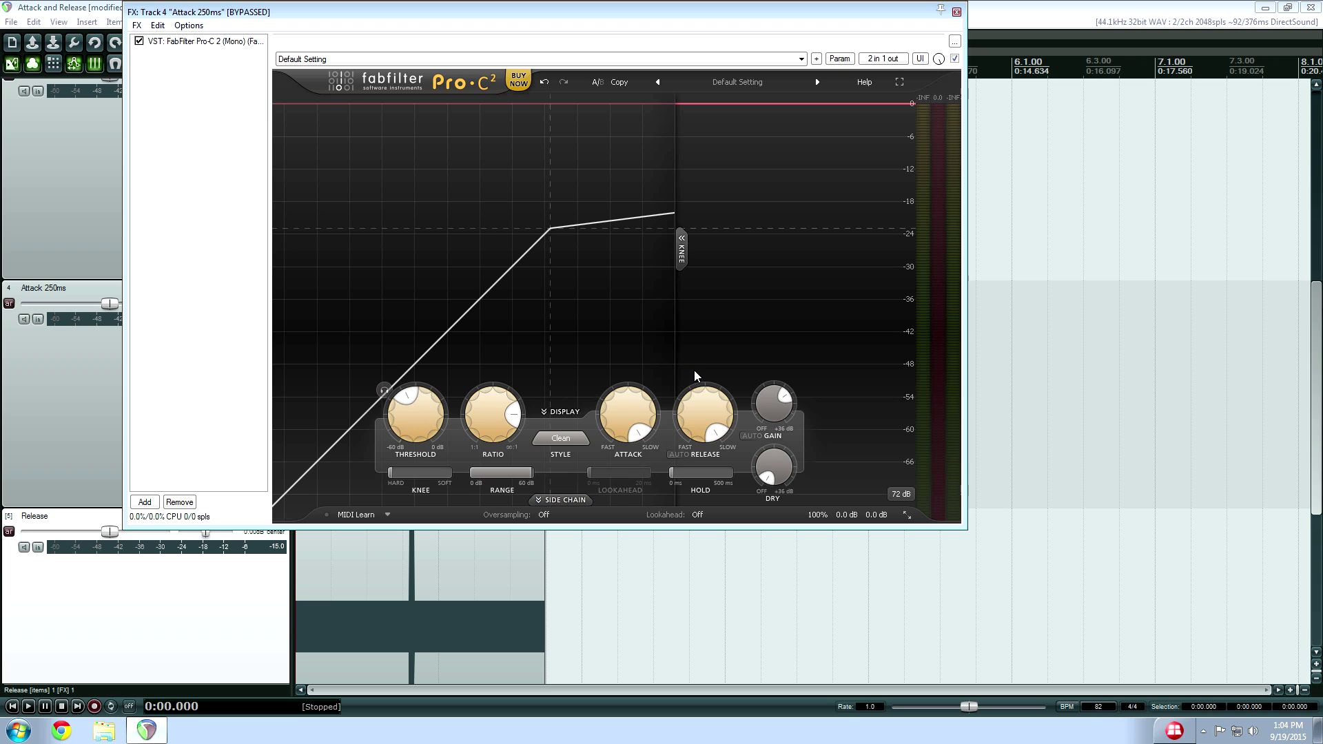
Expand the compressor's side chain section and examine its filter EQ controls.
click(565, 499)
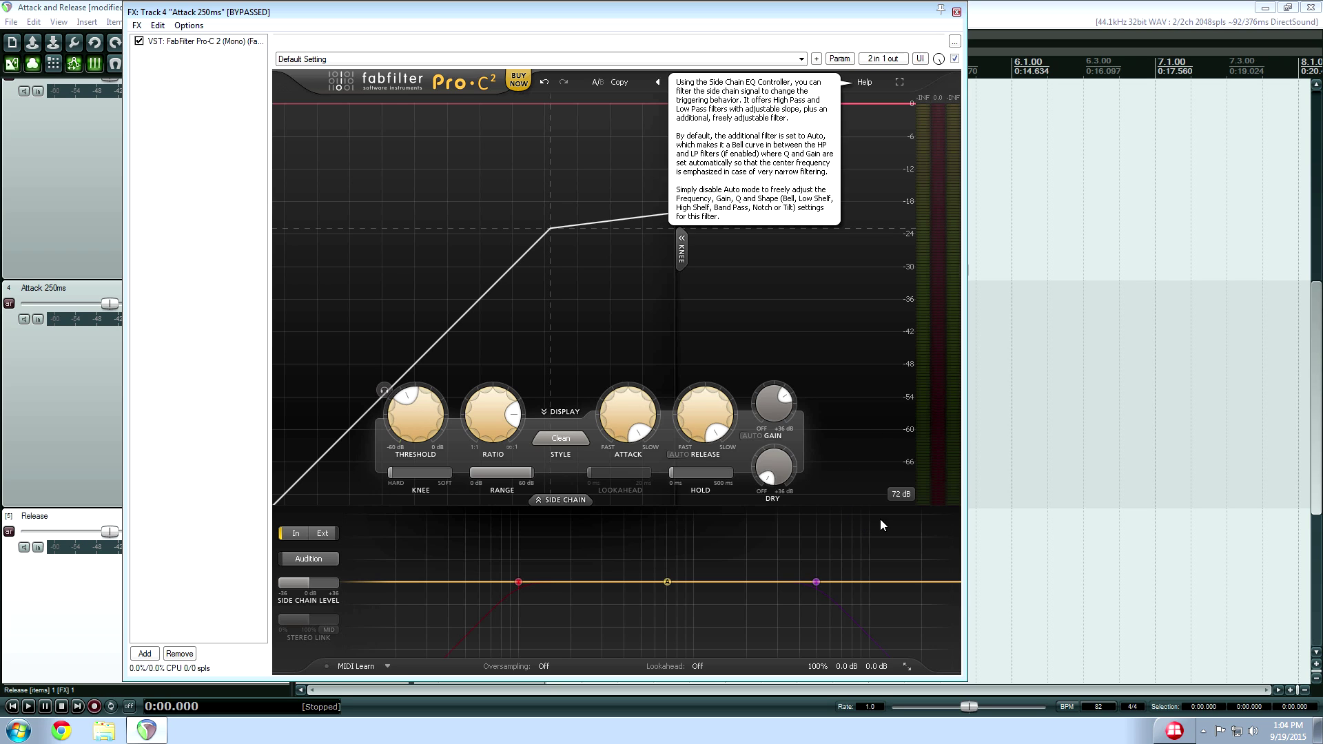
mouse_move(672, 598)
mouse_move(859, 543)
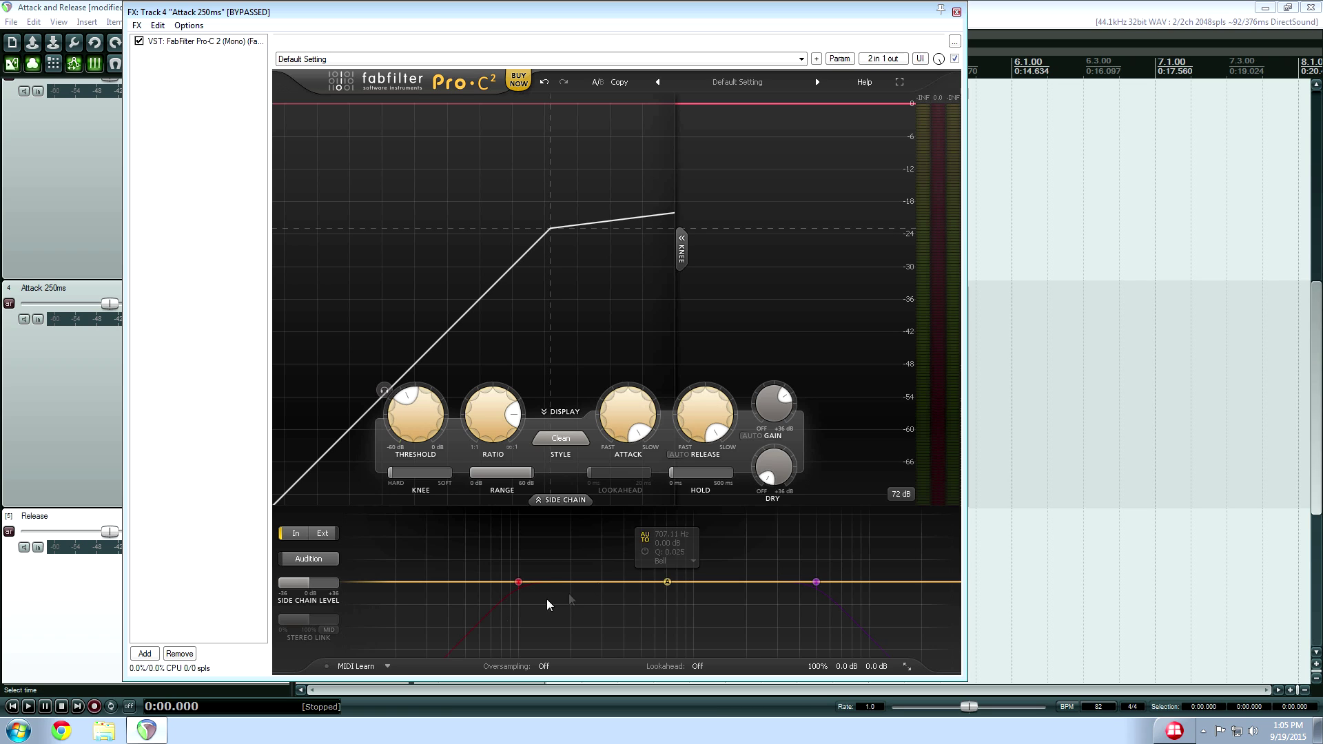
mouse_move(408, 580)
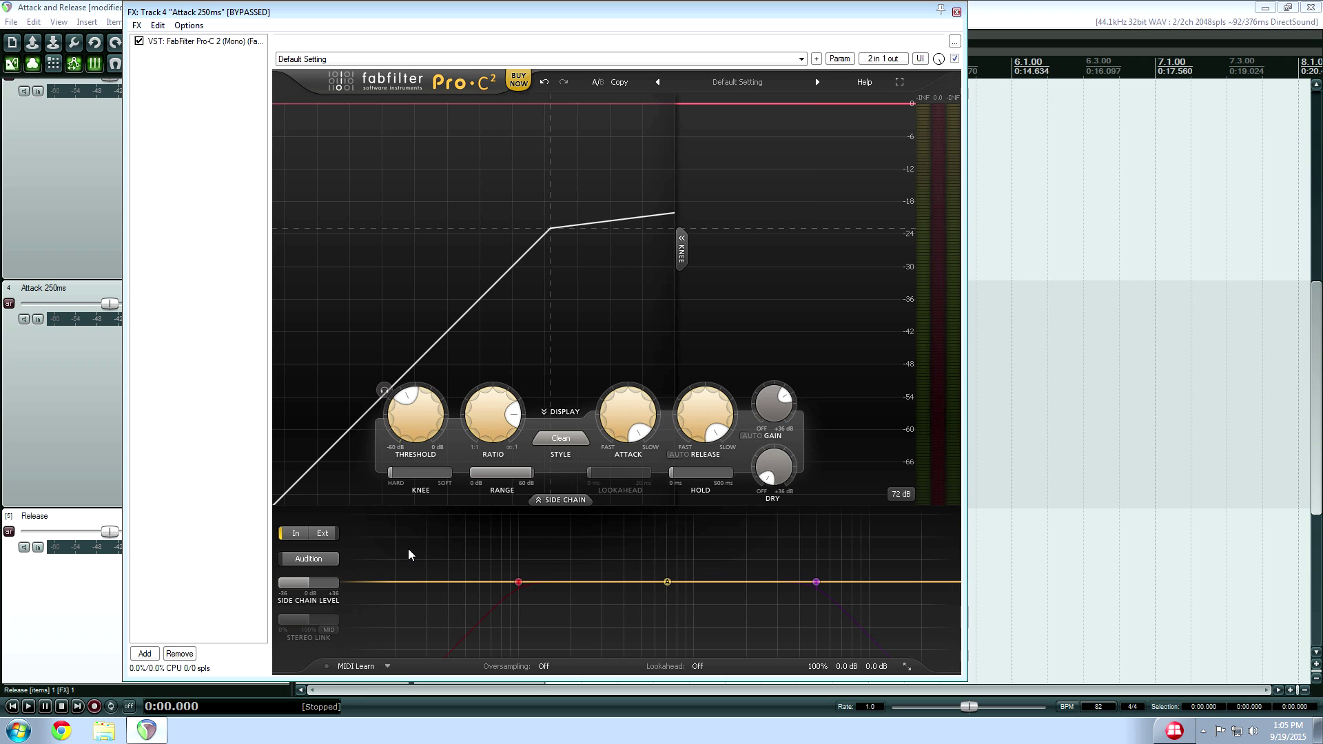
mouse_move(408, 549)
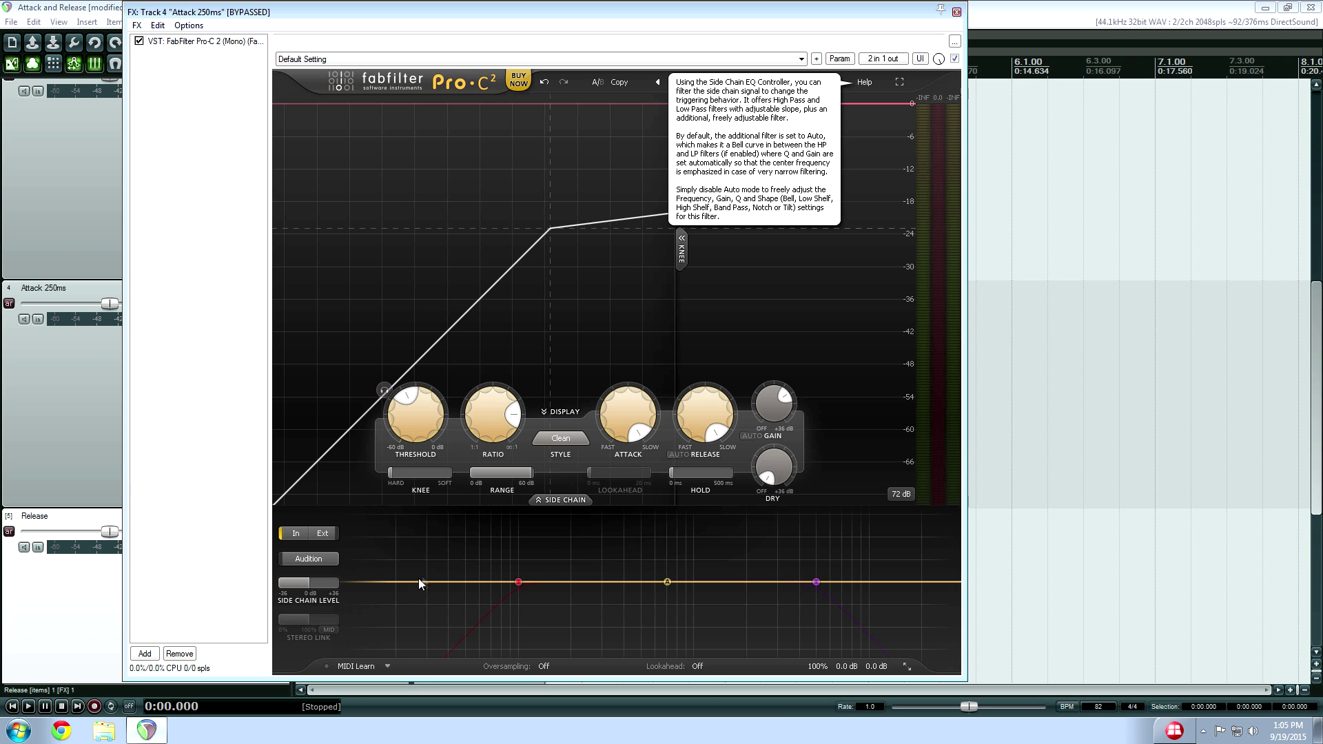
mouse_move(484, 560)
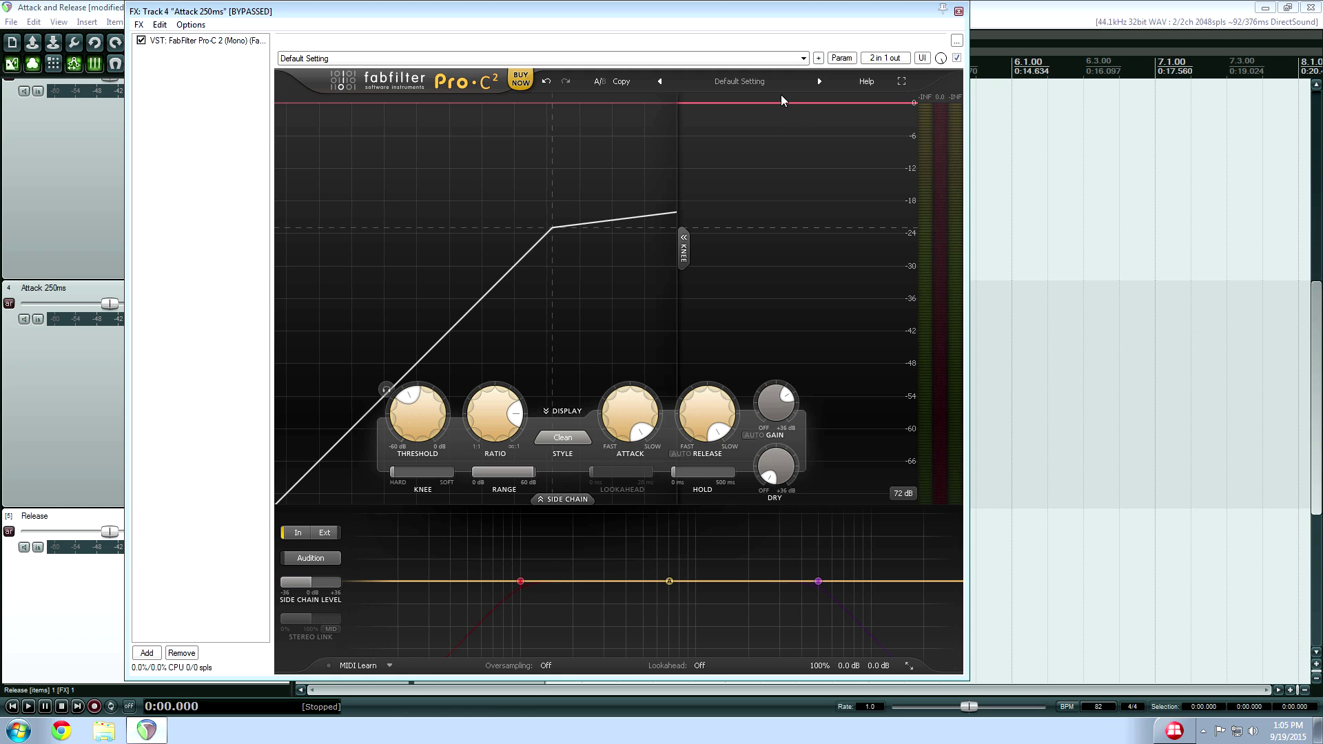
Show the compressor in full screen and turn on auditioning of its side chain signal.
click(902, 81)
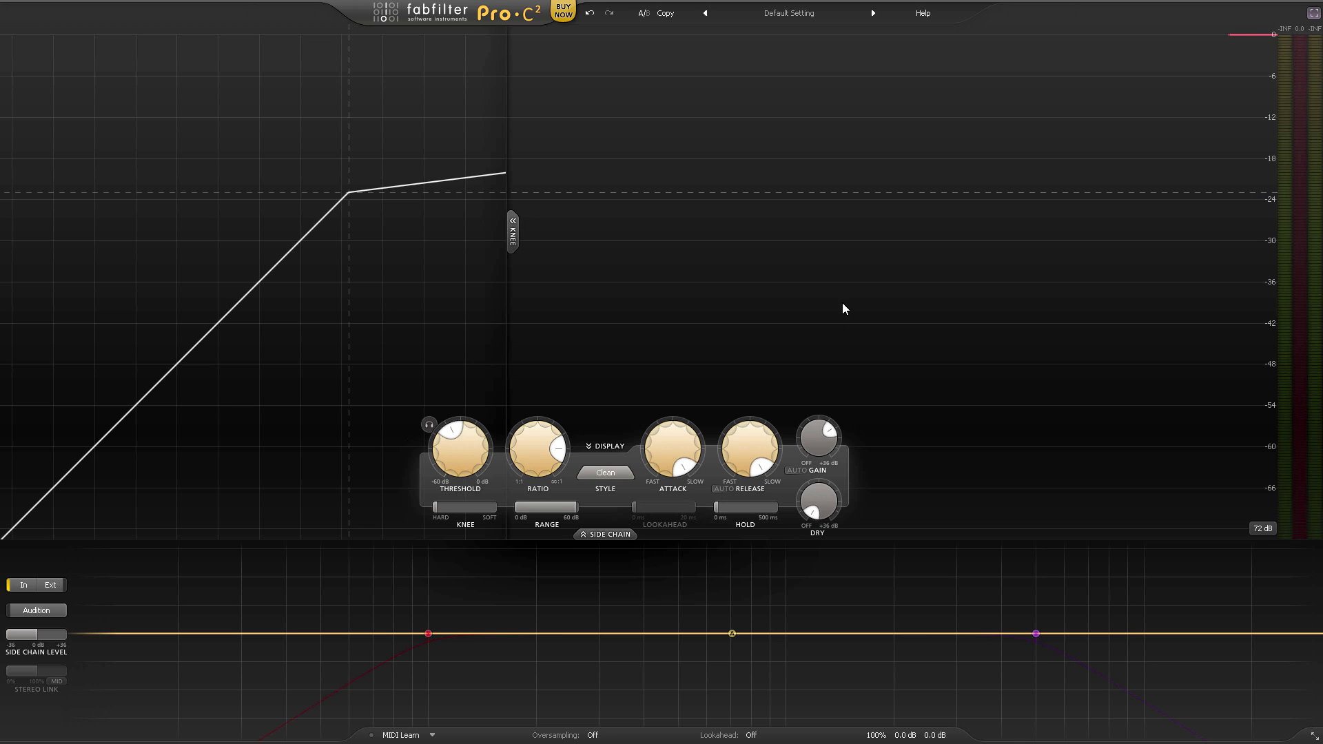
mouse_move(221, 643)
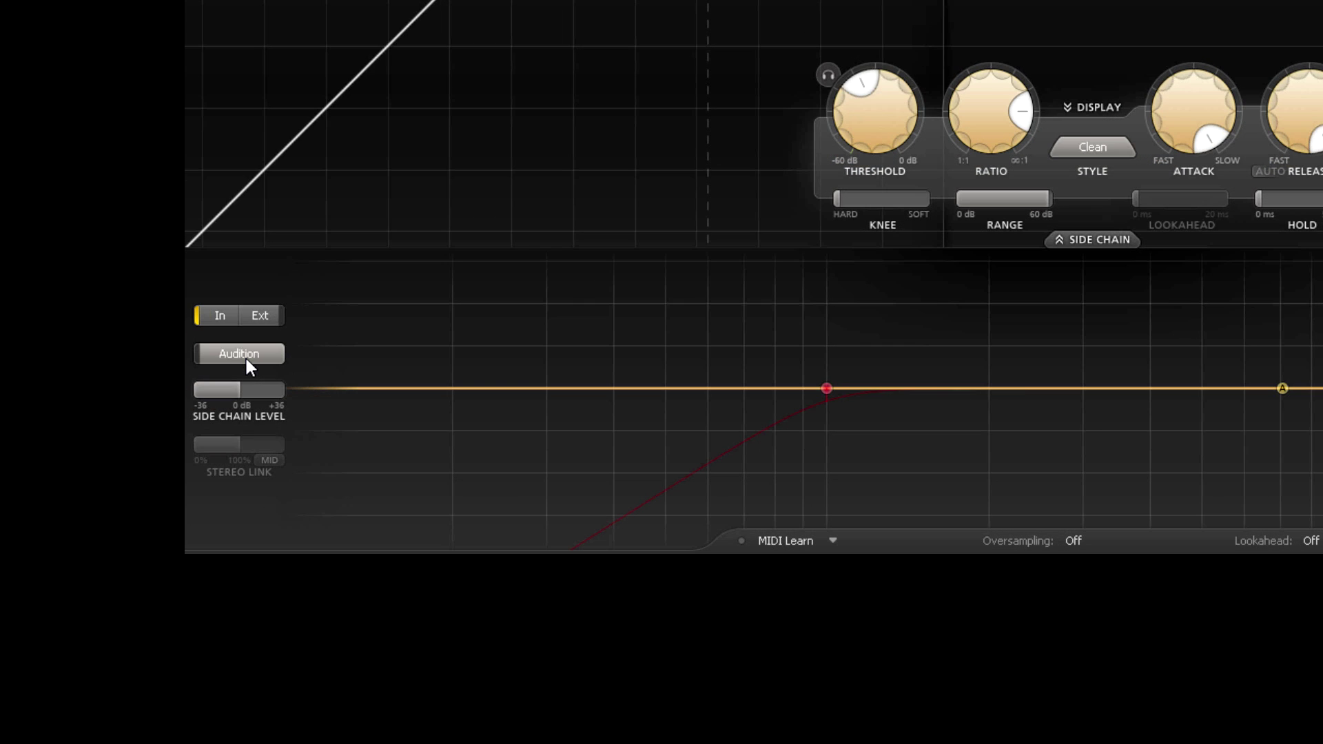
click(246, 360)
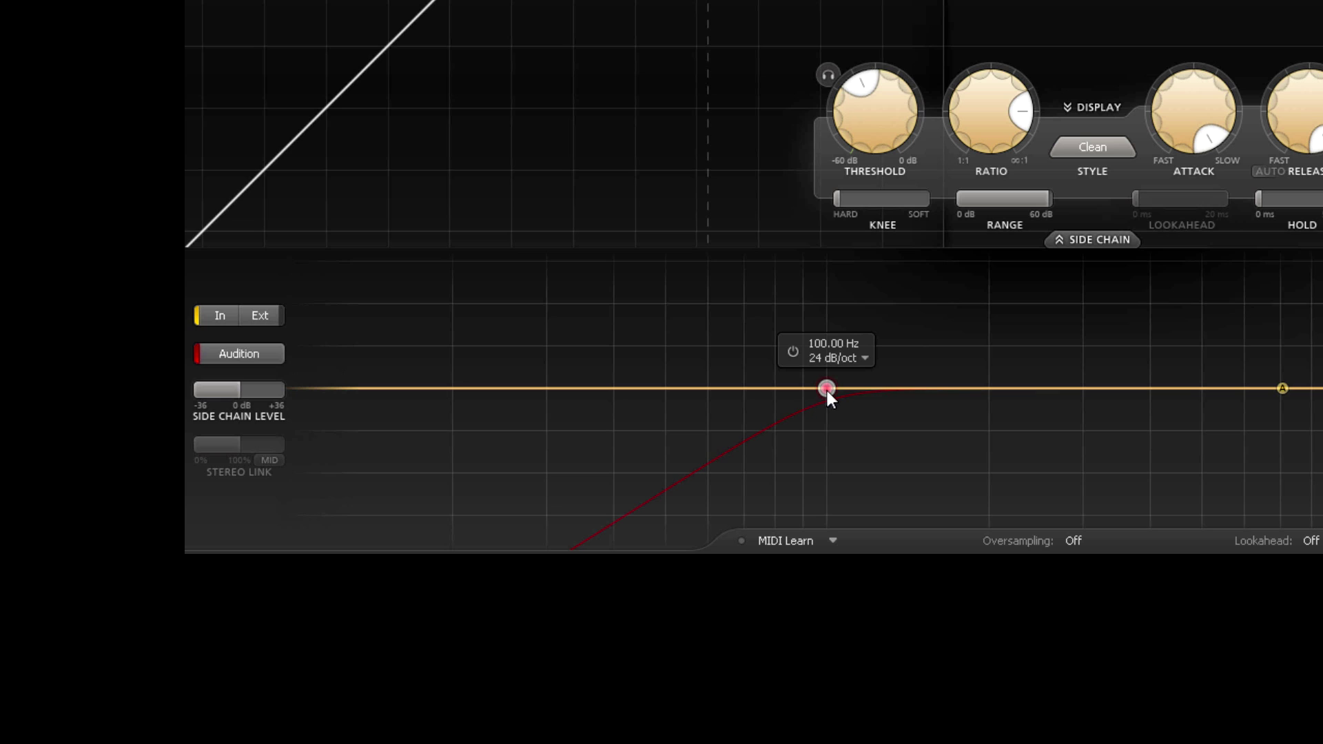
Move the side chain's high-pass filter to 86.383 Hz and compare it on and off, leaving it bypassed.
drag(828, 388, 777, 383)
click(763, 357)
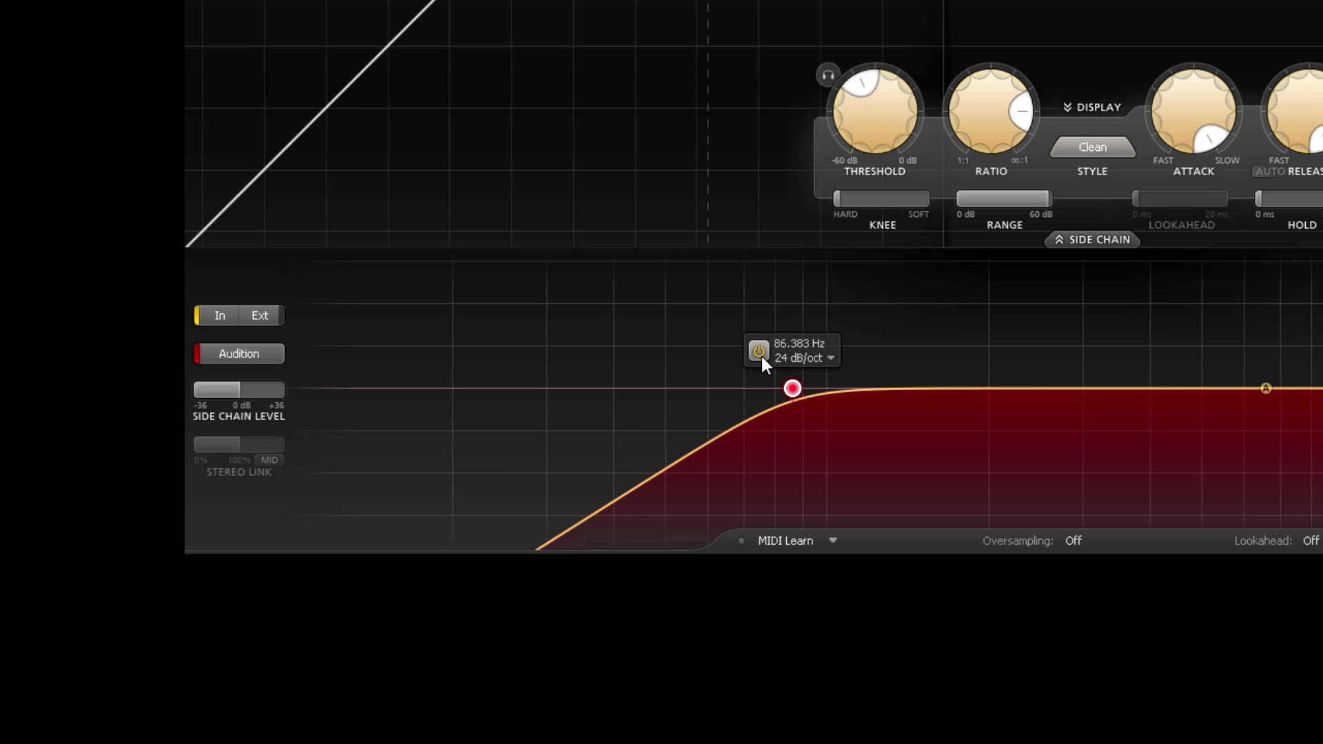
click(763, 358)
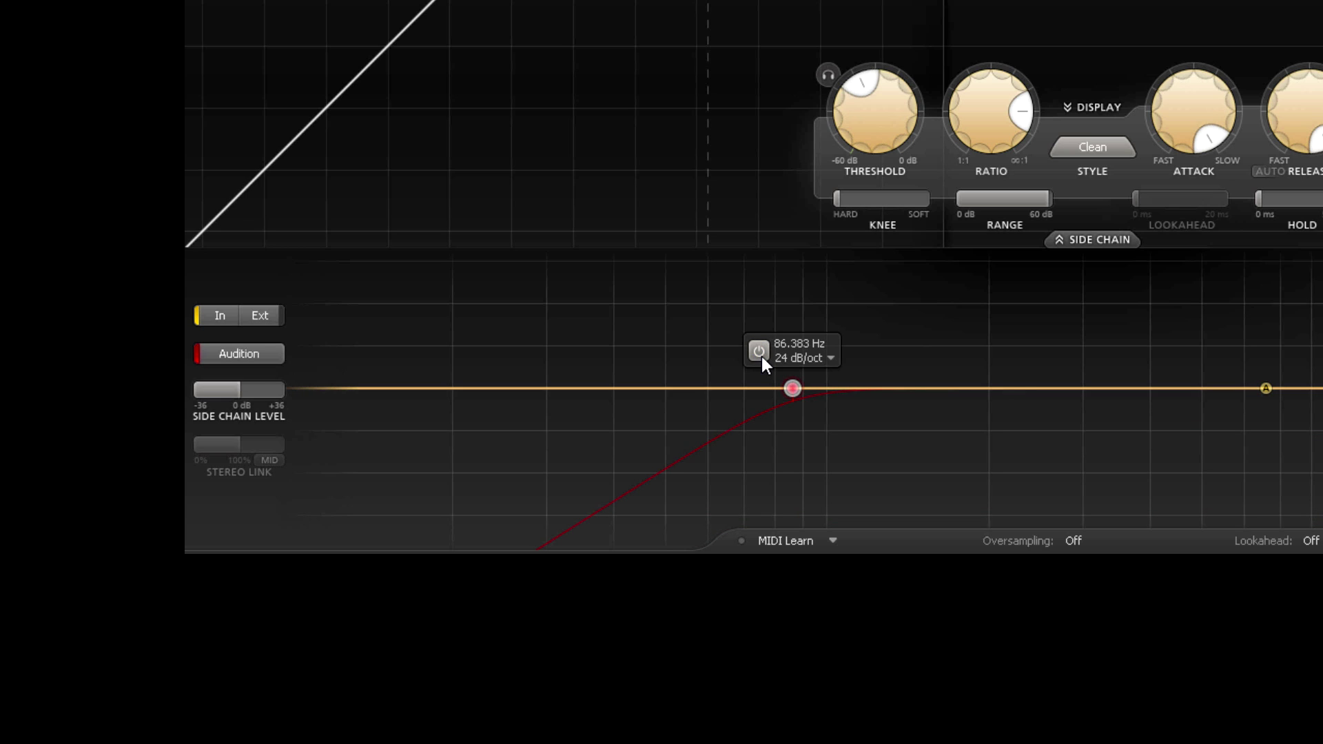
click(758, 354)
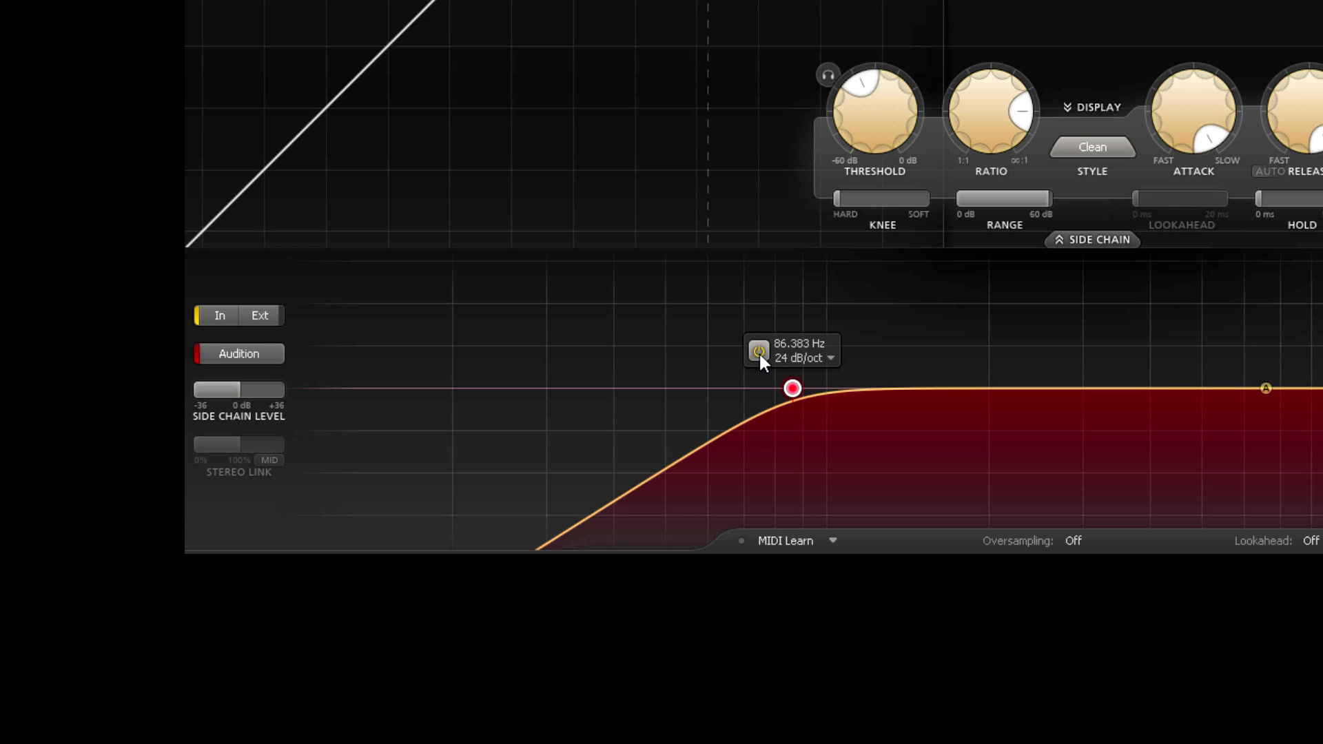
click(760, 351)
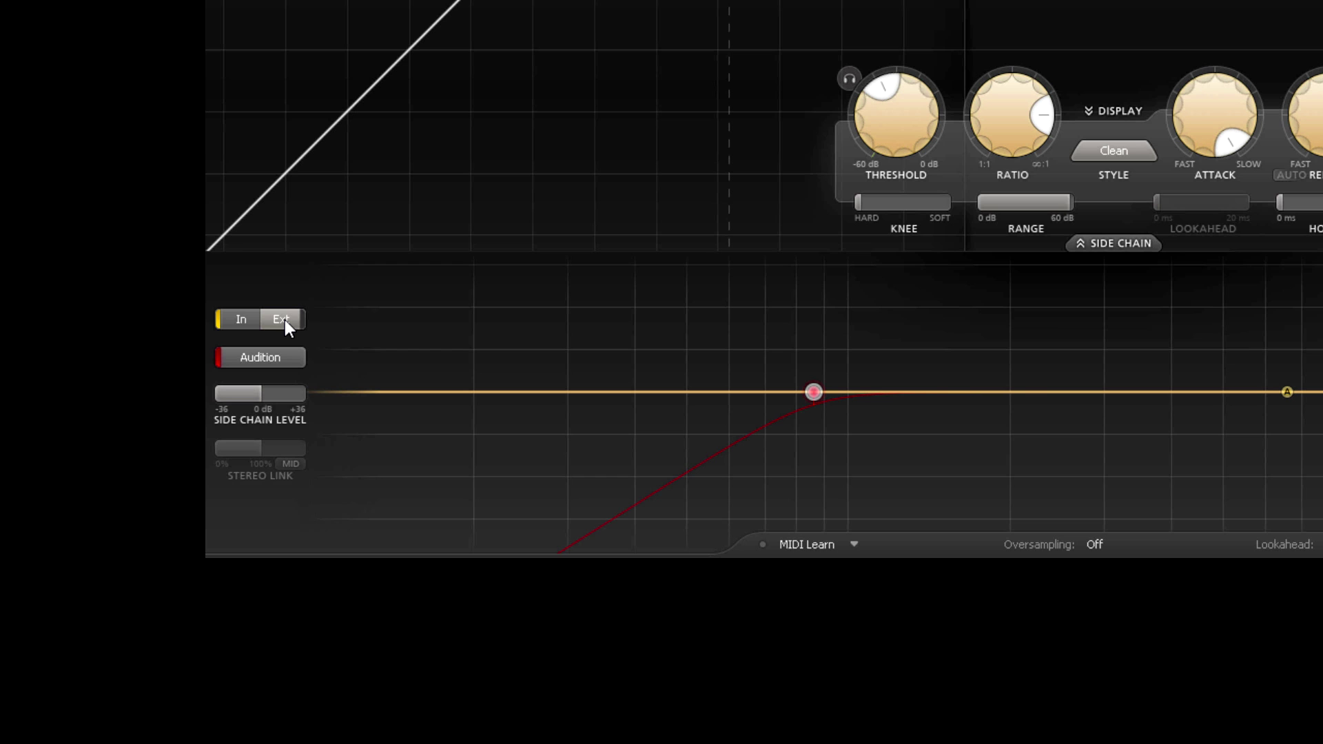
Switch the side chain input to external and stop playback of the guitar and drums side chain example.
click(285, 320)
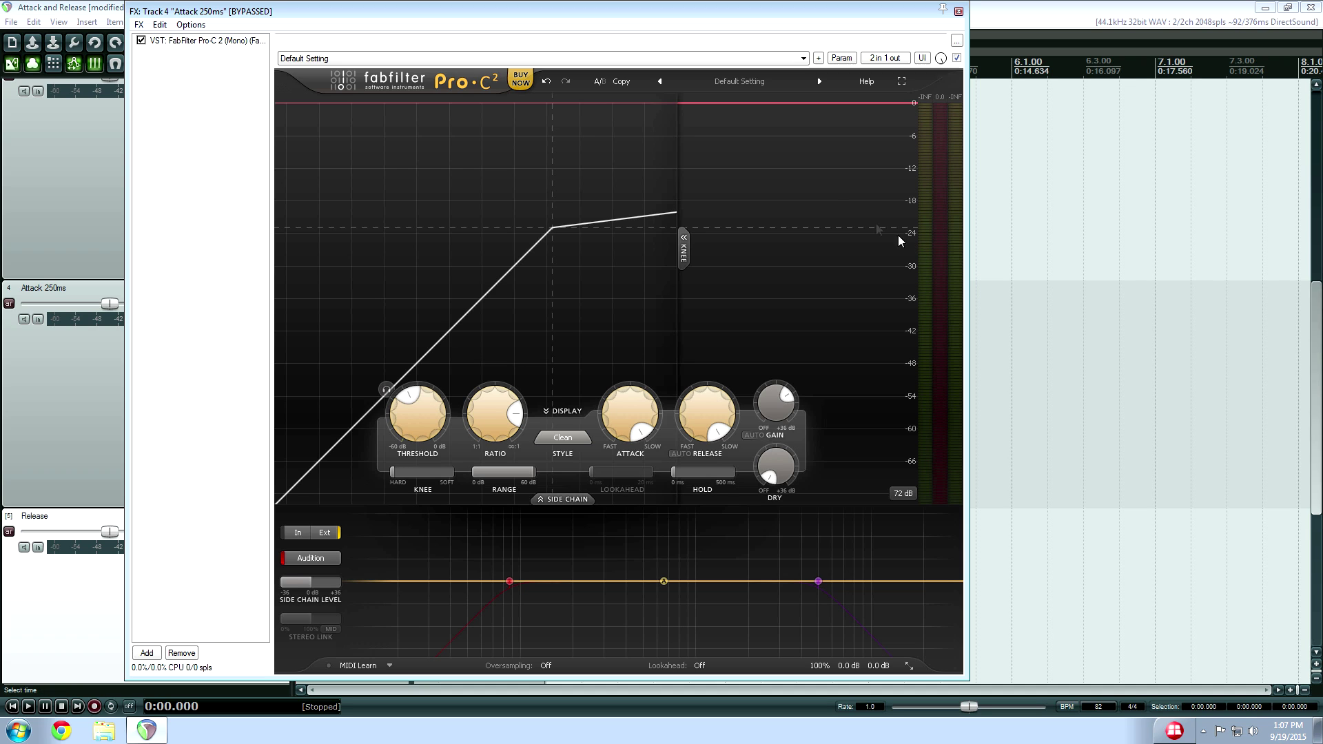
mouse_move(424, 404)
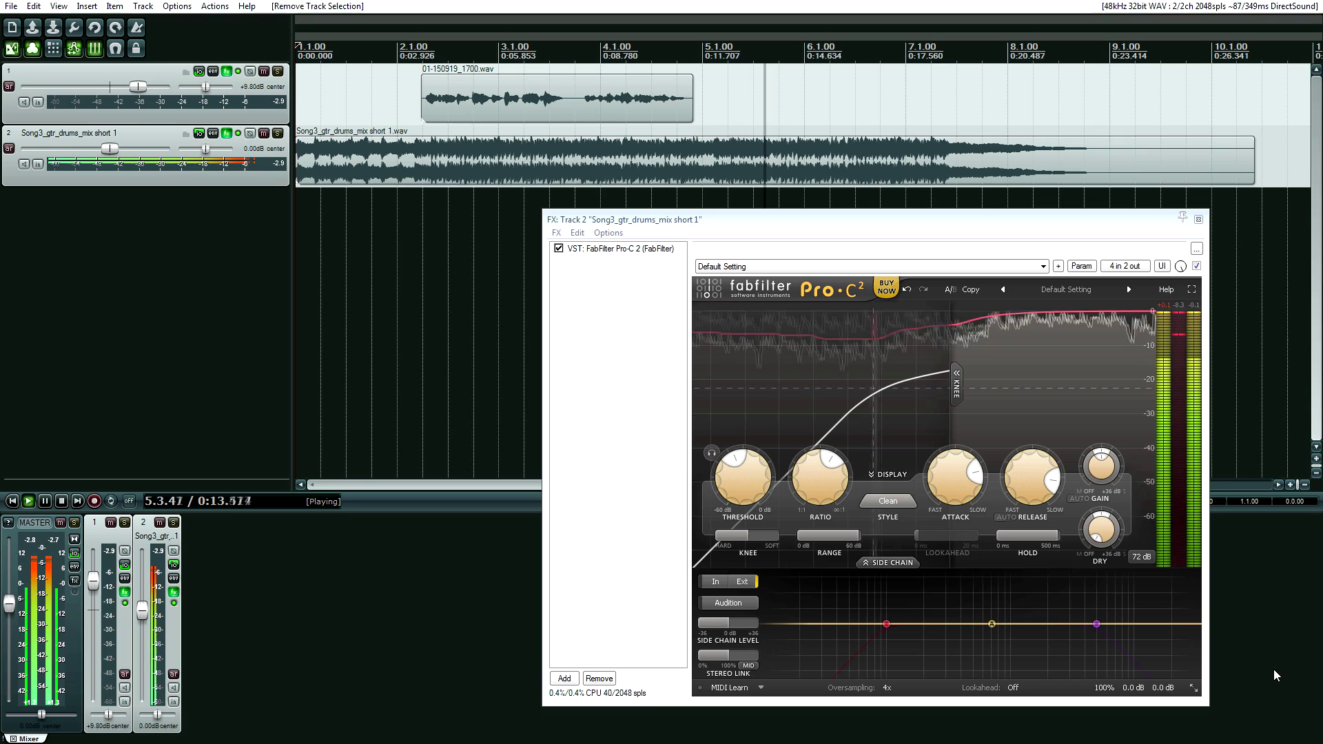
key(space)
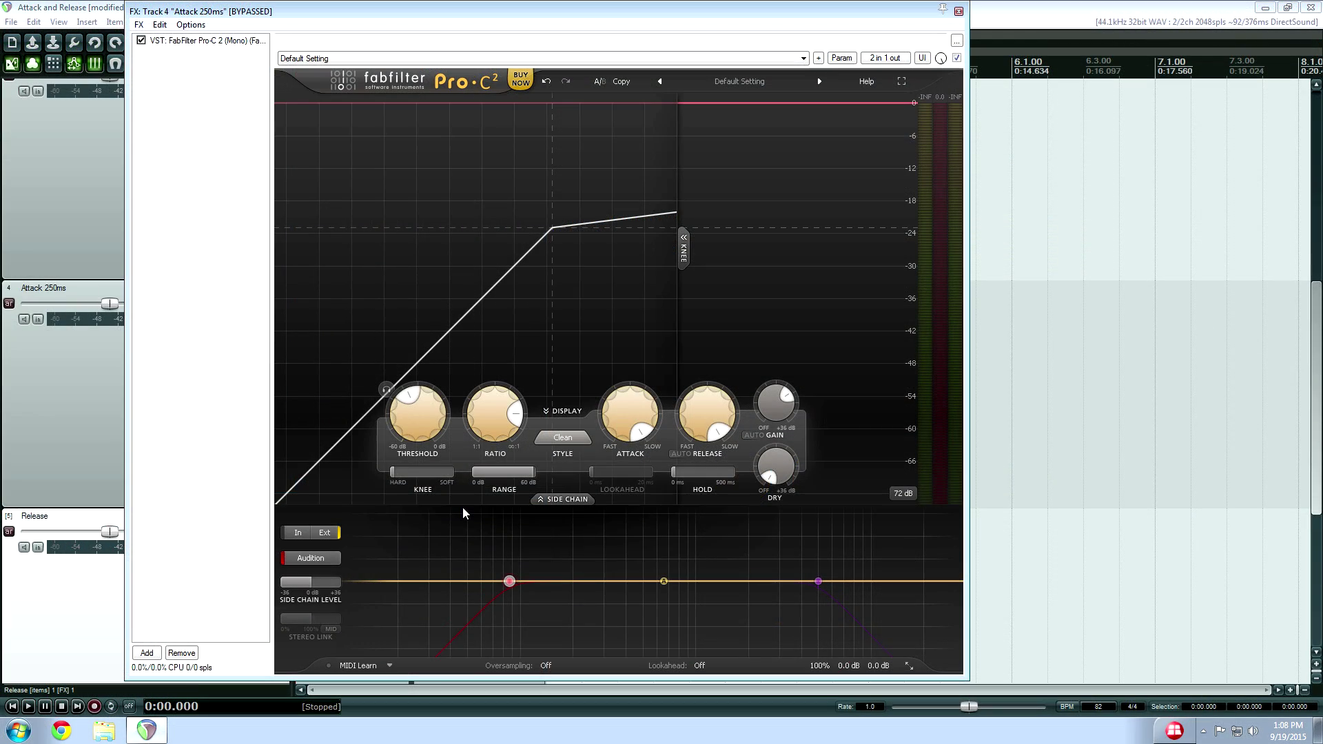
Examine the side chain EQ bands, including the automatic middle band, and collapse the side chain section.
mouse_move(463, 509)
mouse_move(563, 617)
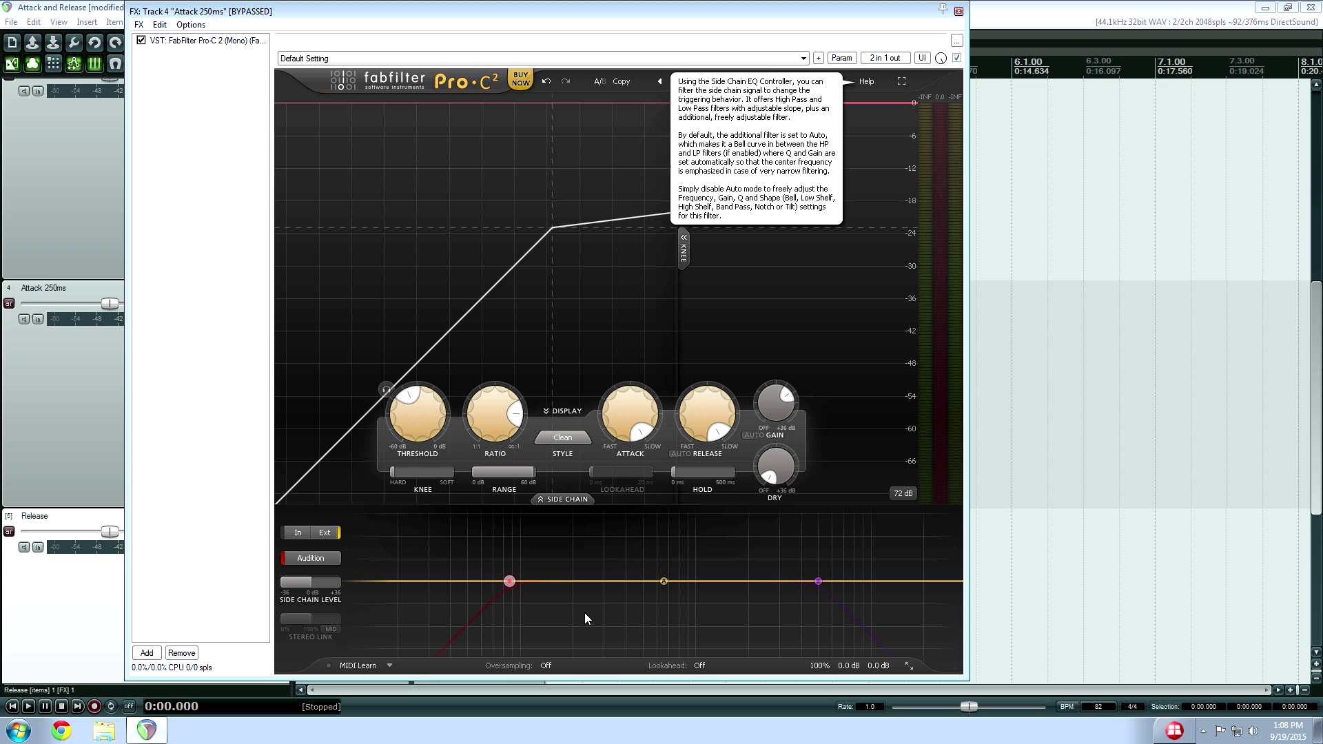
mouse_move(603, 572)
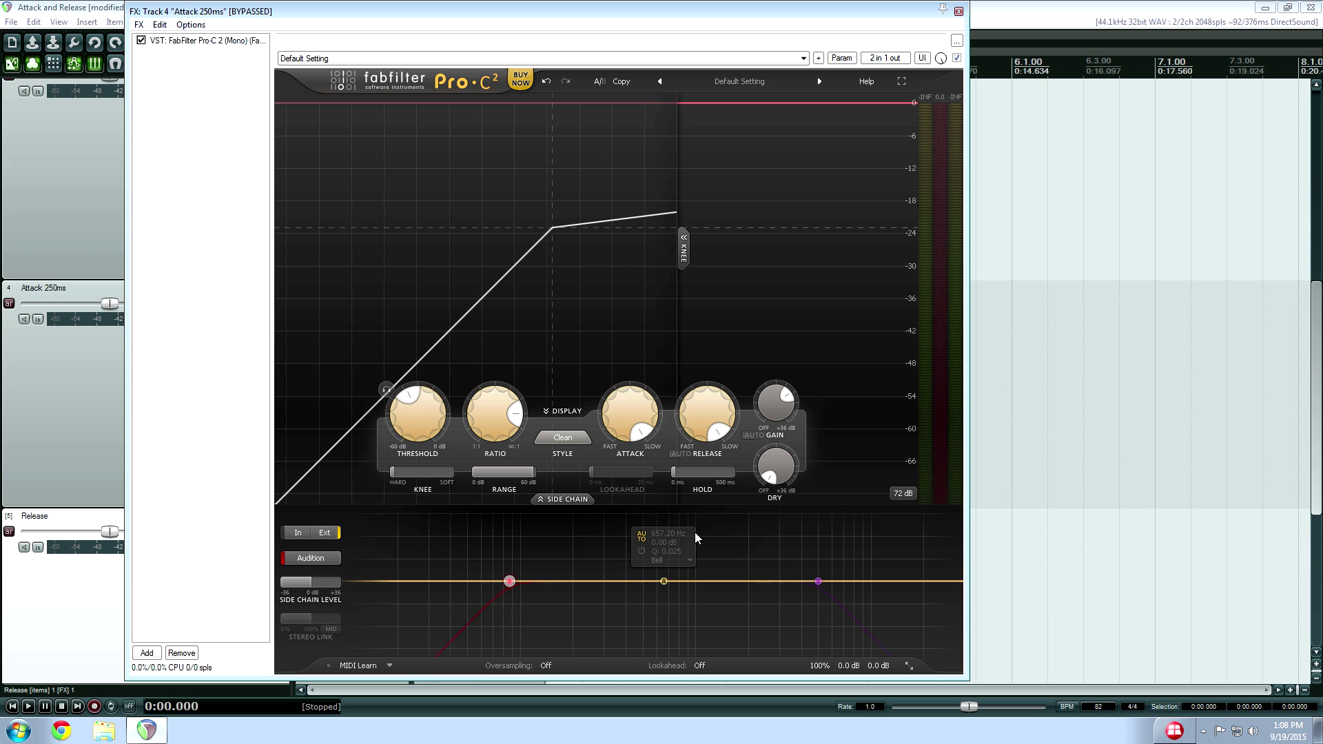
mouse_move(825, 577)
click(565, 501)
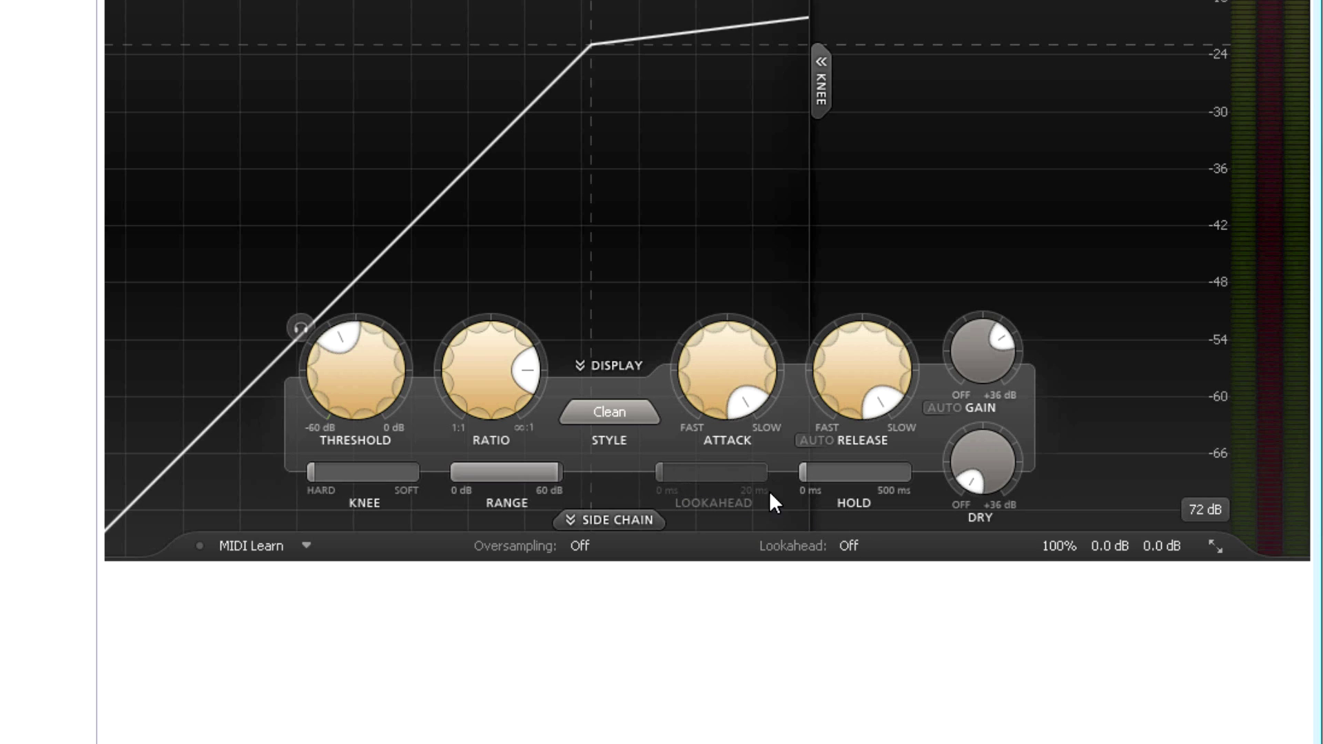
Turn on the compressor's lookahead and raise it to the 20 ms maximum.
click(850, 545)
click(875, 601)
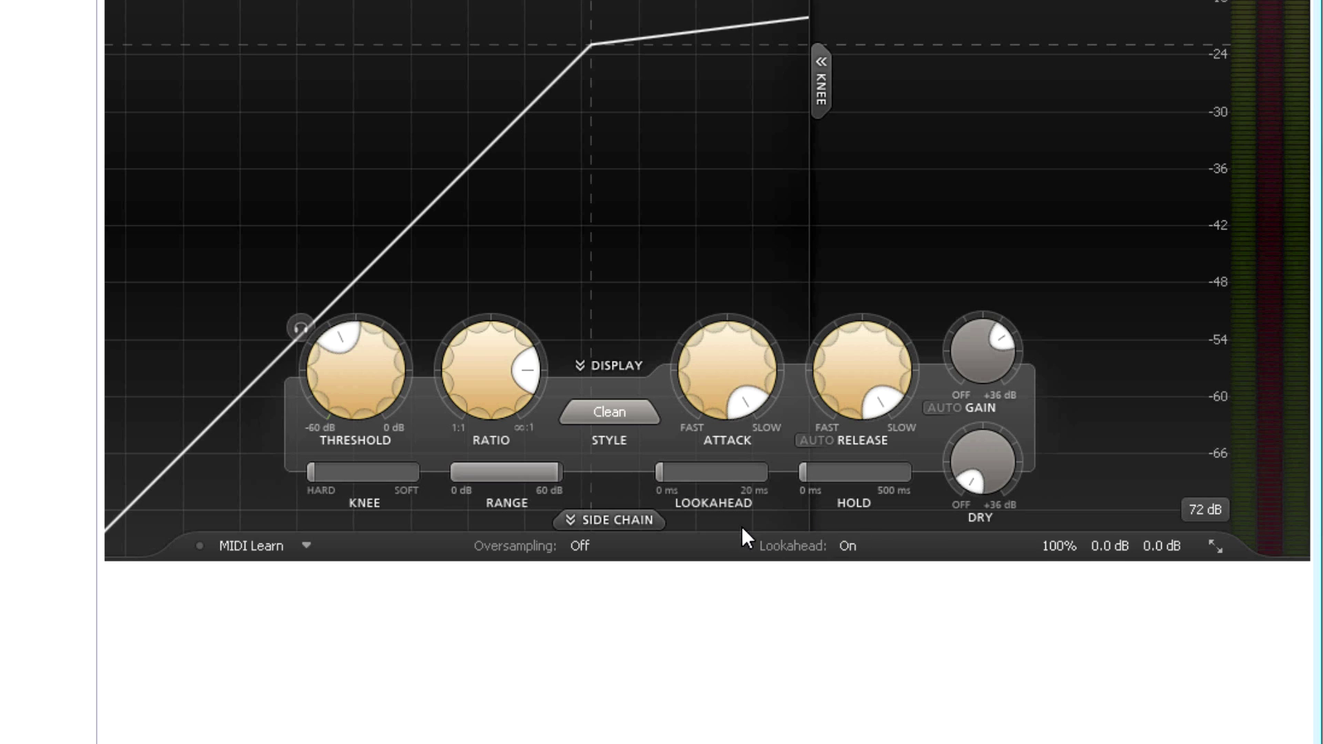
drag(719, 480, 1001, 523)
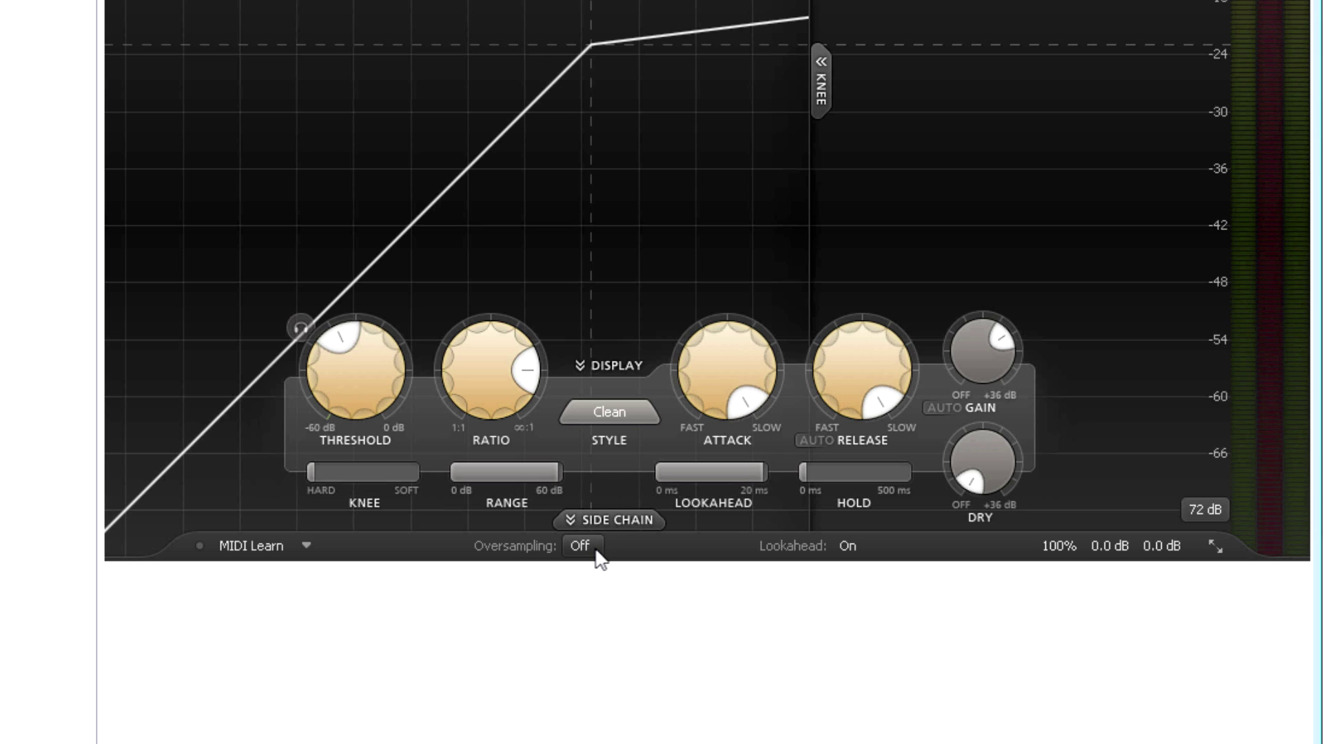
Review the available oversampling rates and compression styles, keeping oversampling off and the Clean style.
click(578, 548)
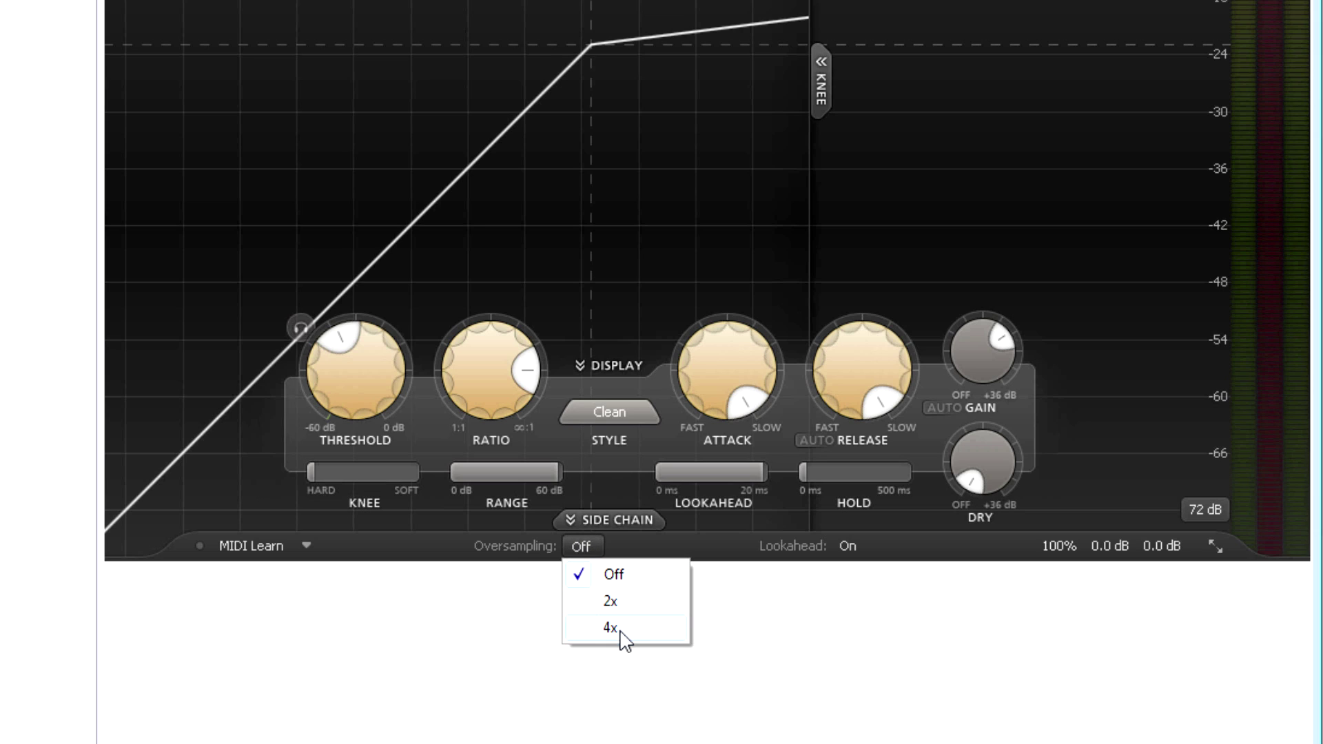
click(815, 650)
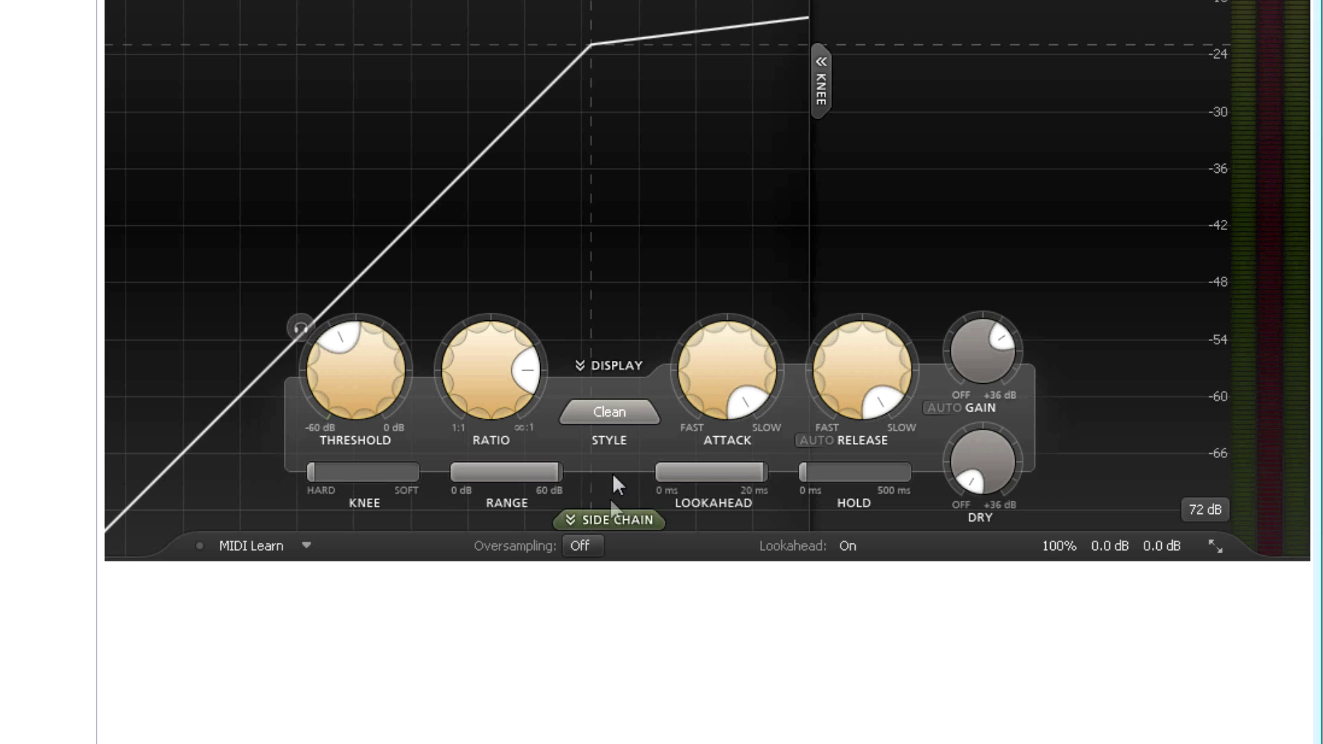
click(617, 417)
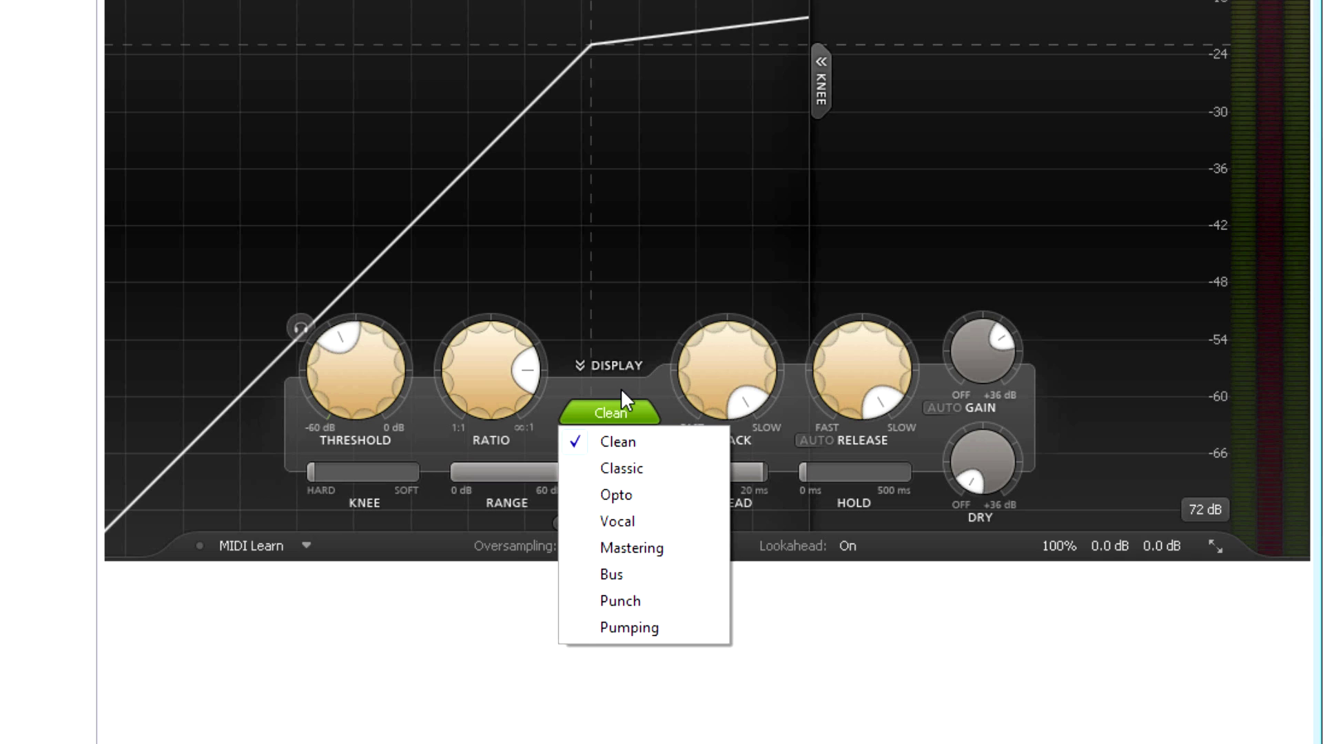
click(817, 690)
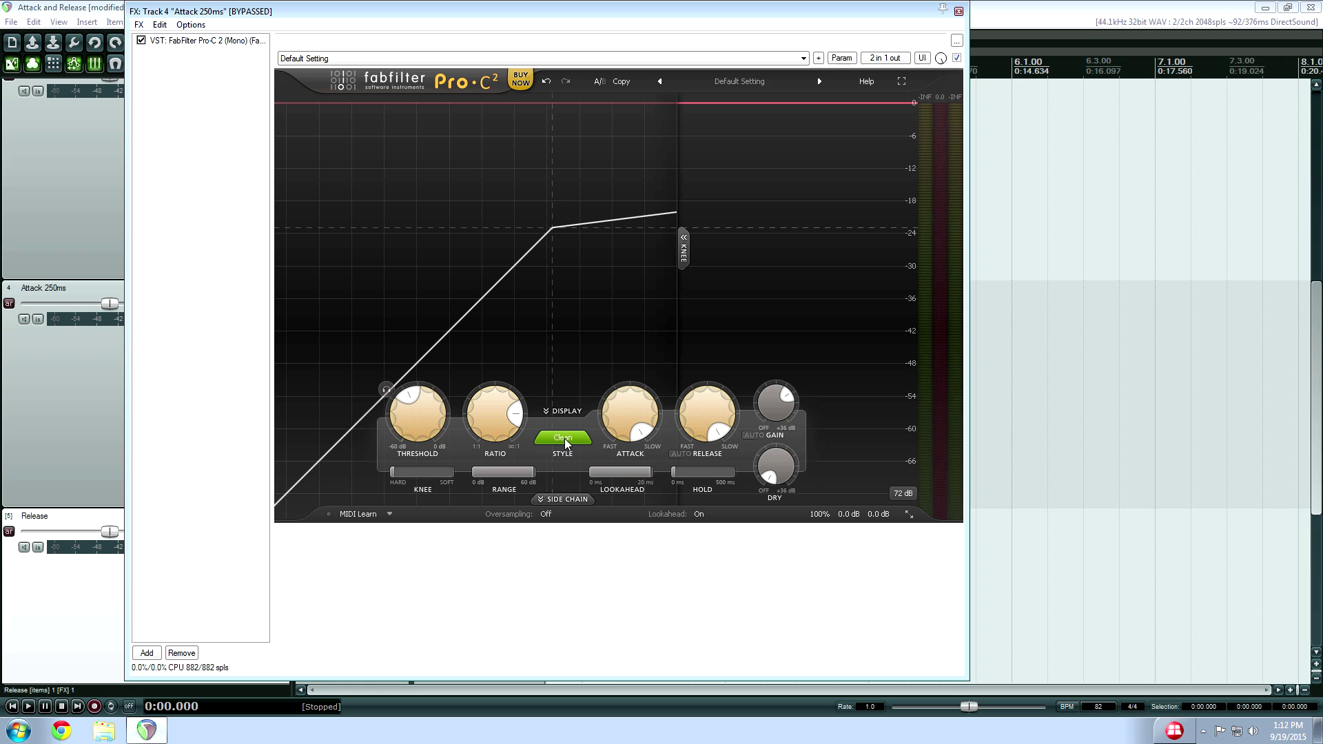
mouse_move(566, 443)
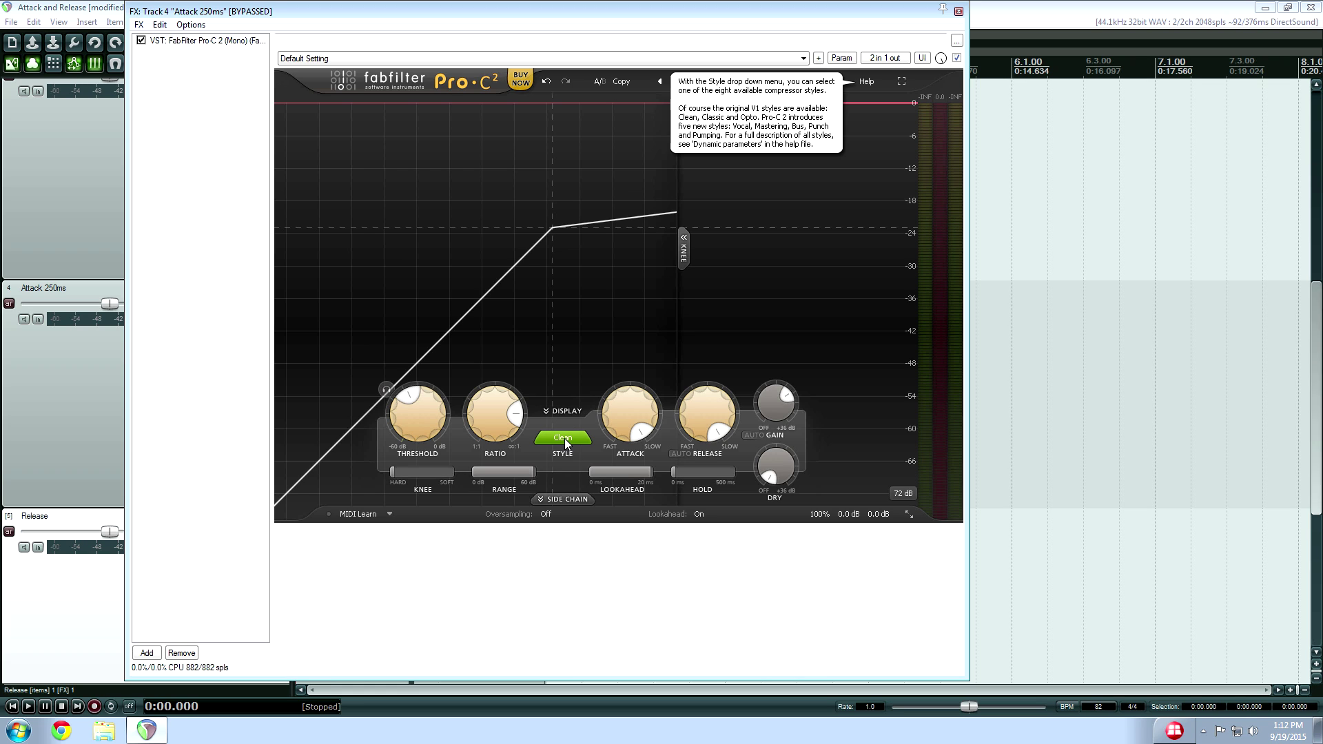
click(570, 442)
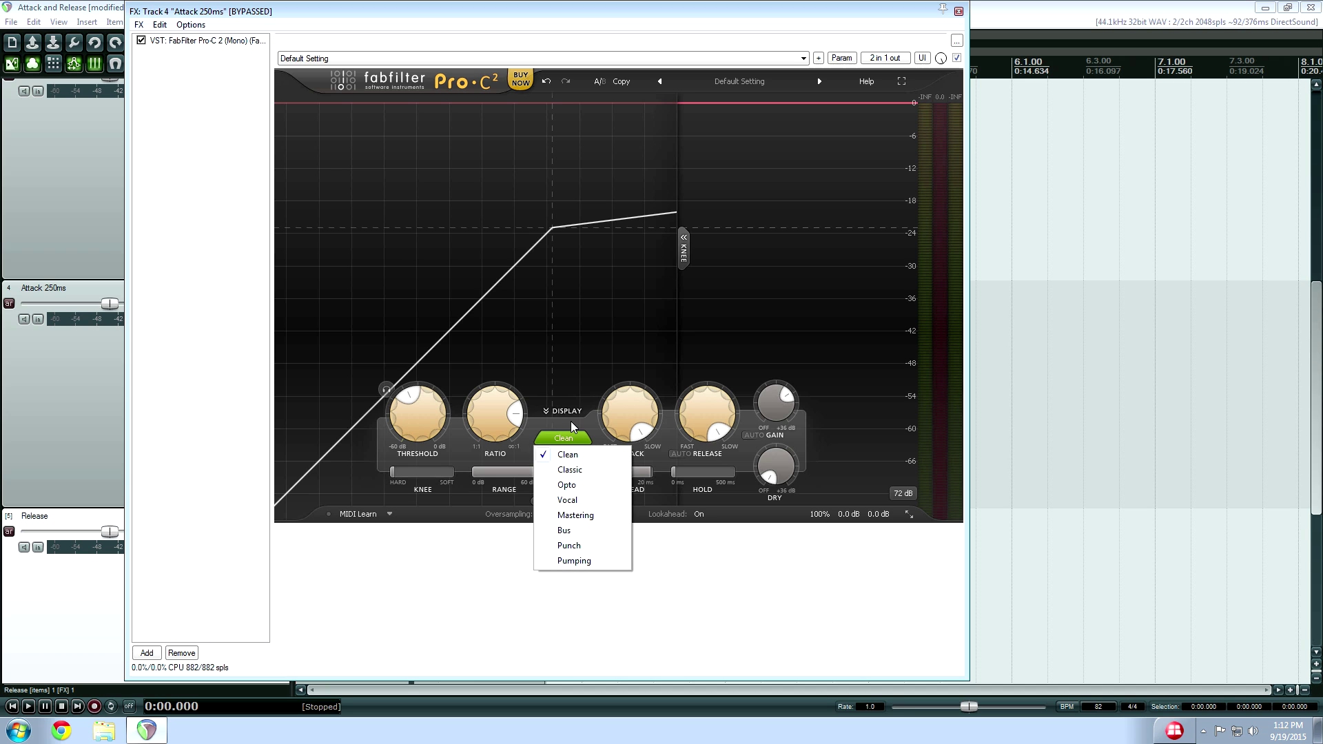
click(783, 603)
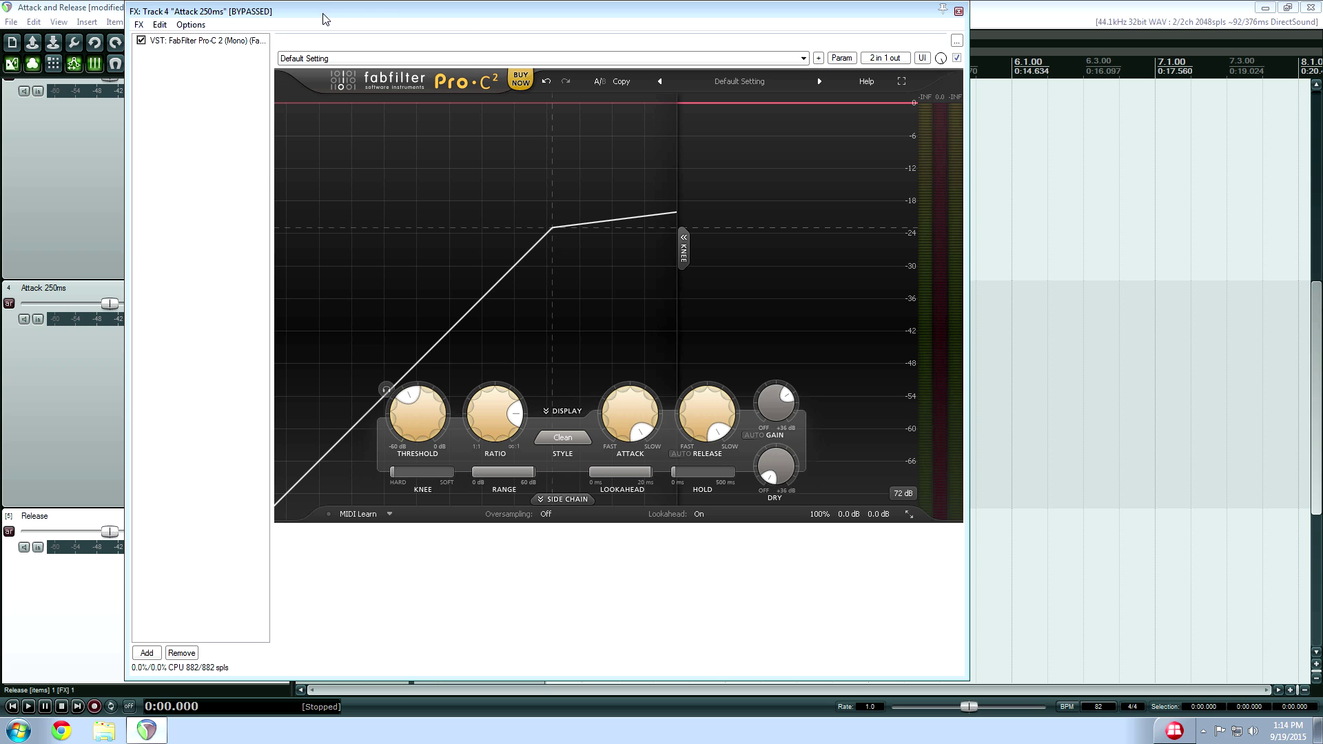
Move the Attack 250ms effects window lower to uncover the project's timeline ruler.
drag(321, 15, 295, 122)
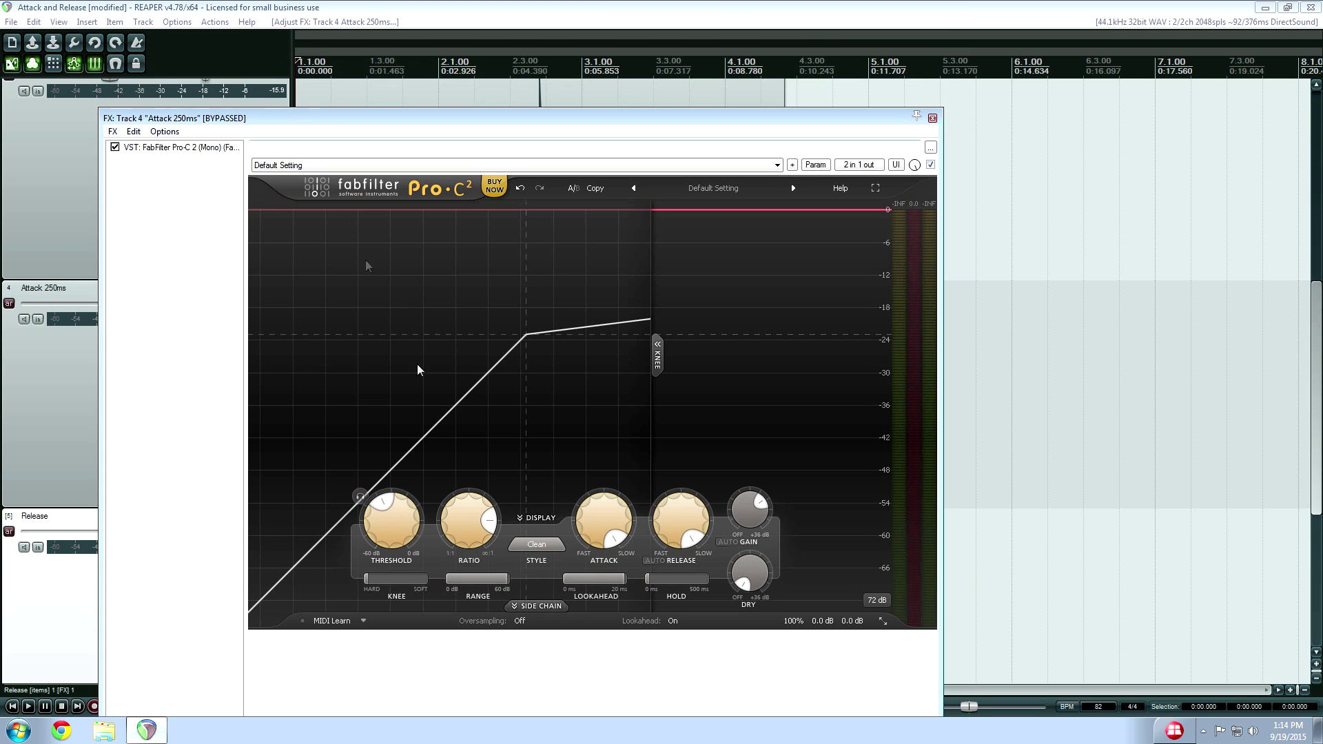